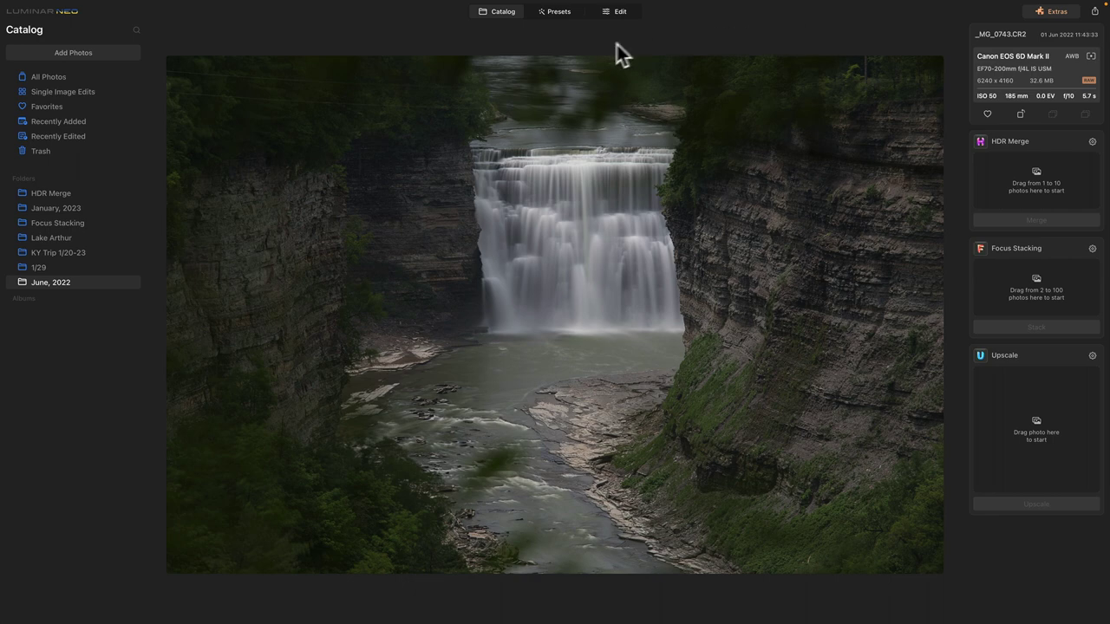
Step: Switch to Presets and browse the For This Photo collections, such as Sail Away and Landscapes of light
left_click(615, 14)
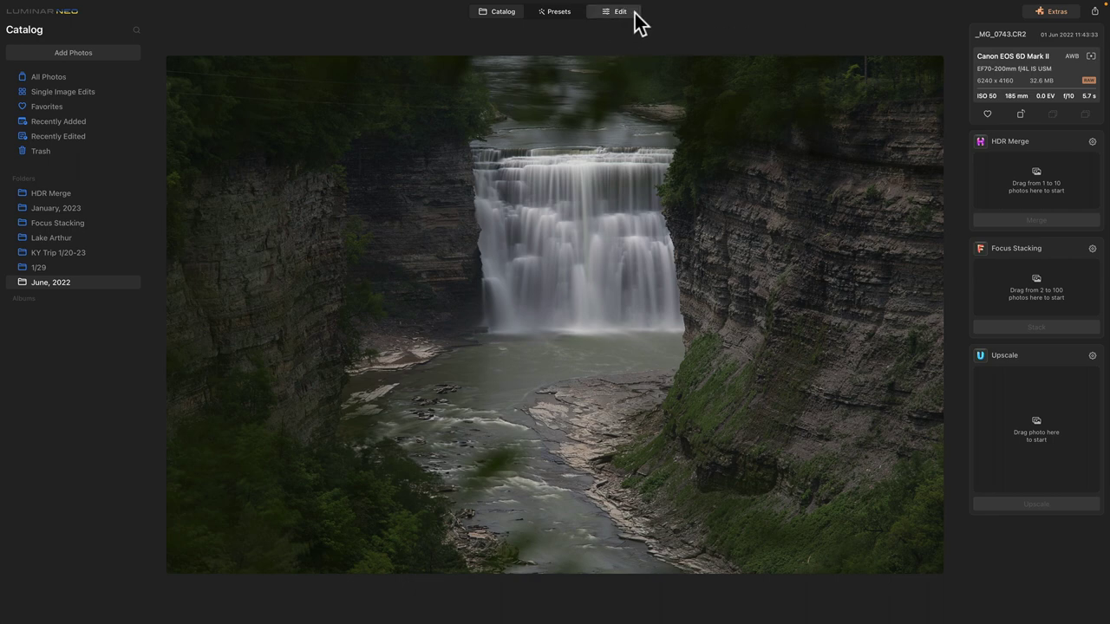
left_click(556, 12)
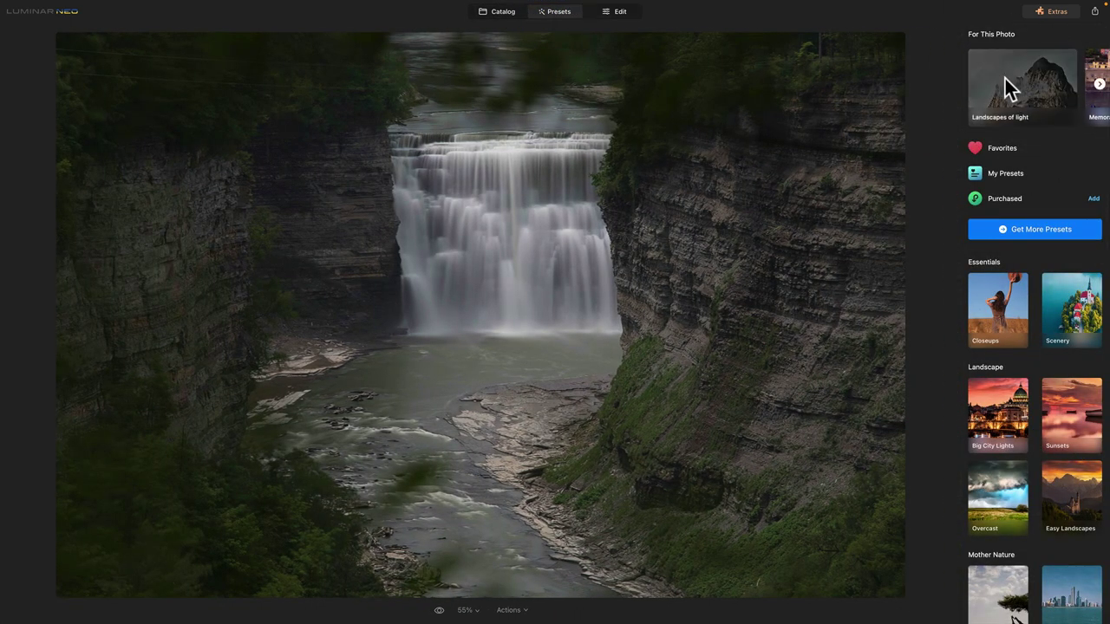
scroll(1005, 80, "right", 2)
scroll(1006, 78, "right", 2)
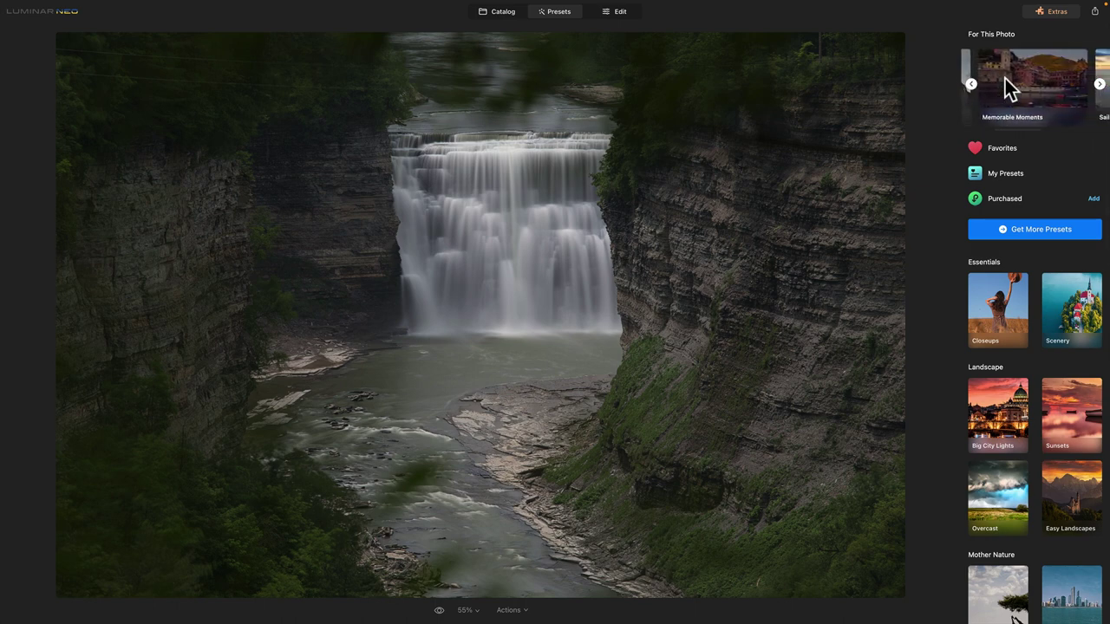
scroll(1005, 78, "right", 2)
scroll(1005, 78, "right", 3)
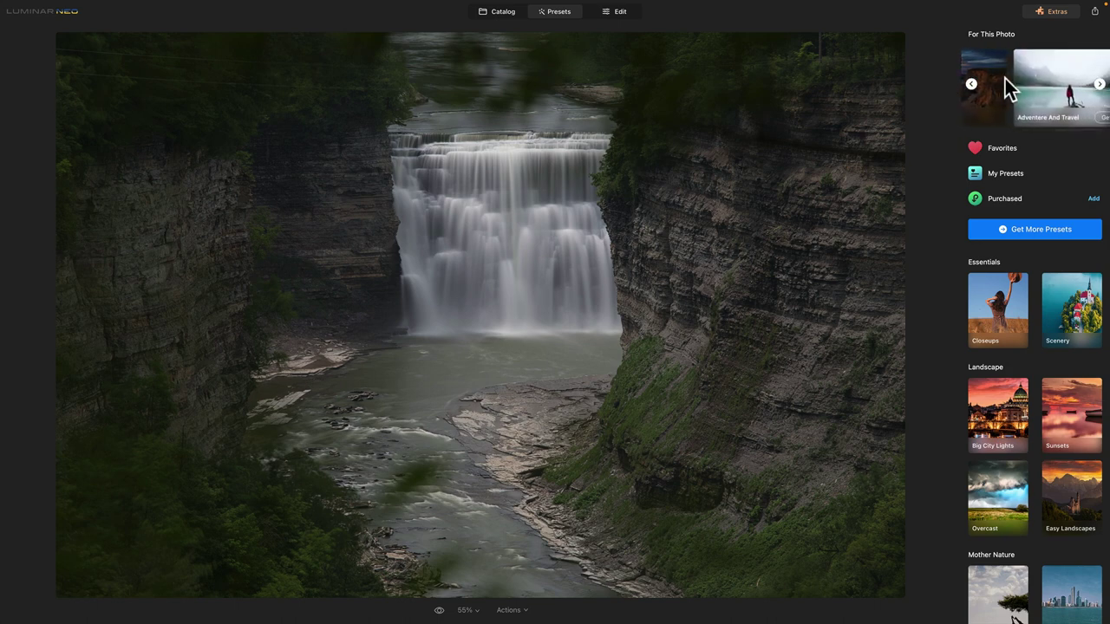
scroll(1009, 87, "right", 3)
scroll(1005, 78, "left", 2)
scroll(1005, 79, "right", 2)
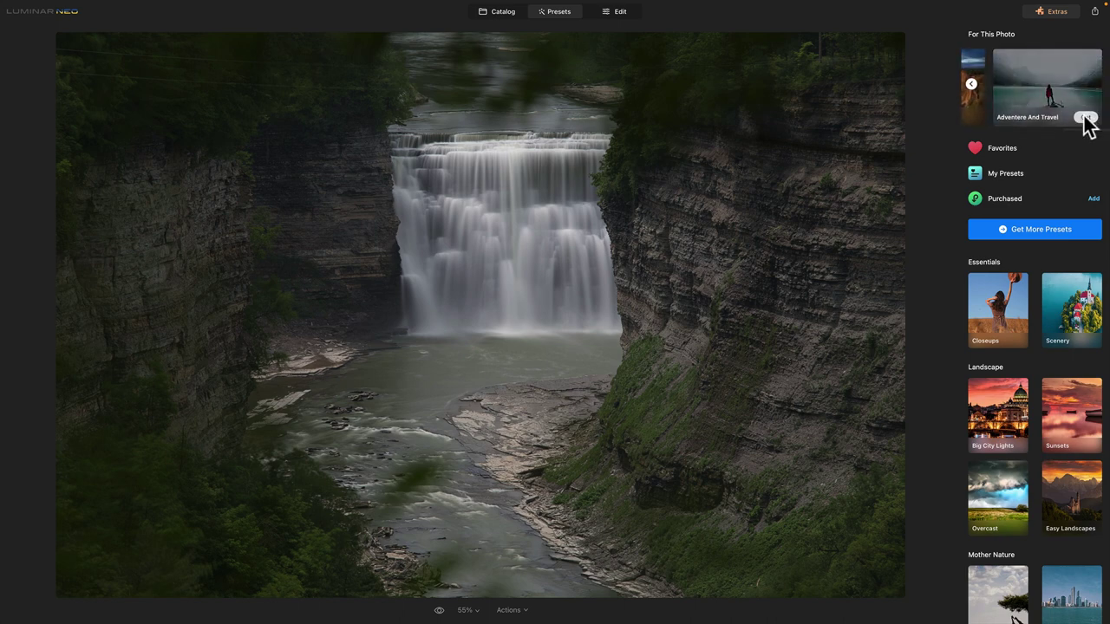
scroll(1038, 81, "left", 2)
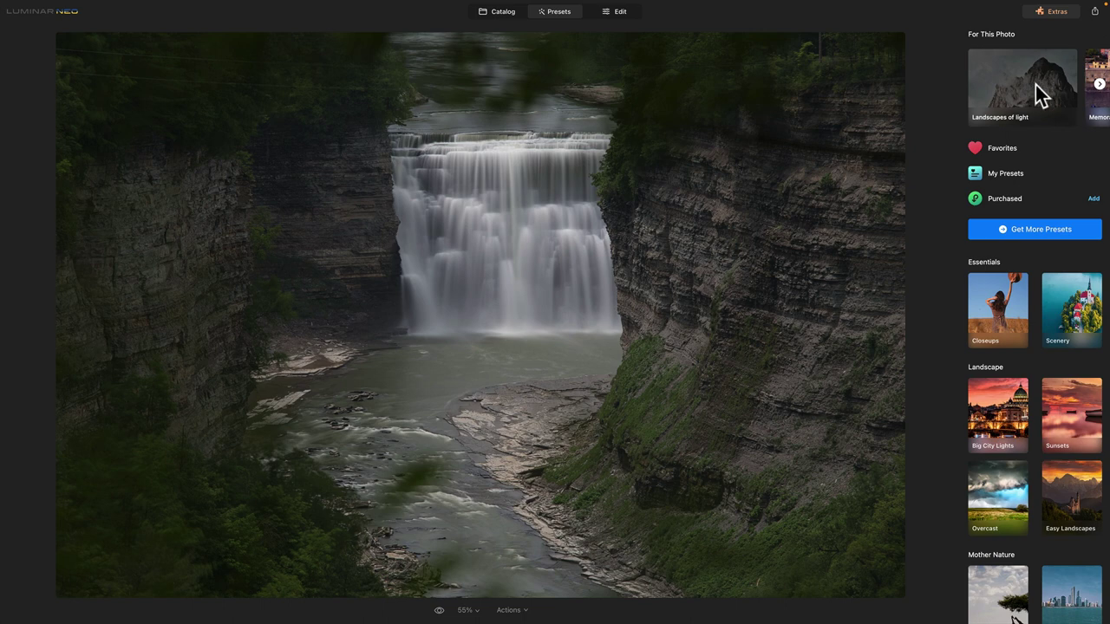
scroll(1027, 85, "right", 2)
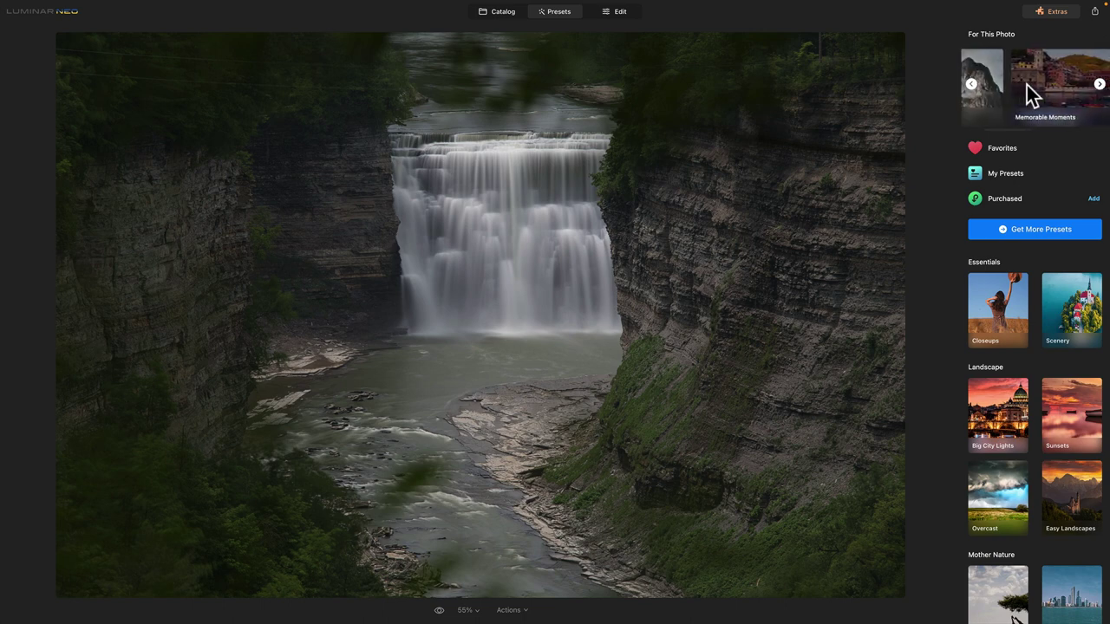
scroll(1027, 85, "right", 2)
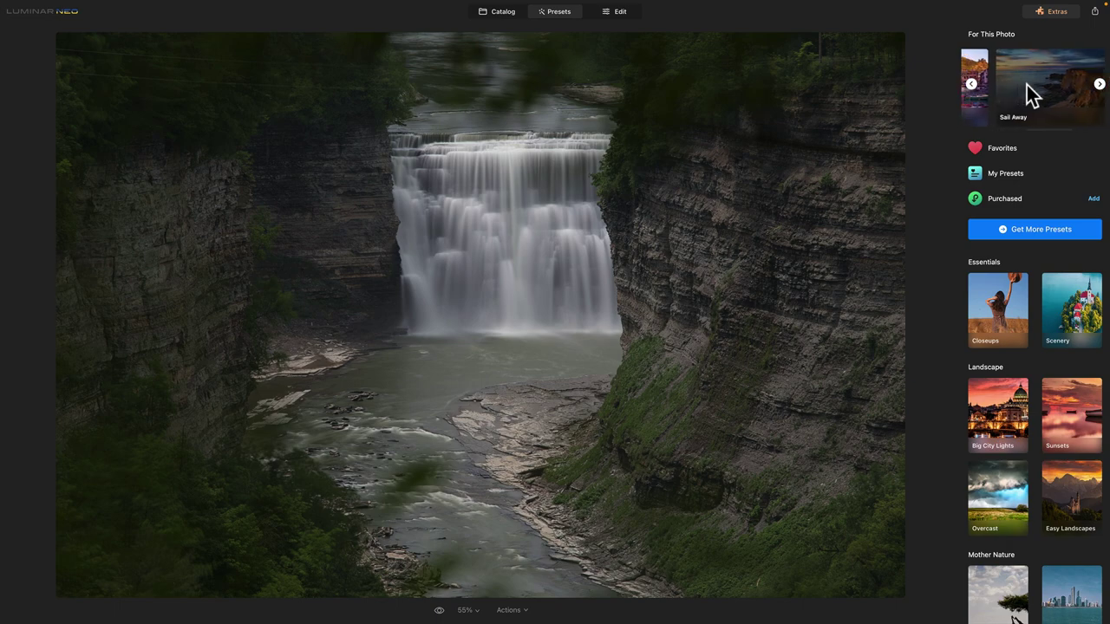
Step: In the Sail Away collection, apply Sea Mount, then Long Exposure, then reset Long Exposure
left_click(1027, 85)
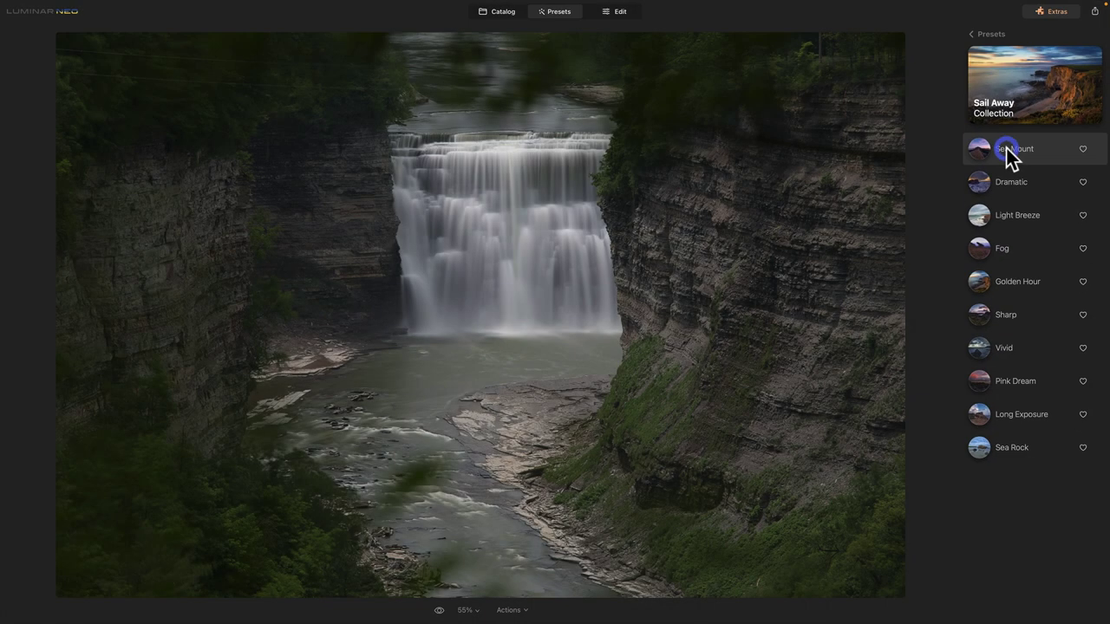
left_click(1007, 148)
left_click(1023, 150)
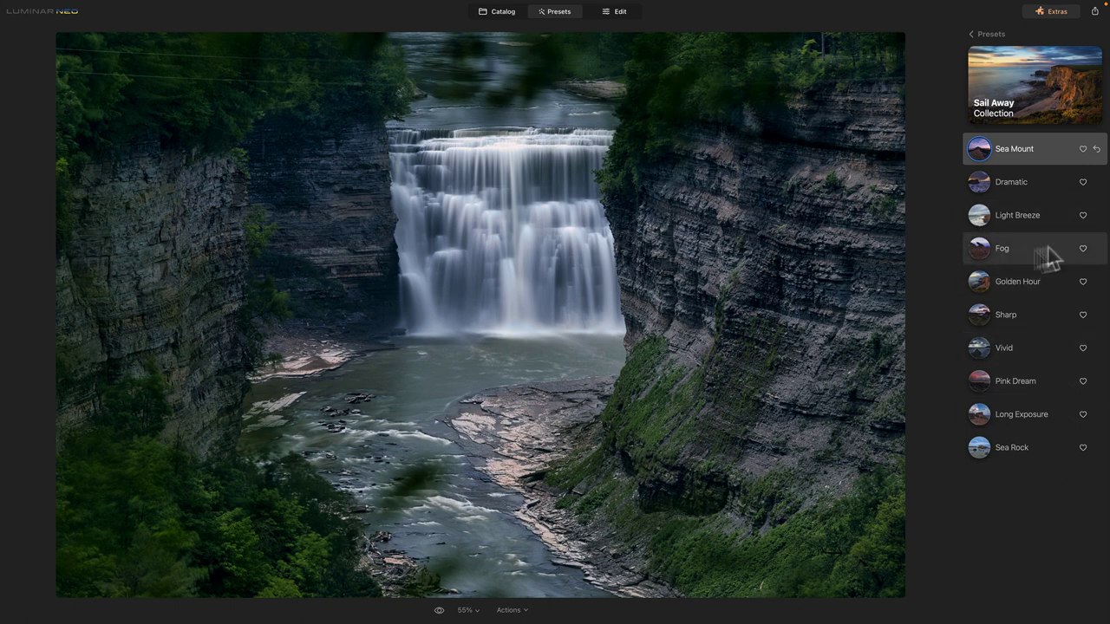
left_click(1011, 413)
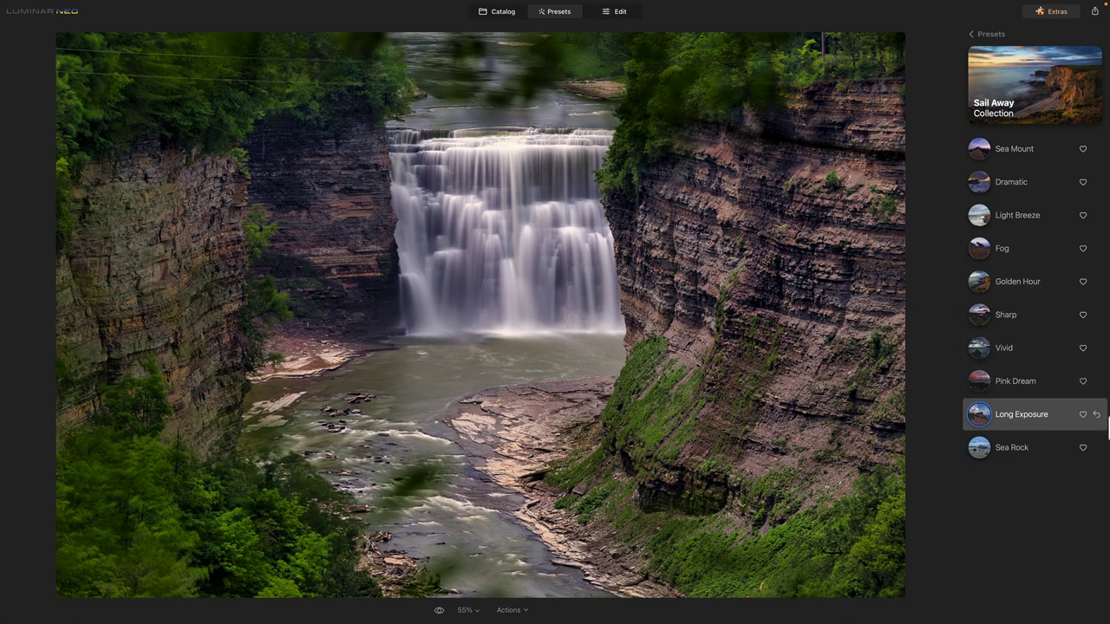
left_click(1096, 415)
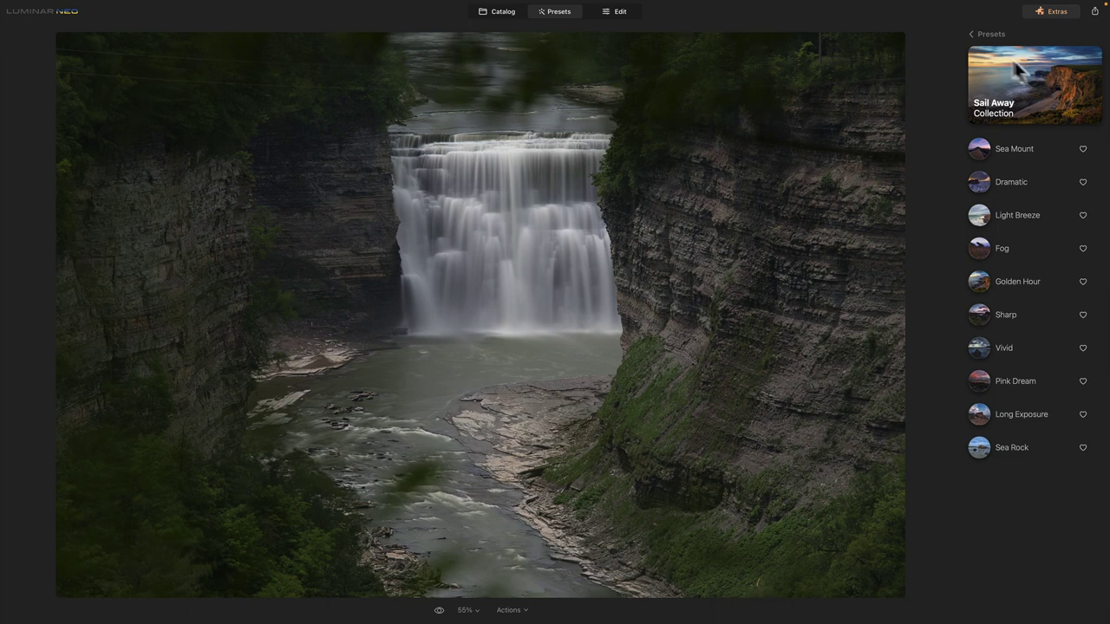
Step: Go back to the presets overview and switch to the Edit module's tools
left_click(974, 33)
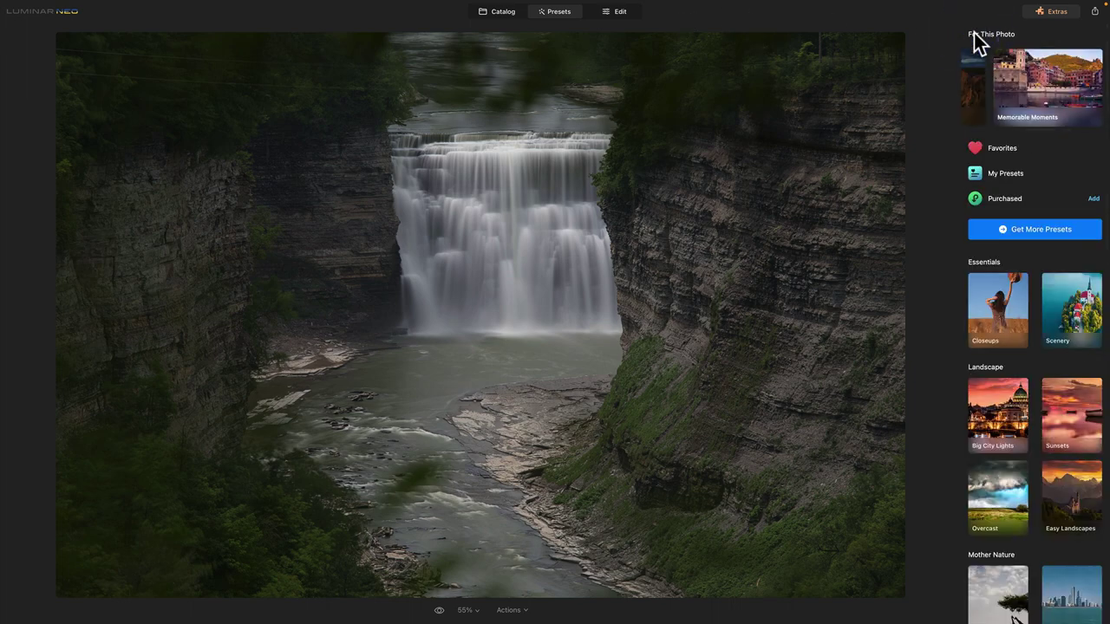
left_click(619, 15)
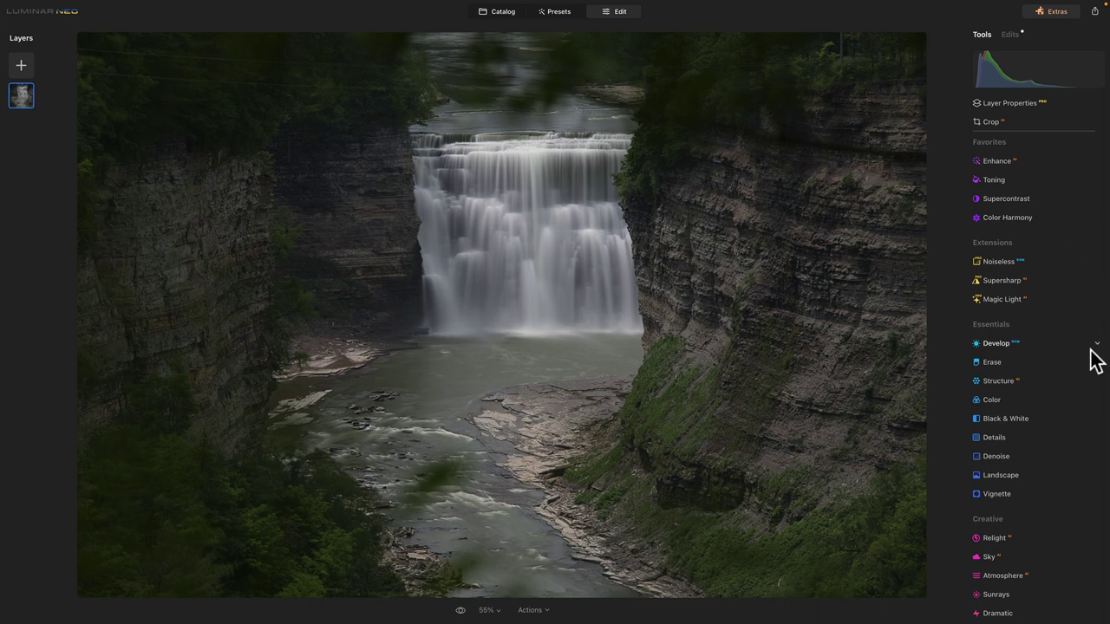
Step: Expand Develop to show the Luminar Default camera profile and the Light sliders at 0
left_click(997, 344)
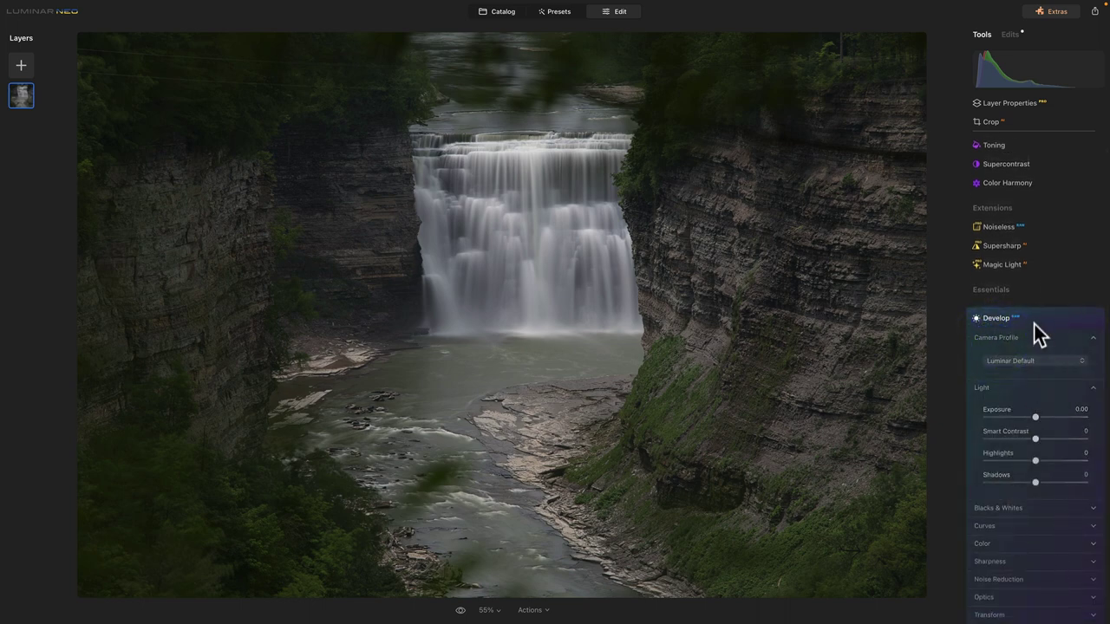
scroll(1034, 318, "down", 1)
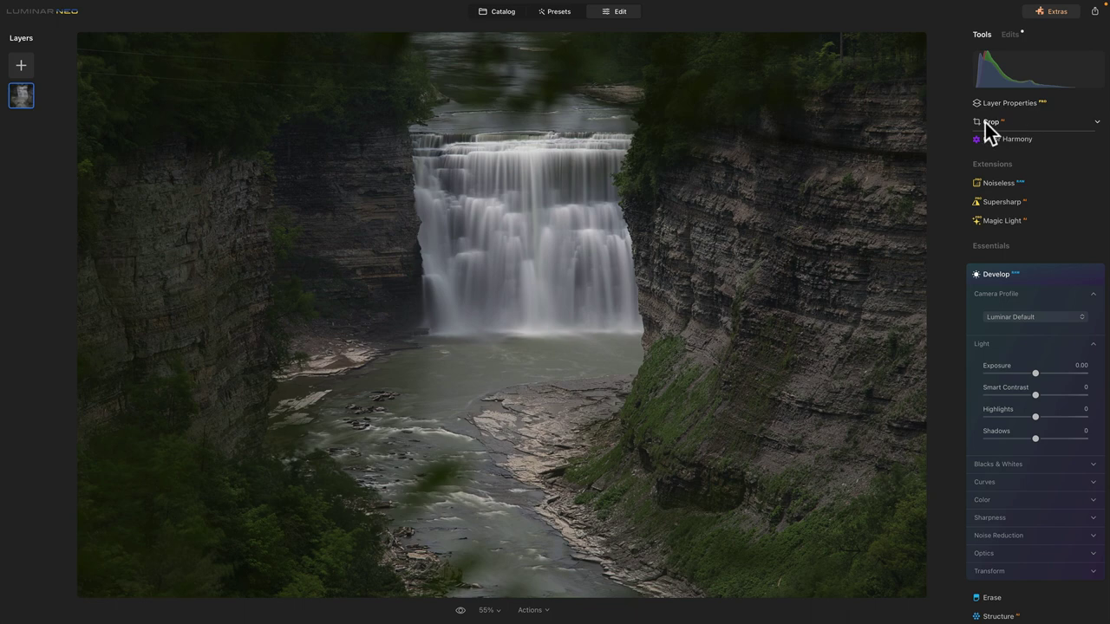
Step: Open Crop, try the AI composition crop, reset it, and set the ratio to Free
left_click(985, 122)
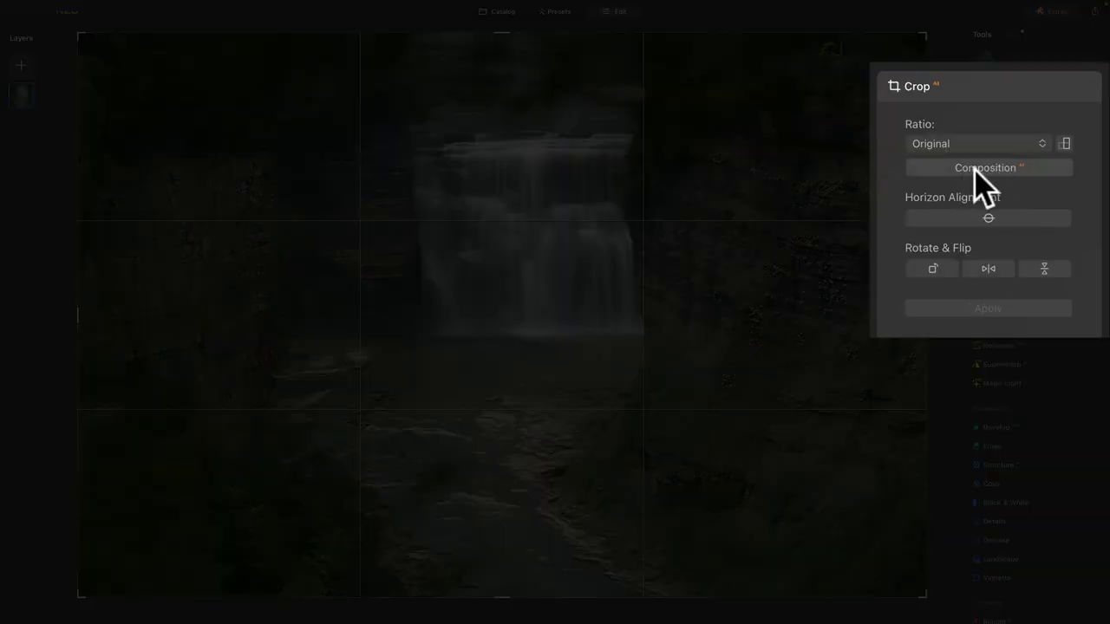
left_click(978, 171)
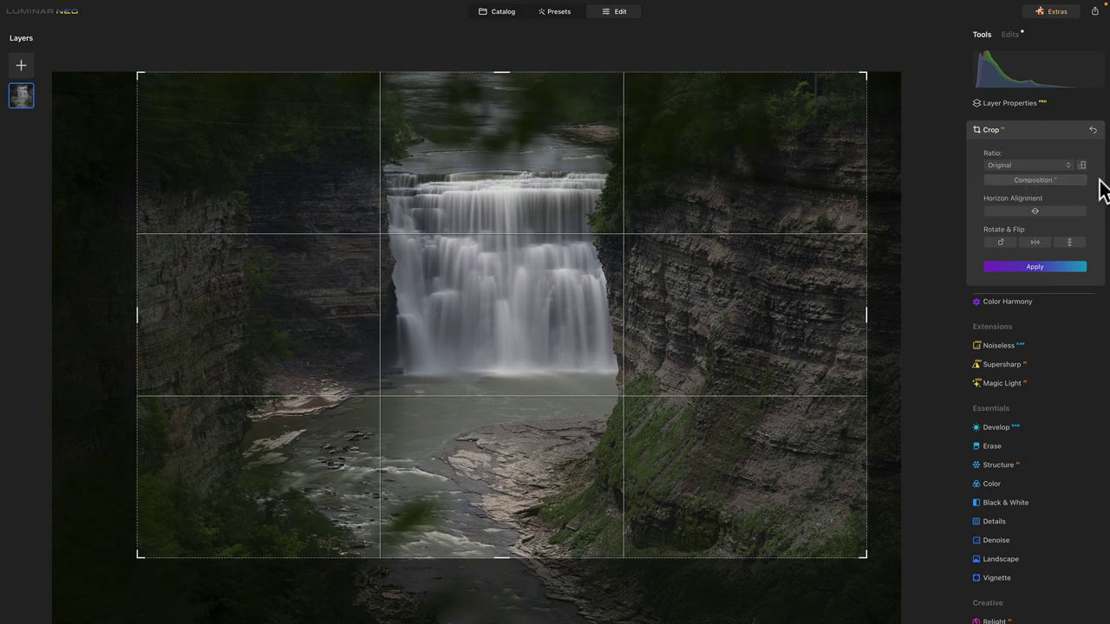
left_click(1091, 130)
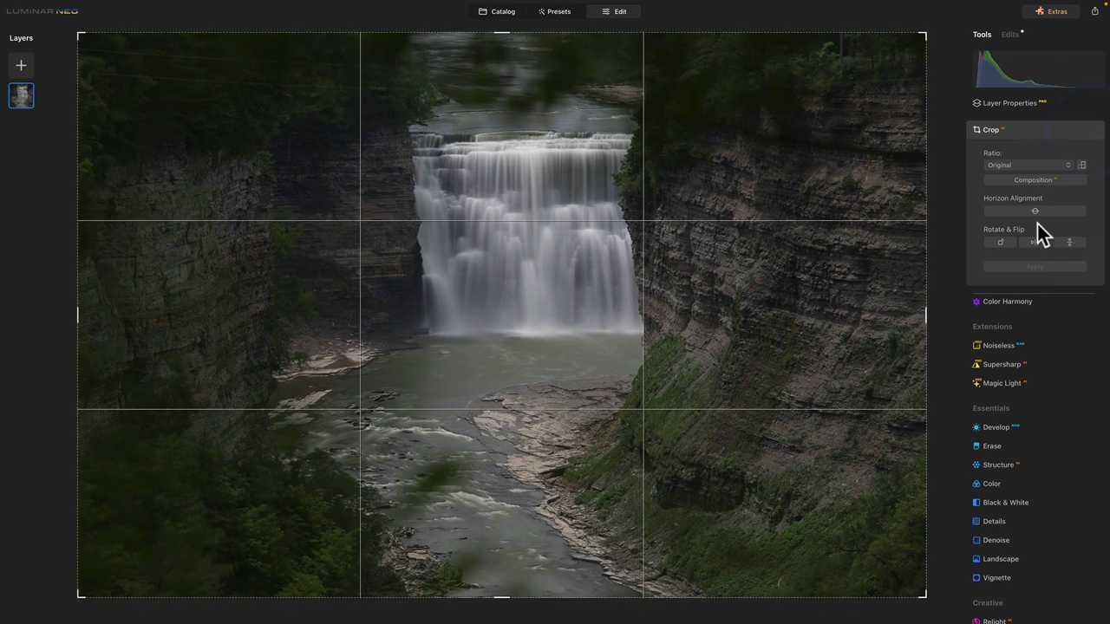
left_click(1067, 165)
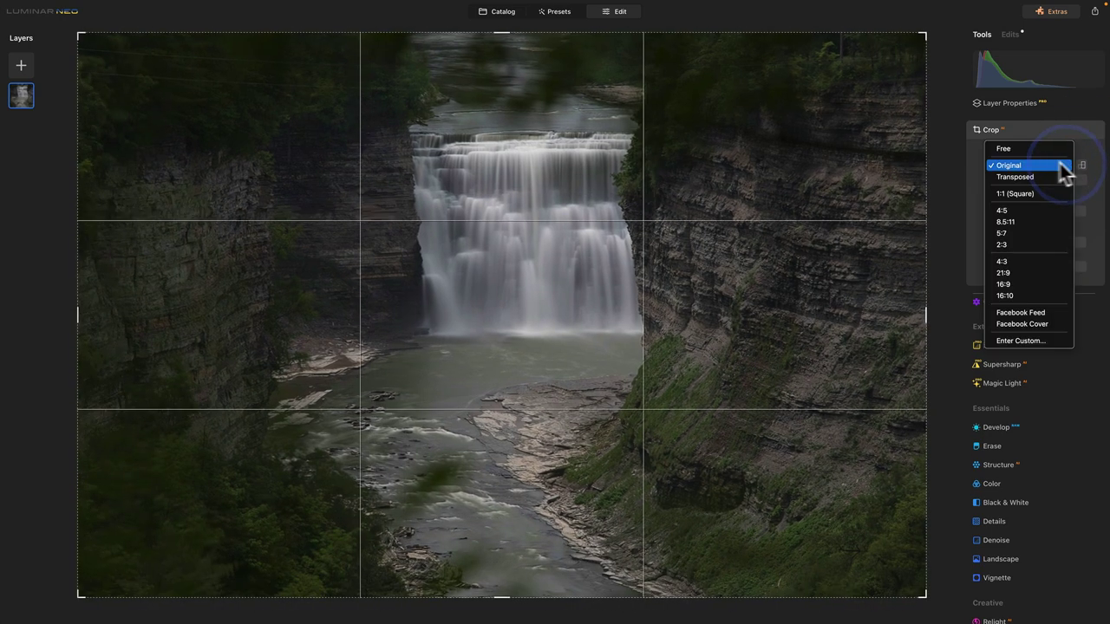
left_click(1007, 148)
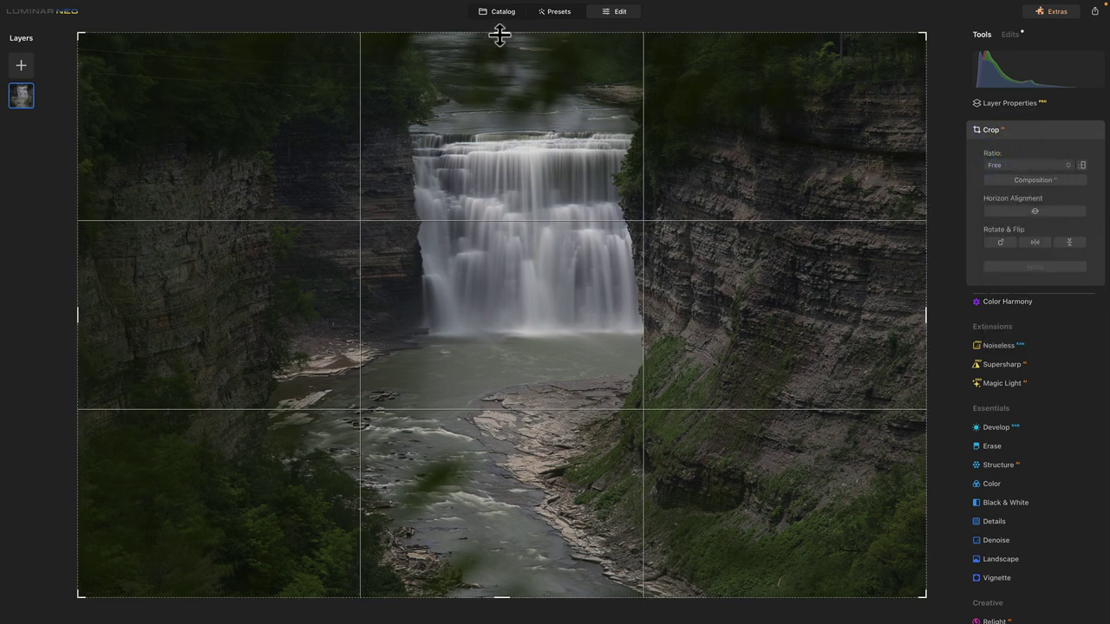
Step: Adjust the top crop edge, finally raising it above the waterfall to include more canyon
mouse_move(499, 33)
left_mouse_down()
mouse_move(501, 99)
mouse_move(495, 12)
left_mouse_up()
left_click_drag(501, 36, 498, 81)
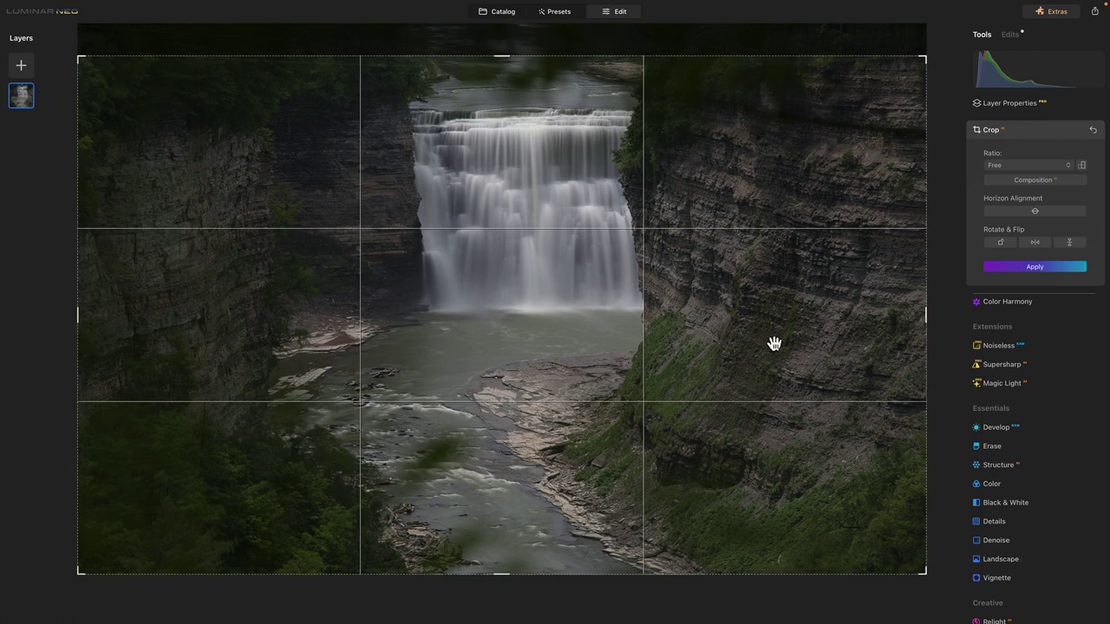
left_click_drag(504, 58, 504, 67)
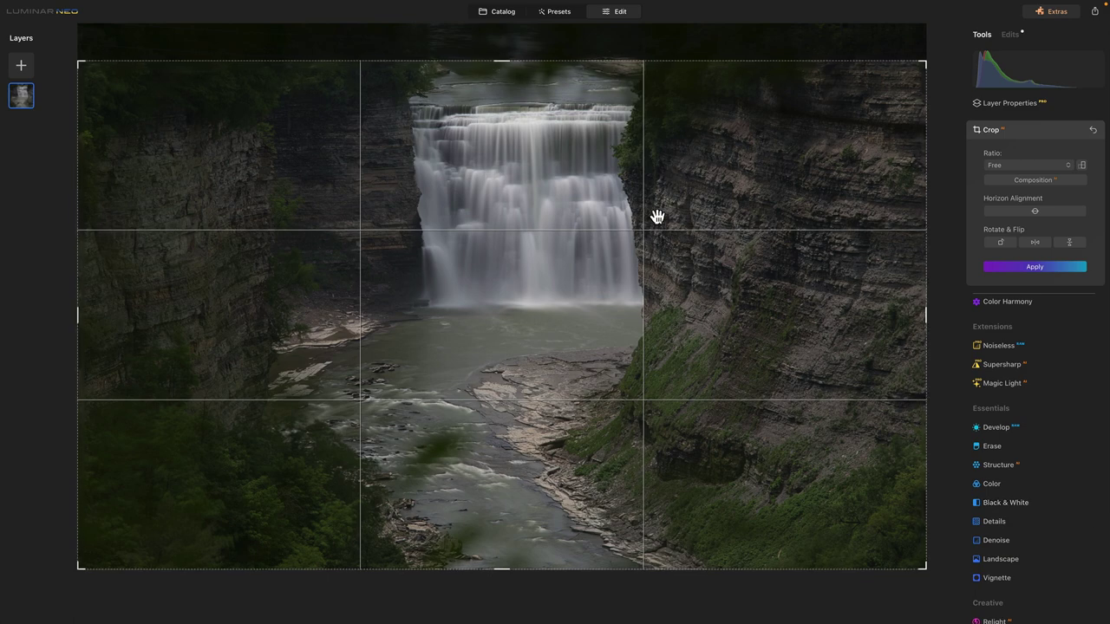
left_click_drag(503, 59, 503, 17)
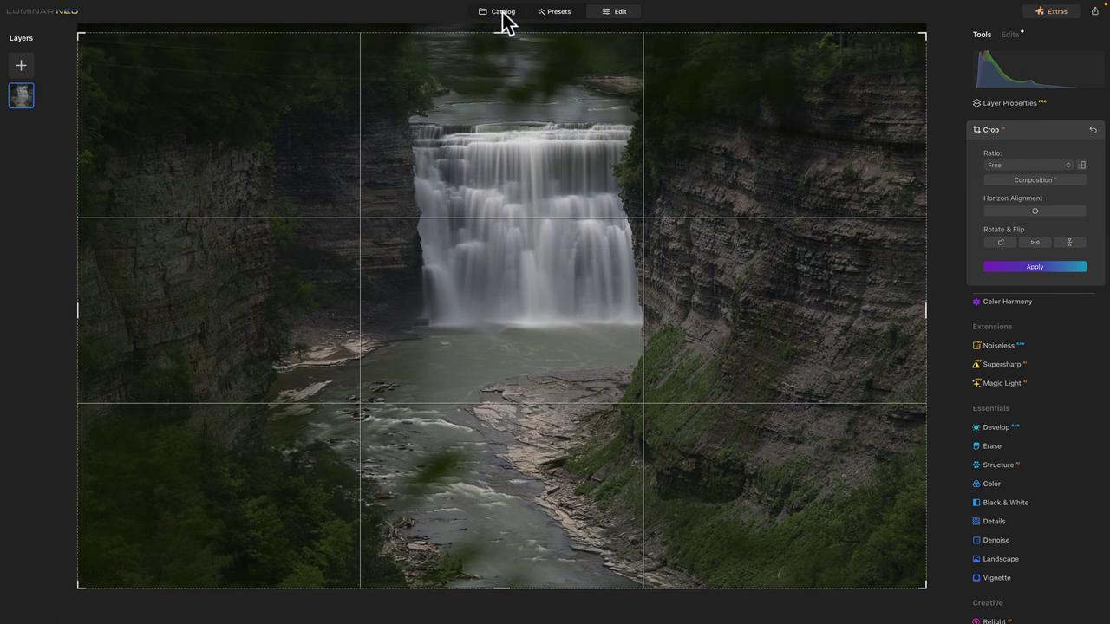
left_click_drag(502, 17, 503, 19)
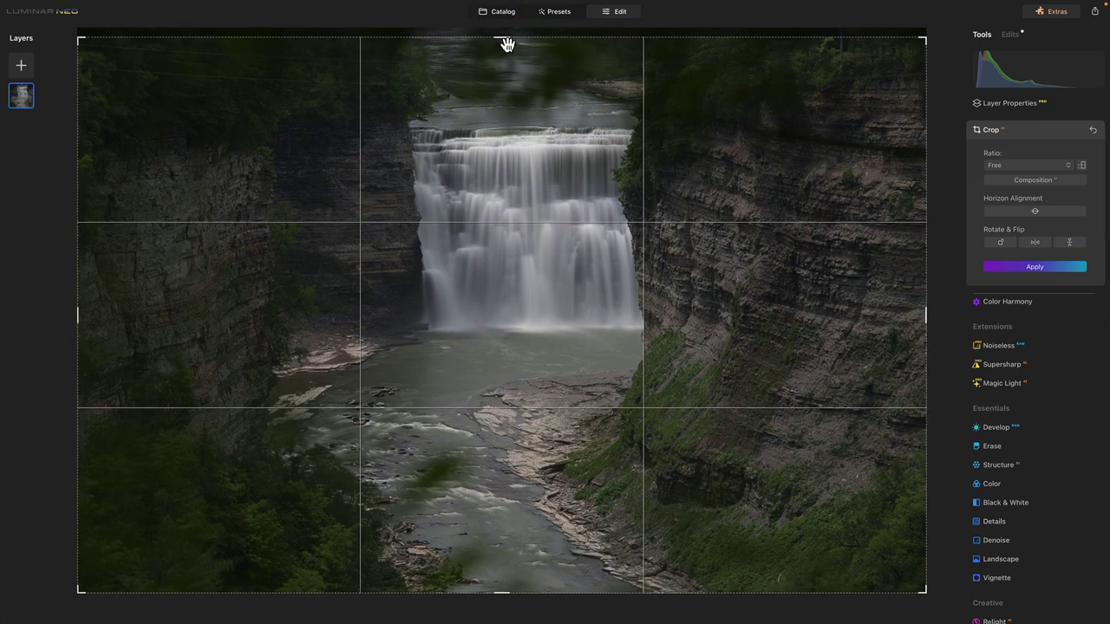
left_click_drag(500, 38, 503, 4)
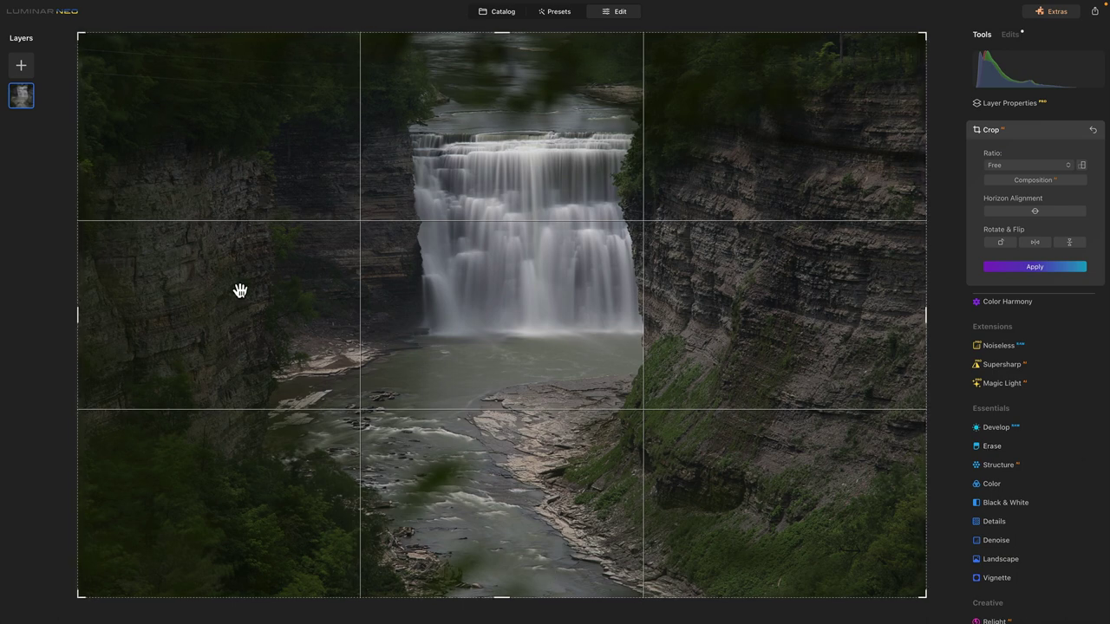
Step: Pull the left crop edge inward and adjust the bottom edge of the frame
left_click_drag(78, 318, 126, 320)
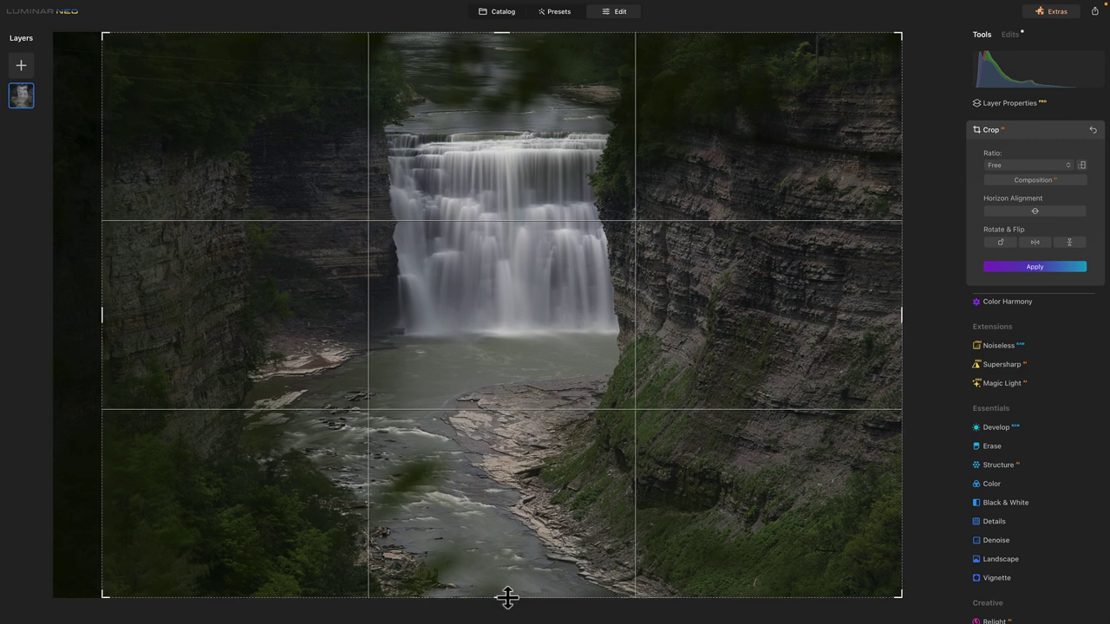
left_click_drag(500, 597, 496, 622)
left_click_drag(504, 602, 524, 617)
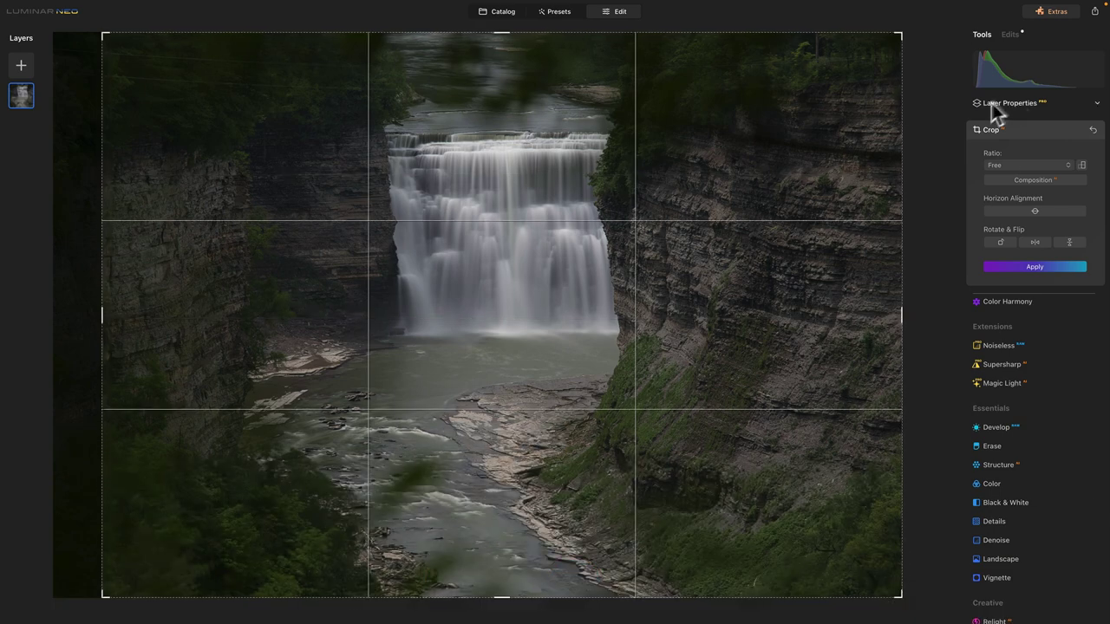
Step: Apply the crop, trimming the thin strip from the left edge
left_click(1037, 267)
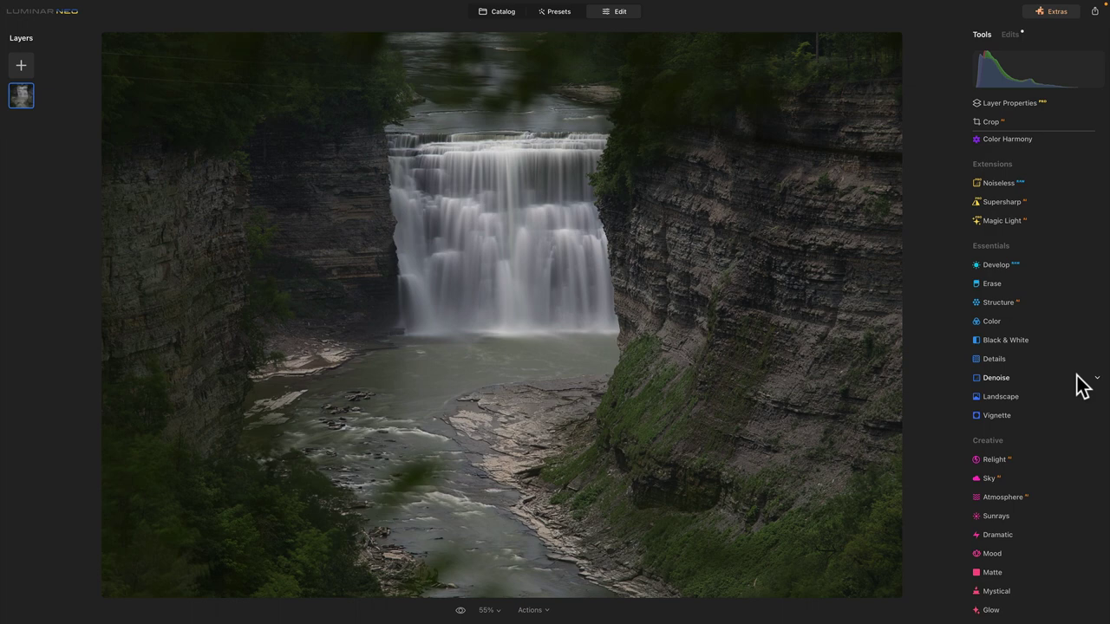
Step: Reopen Crop, rotate the horizon to 359°, and apply the adjusted crop
left_click(988, 122)
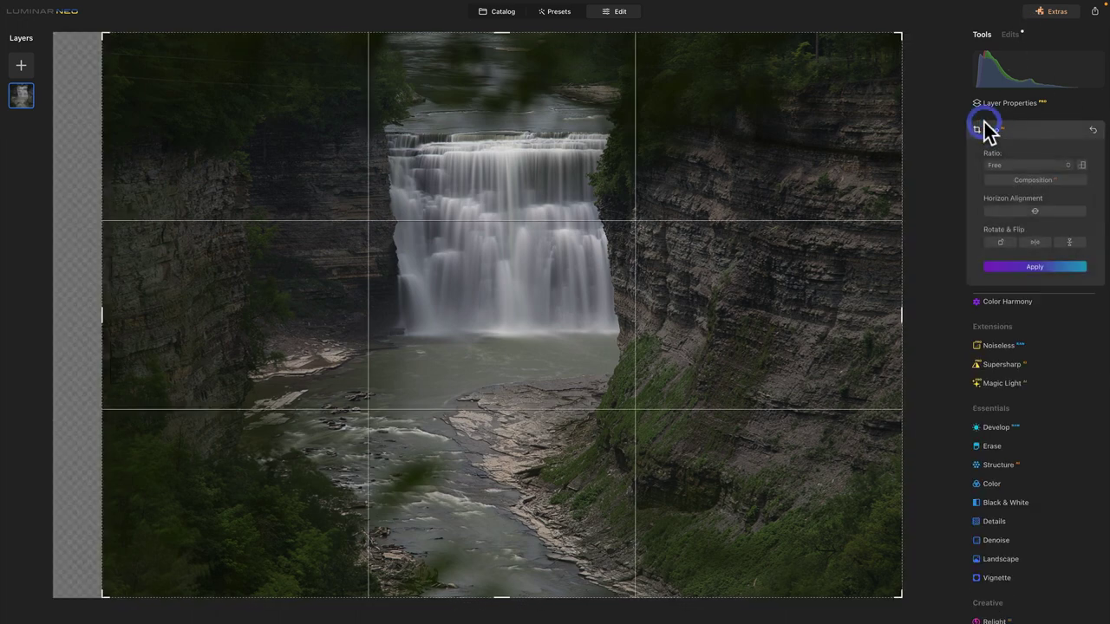
left_click(1040, 218)
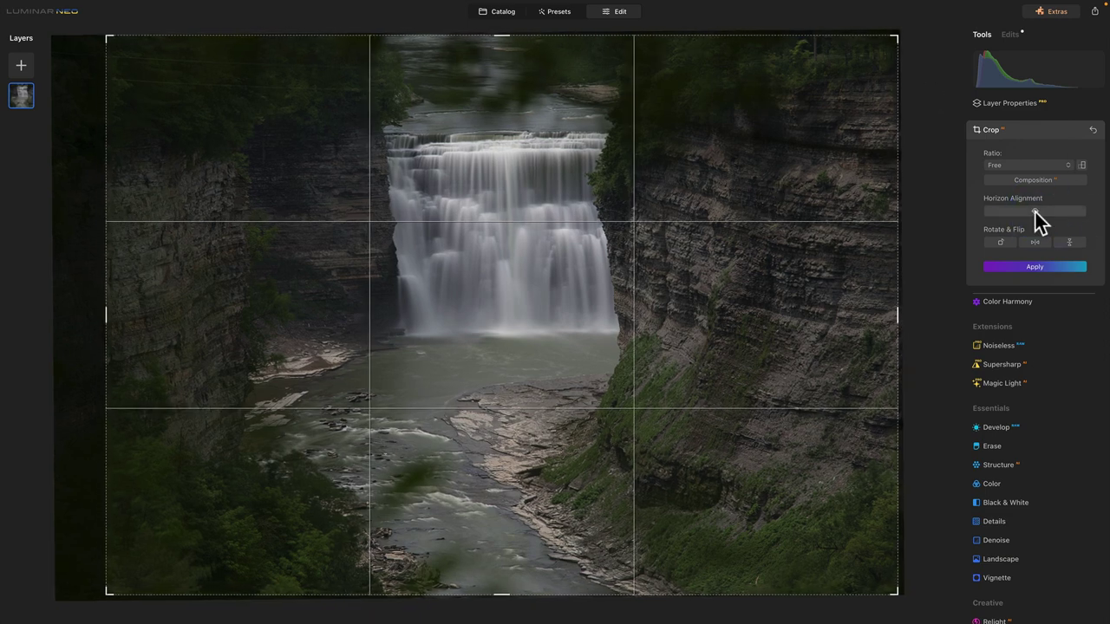
left_click_drag(922, 34, 918, 40)
key("Return")
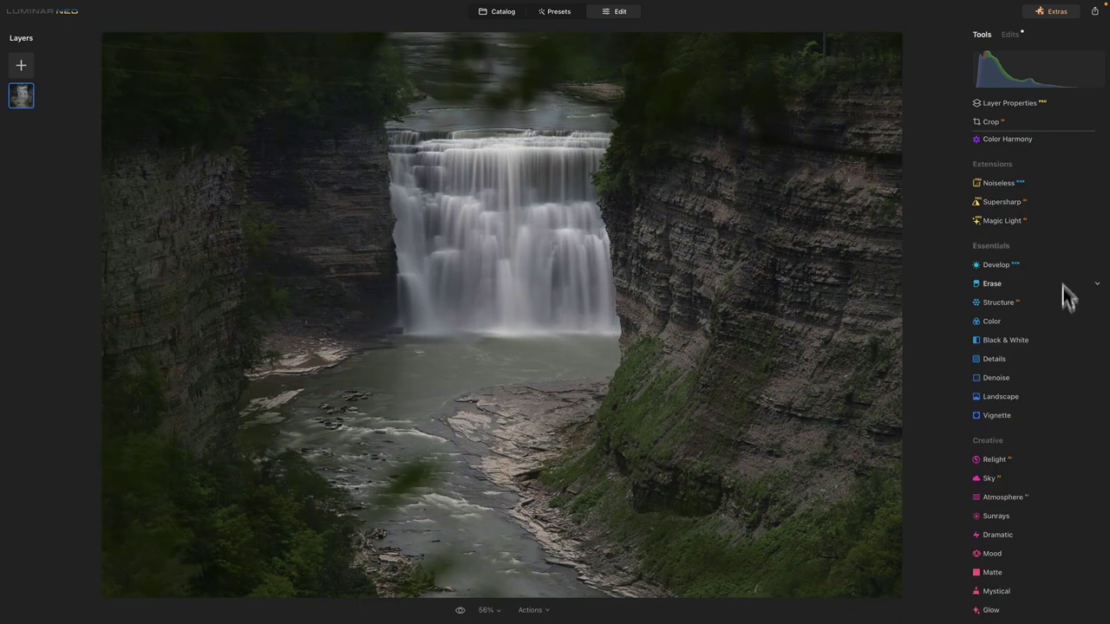
Step: Expand Develop and raise Exposure to 0.71
left_click(994, 266)
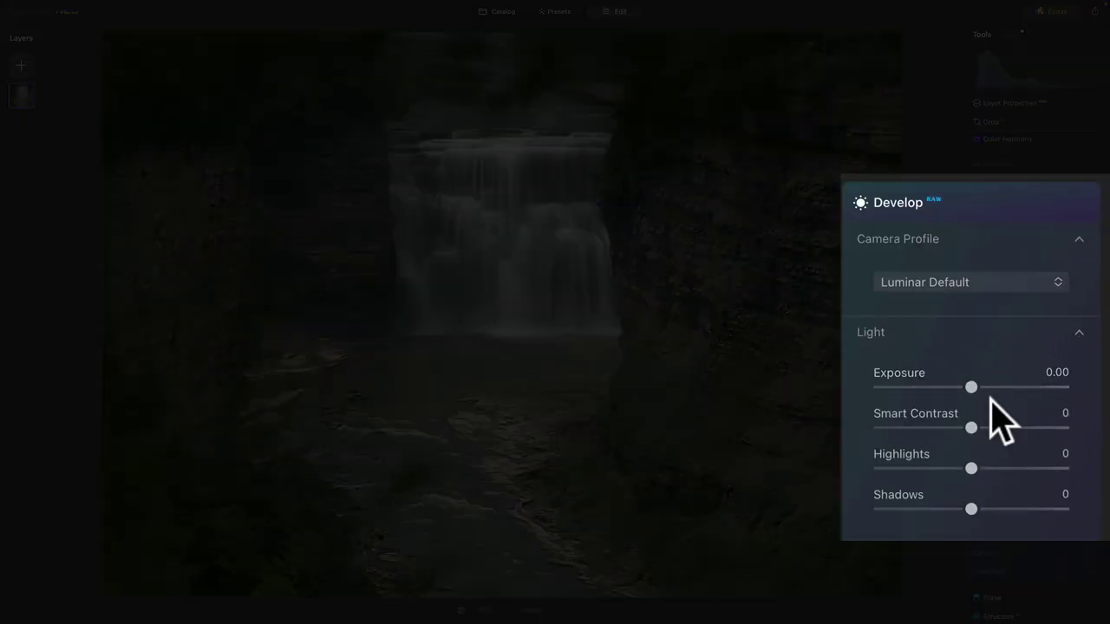
key("j")
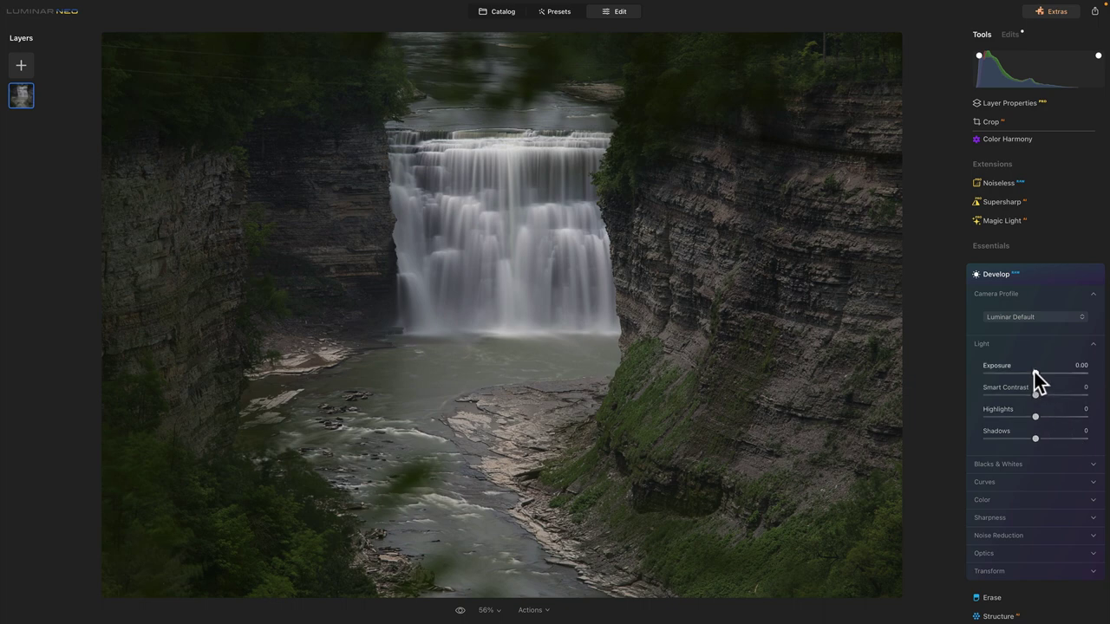
mouse_move(1033, 372)
left_mouse_down()
mouse_move(1055, 374)
mouse_move(1042, 374)
left_mouse_up()
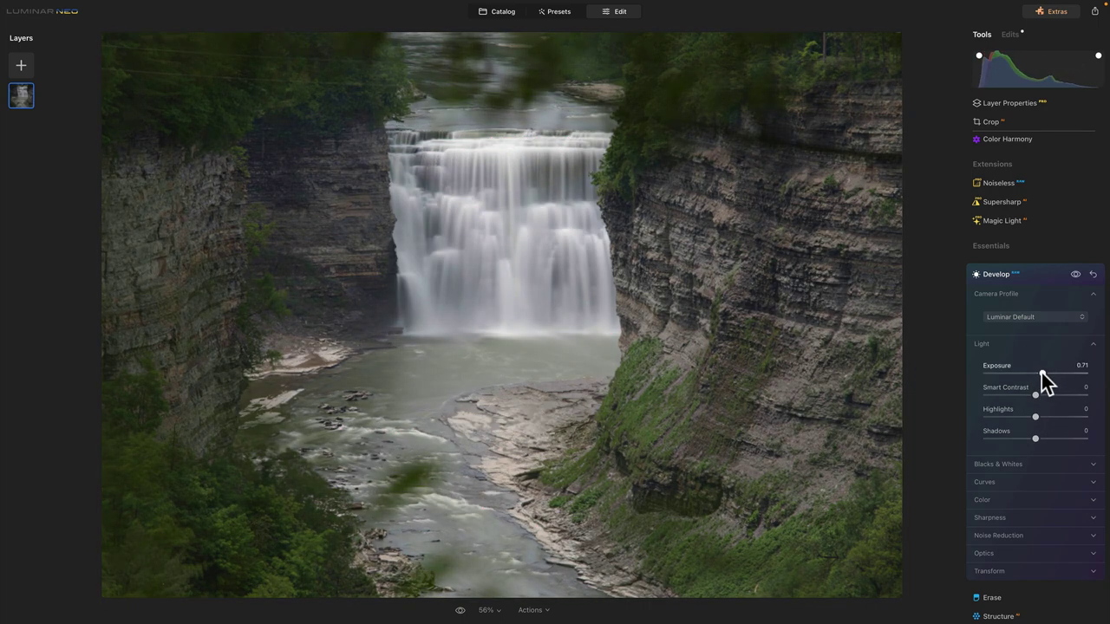
left_click(1041, 373)
Step: Reset Smart Contrast to 0, then set Blacks to -31 and Whites to 16
double_click(1037, 395)
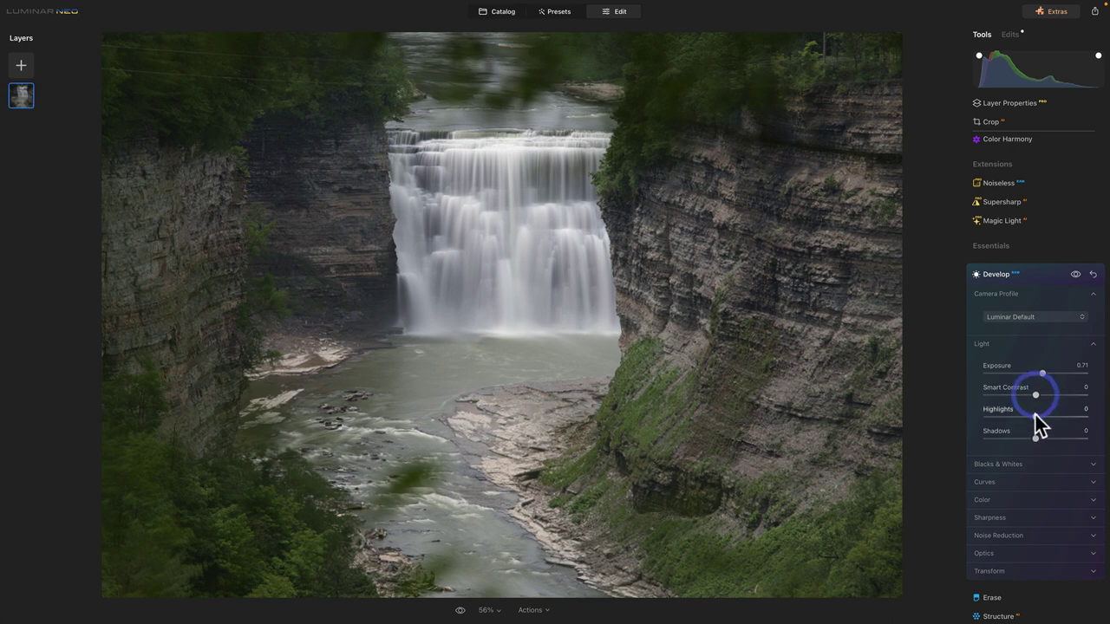
left_click(1041, 464)
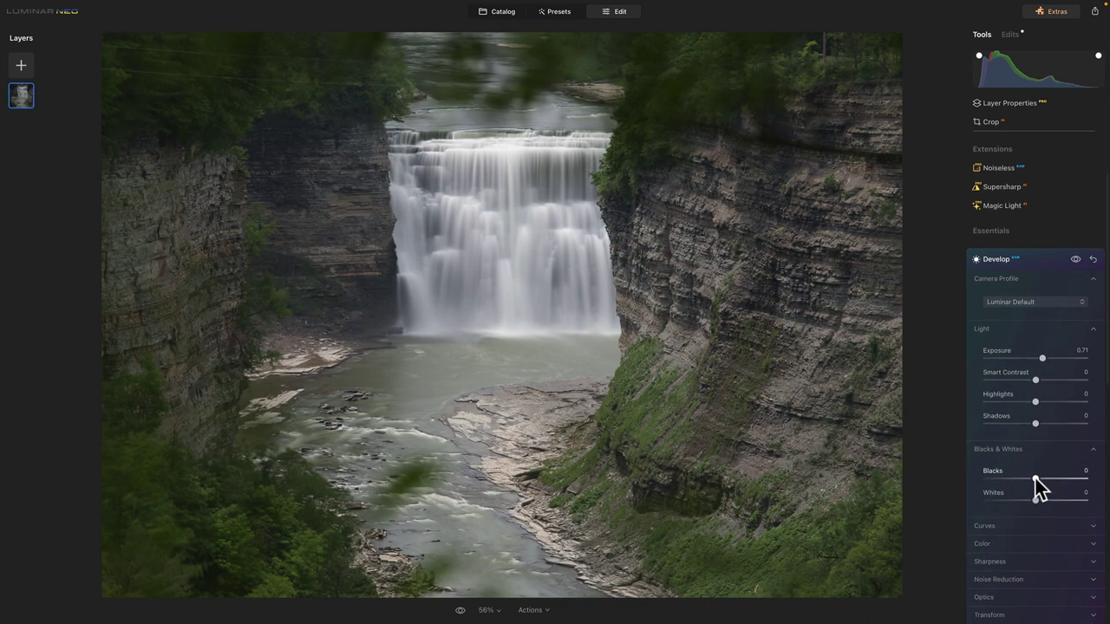
left_click_drag(1035, 479, 1044, 504)
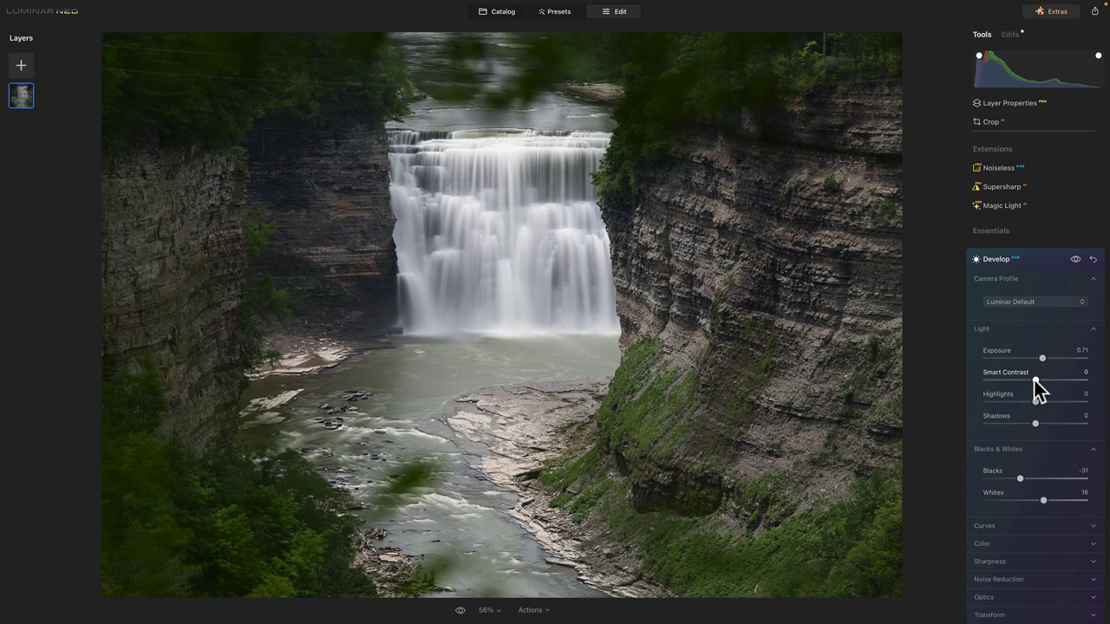
mouse_move(1036, 381)
left_mouse_down()
mouse_move(1056, 382)
mouse_move(1025, 382)
mouse_move(1034, 380)
left_mouse_up()
left_click(460, 610)
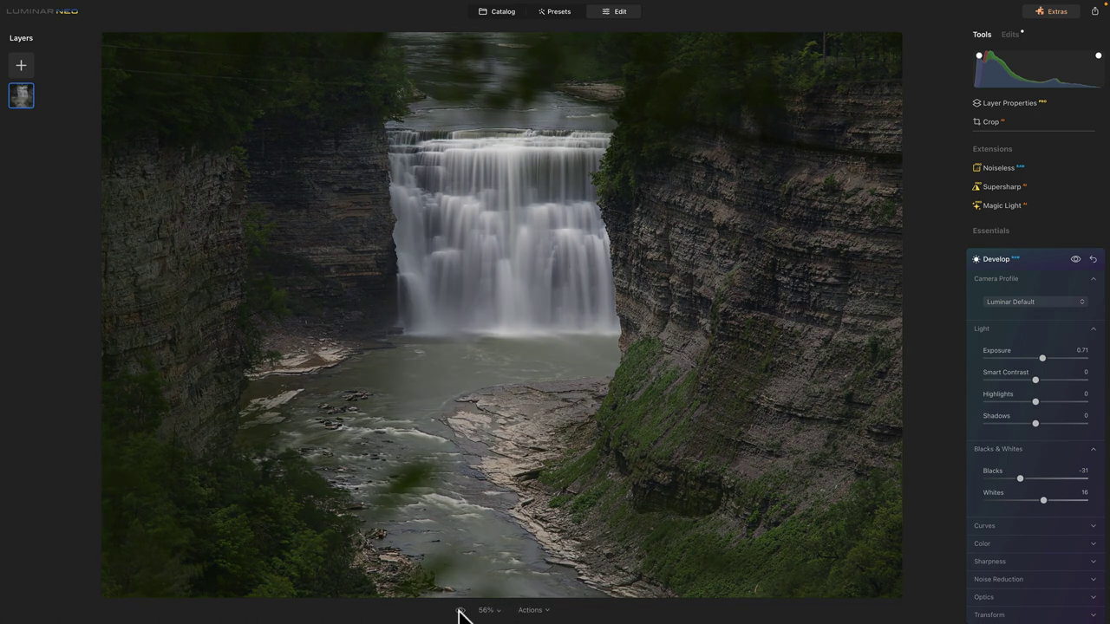
left_click(461, 611)
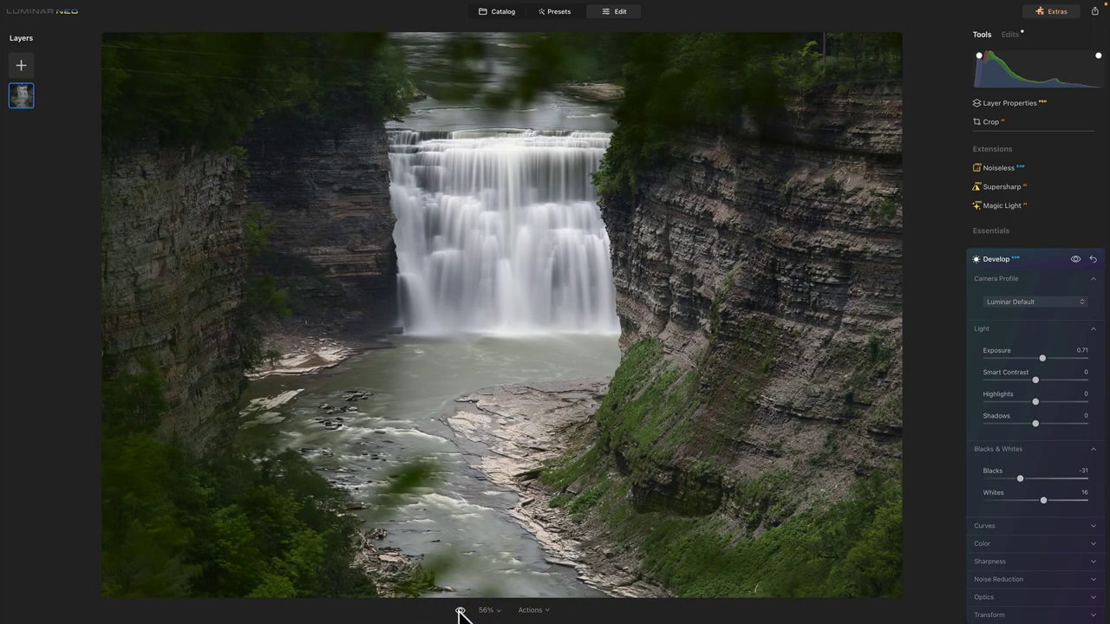
left_click(460, 610)
left_click(460, 610)
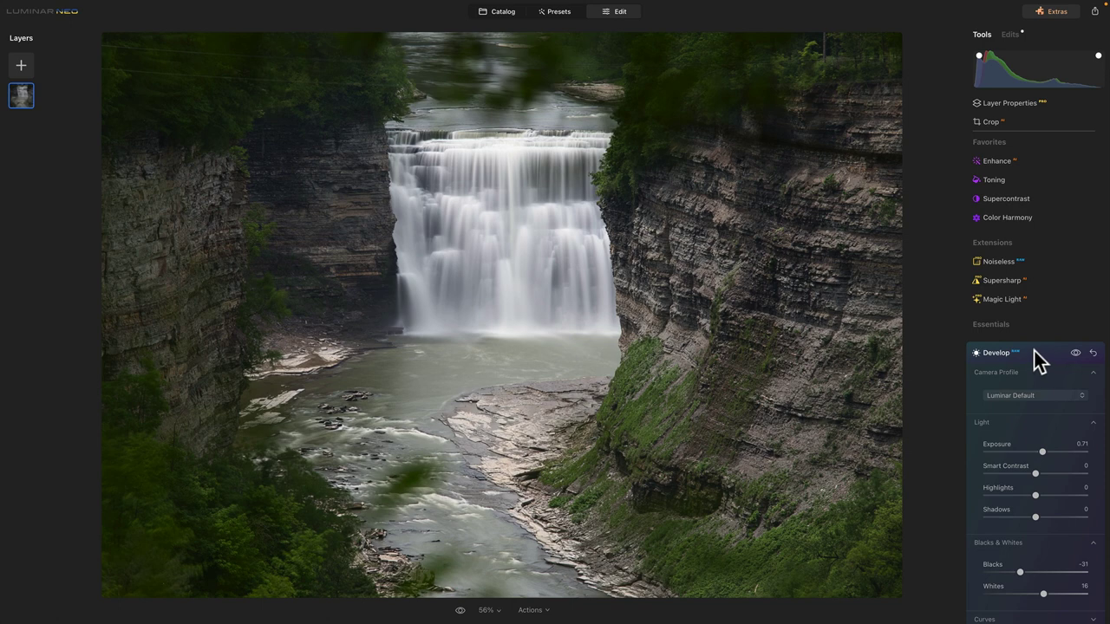
Step: Open Supercontrast from Favorites and set Highlights Contrast to 7 and Midtones Contrast to 12
scroll(1052, 350, "down", 3)
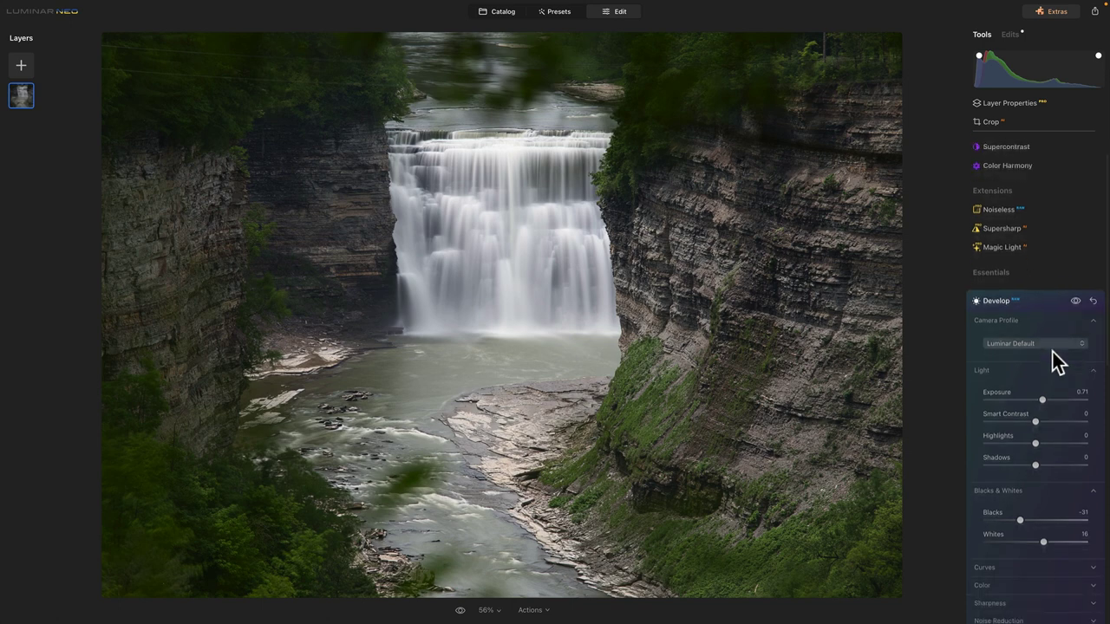
scroll(1052, 362, "down", 1)
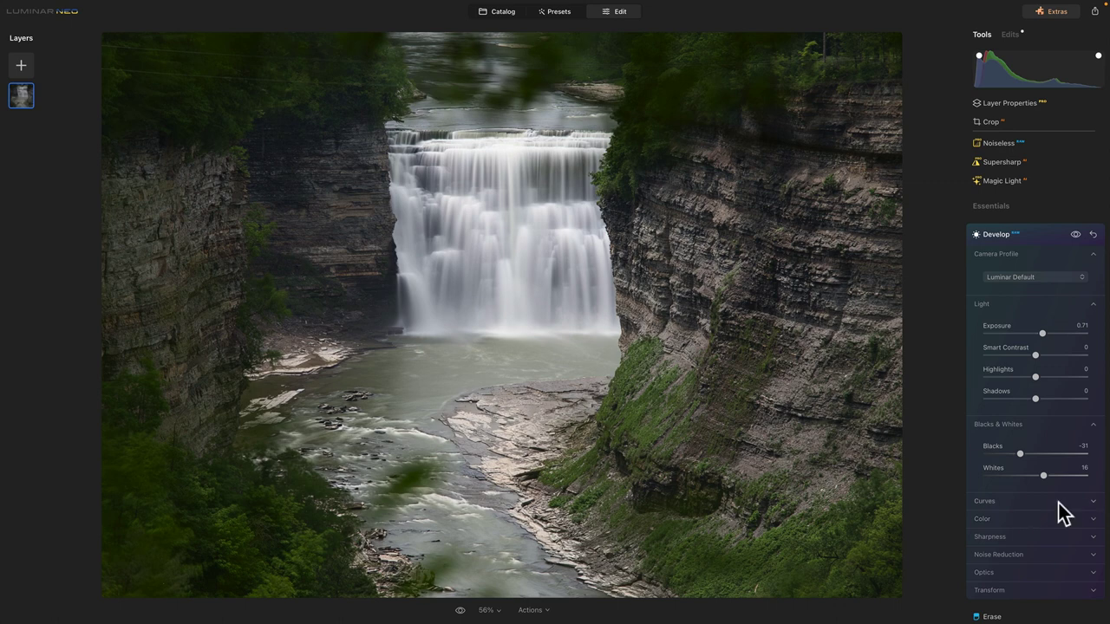
scroll(1050, 248, "up", 3)
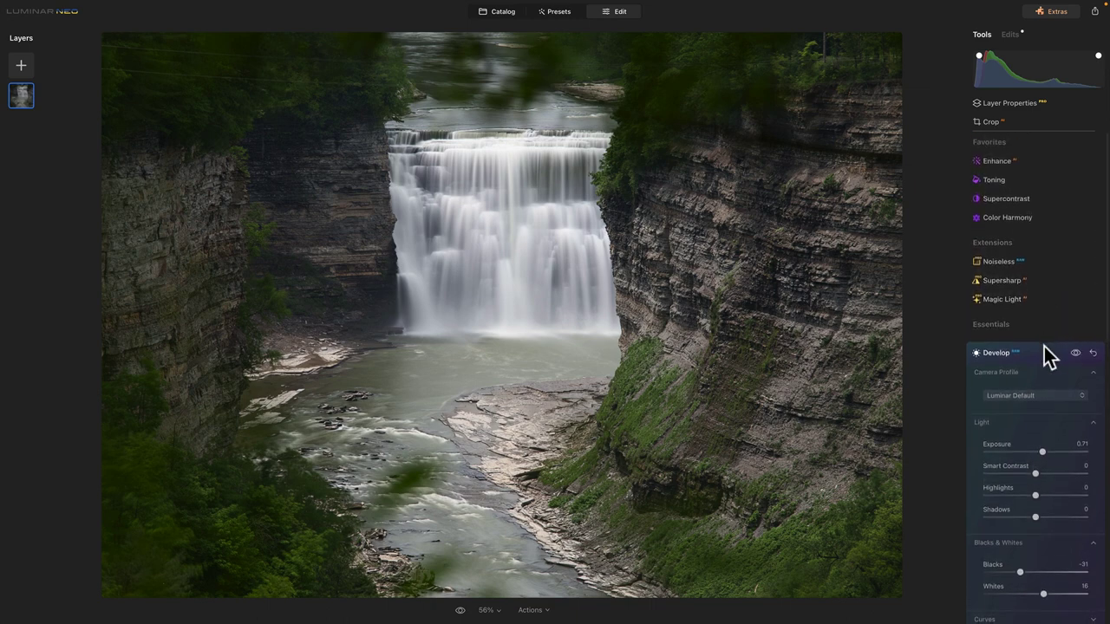
left_click(994, 200)
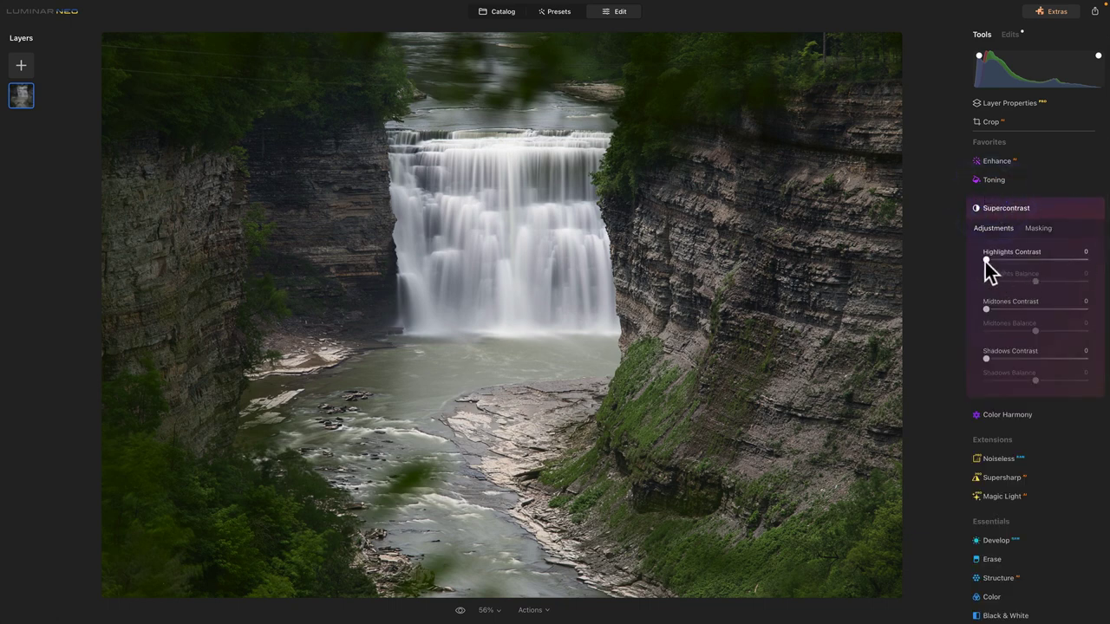
left_click_drag(986, 260, 1010, 264)
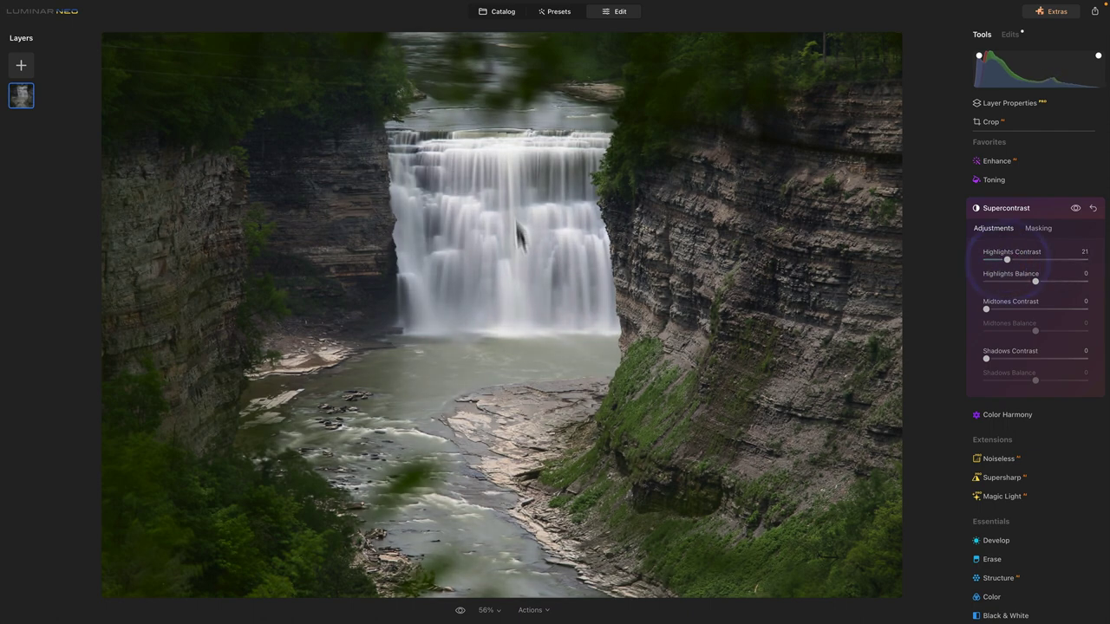
mouse_move(1006, 259)
left_mouse_down()
mouse_move(1107, 264)
mouse_move(978, 269)
mouse_move(1045, 256)
mouse_move(980, 262)
mouse_move(992, 261)
left_mouse_up()
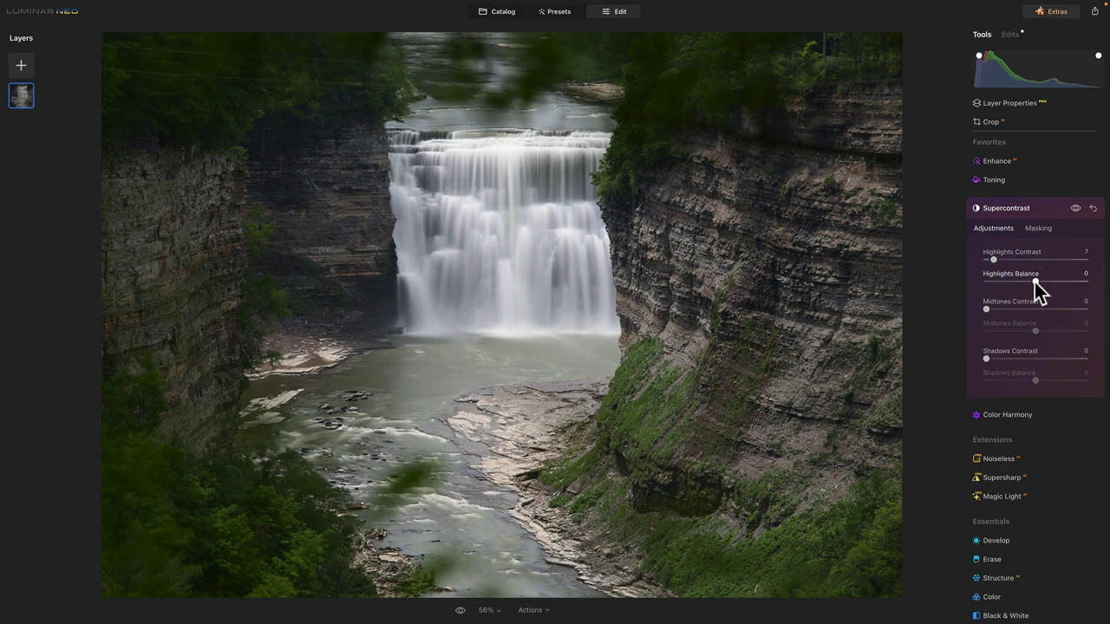
left_click_drag(985, 309, 1013, 310)
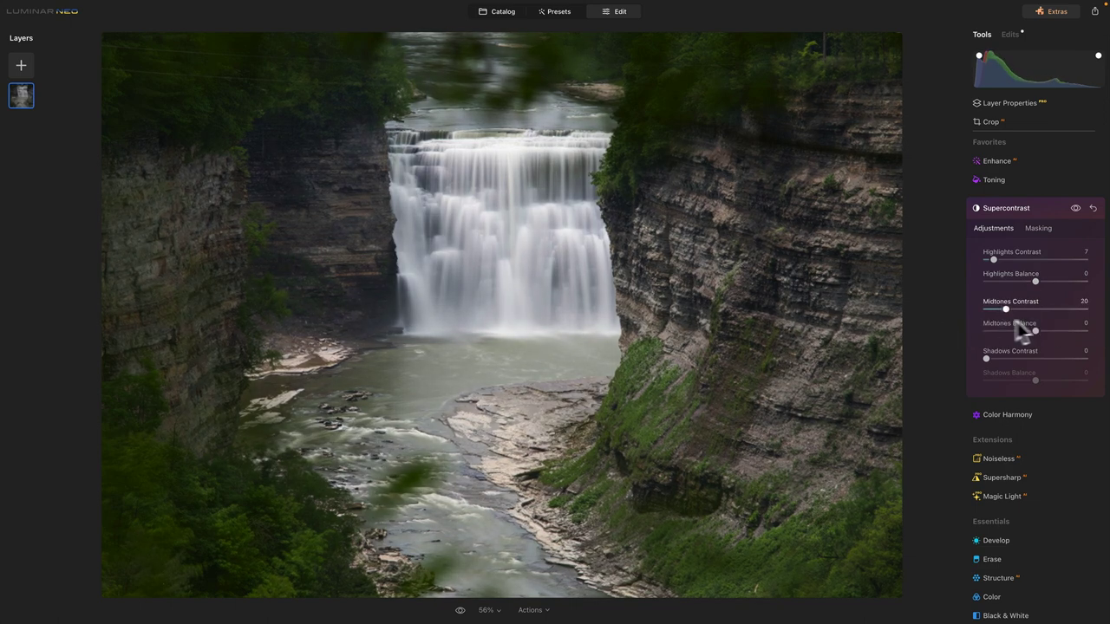
Step: Raise Supercontrast's Midtones Contrast to 33 and Shadows Contrast to 45
left_click(998, 309)
left_click(987, 309)
left_click_drag(988, 312, 1021, 314)
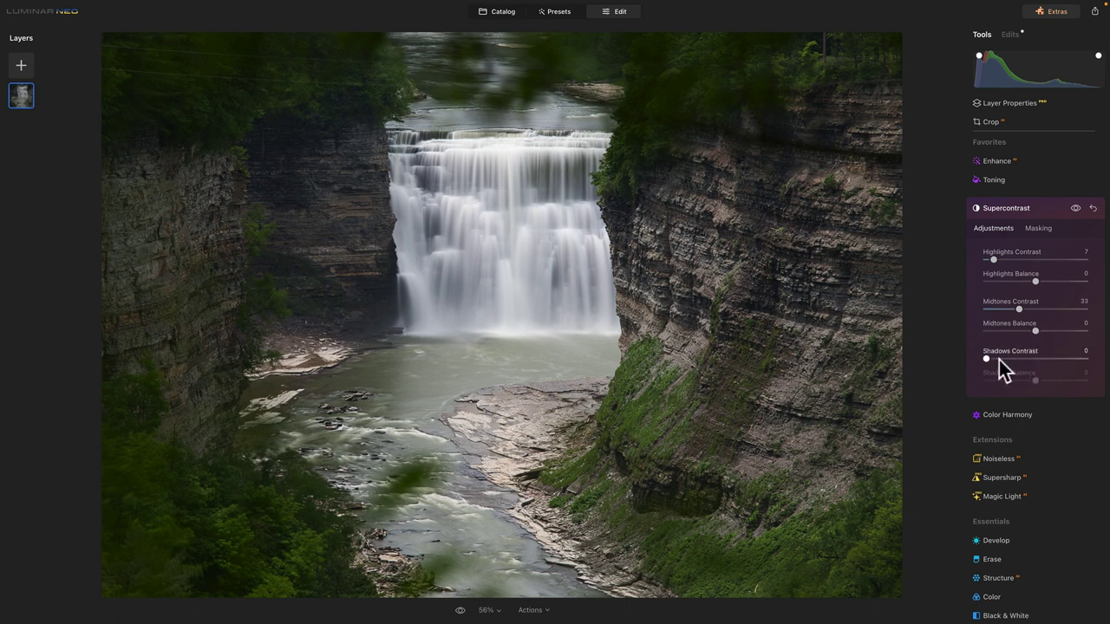
left_click_drag(984, 358, 1030, 363)
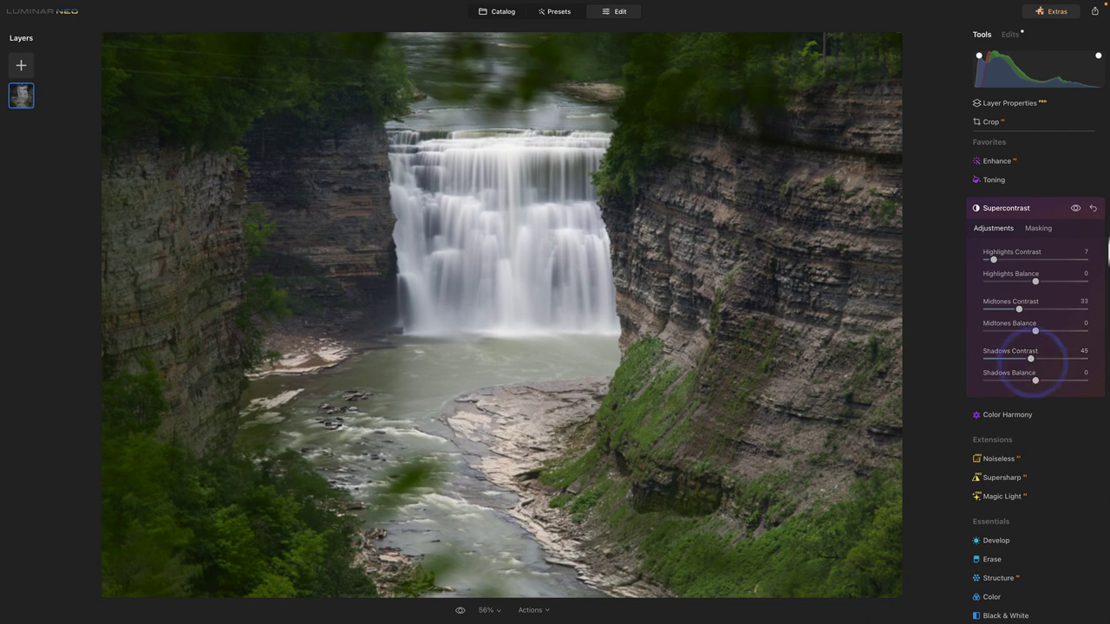
Step: Toggle Supercontrast off and on to compare its effect on the waterfall
left_click(1075, 211)
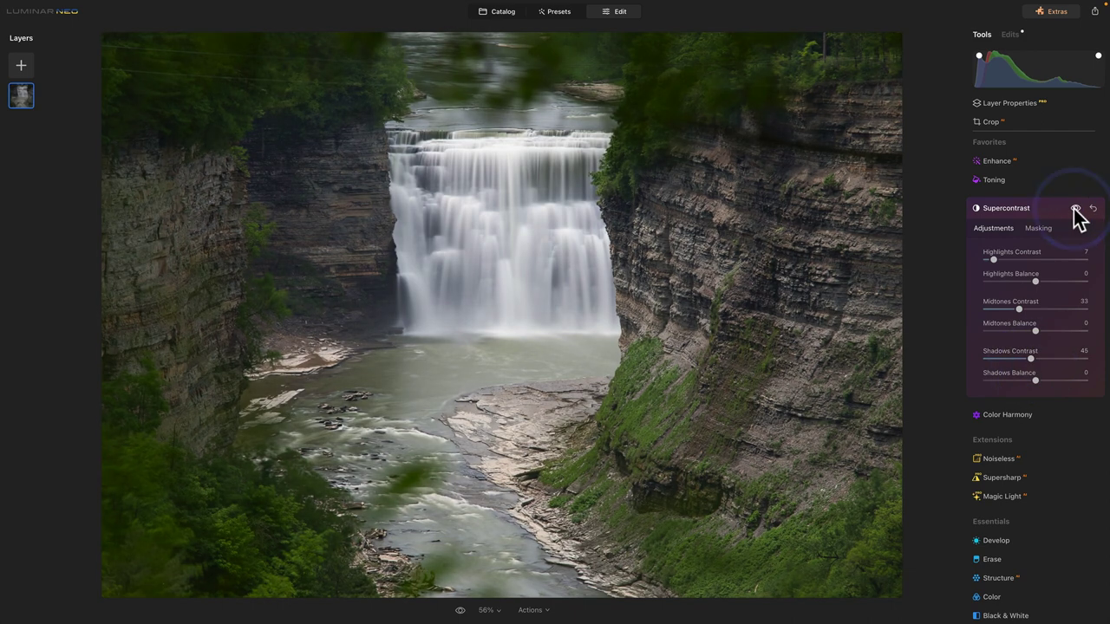
left_click(1075, 211)
scroll(1084, 496, "down", 5)
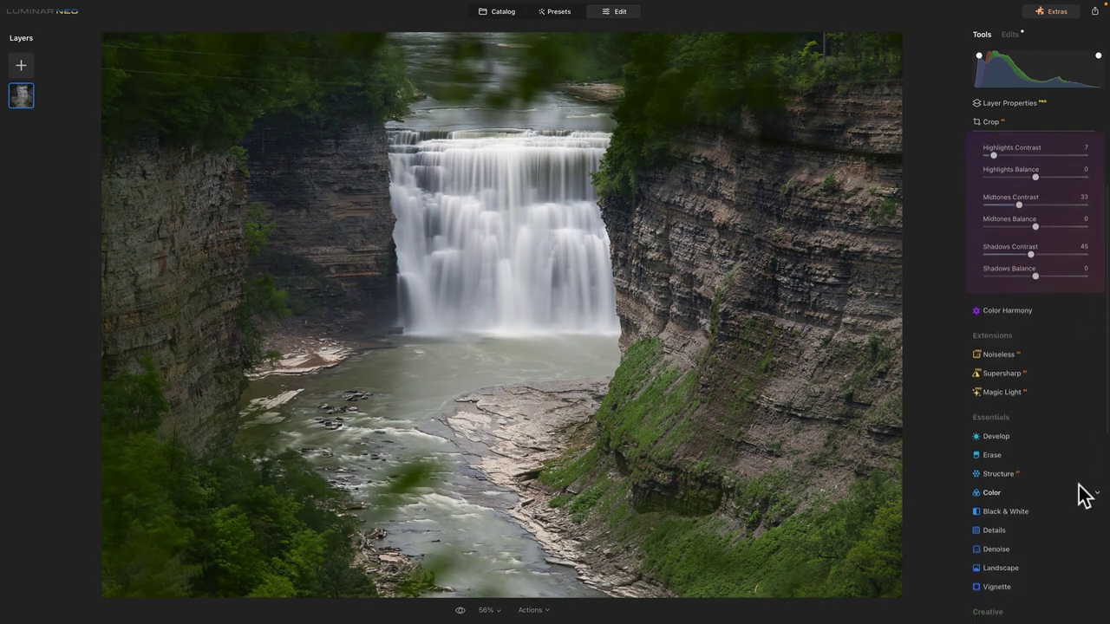
scroll(1084, 496, "down", 4)
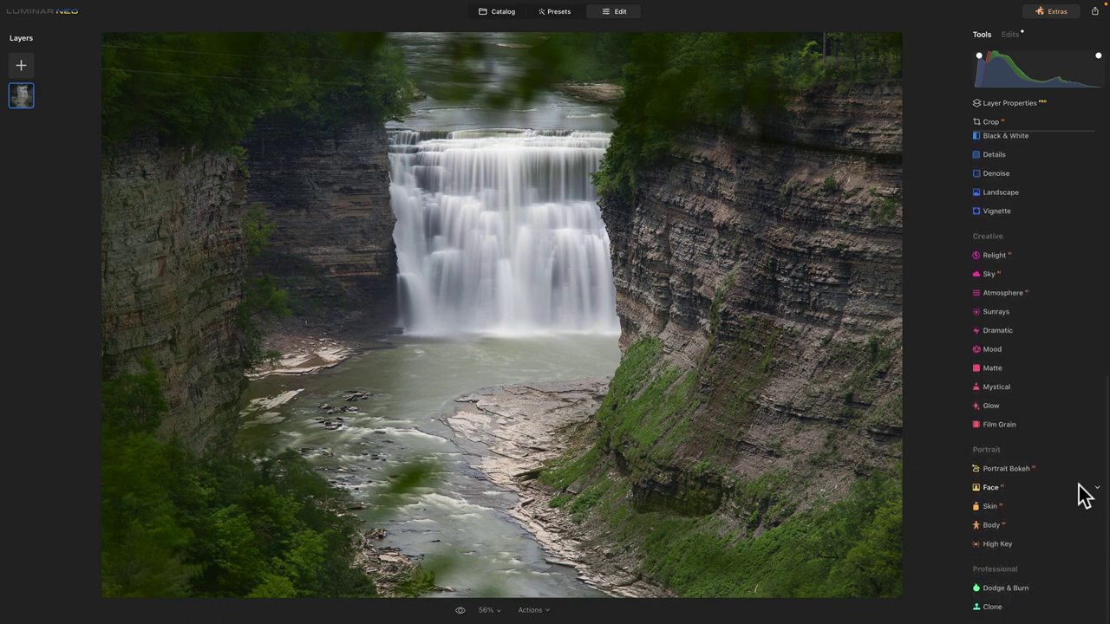
scroll(1084, 496, "up", 4)
scroll(1084, 496, "up", 2)
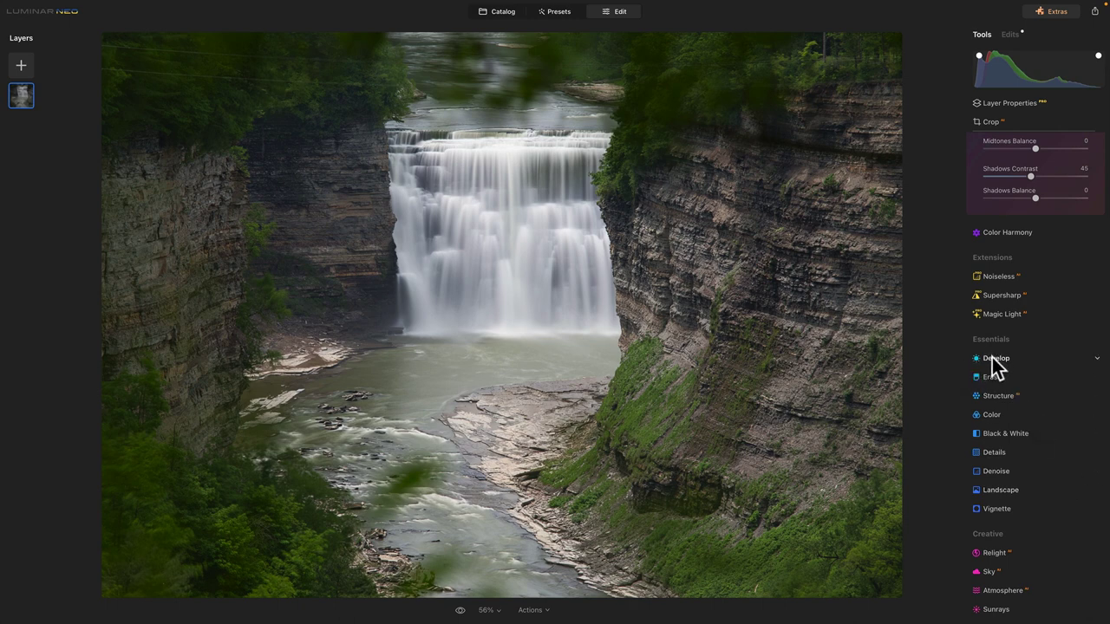
scroll(1052, 215, "up", 4)
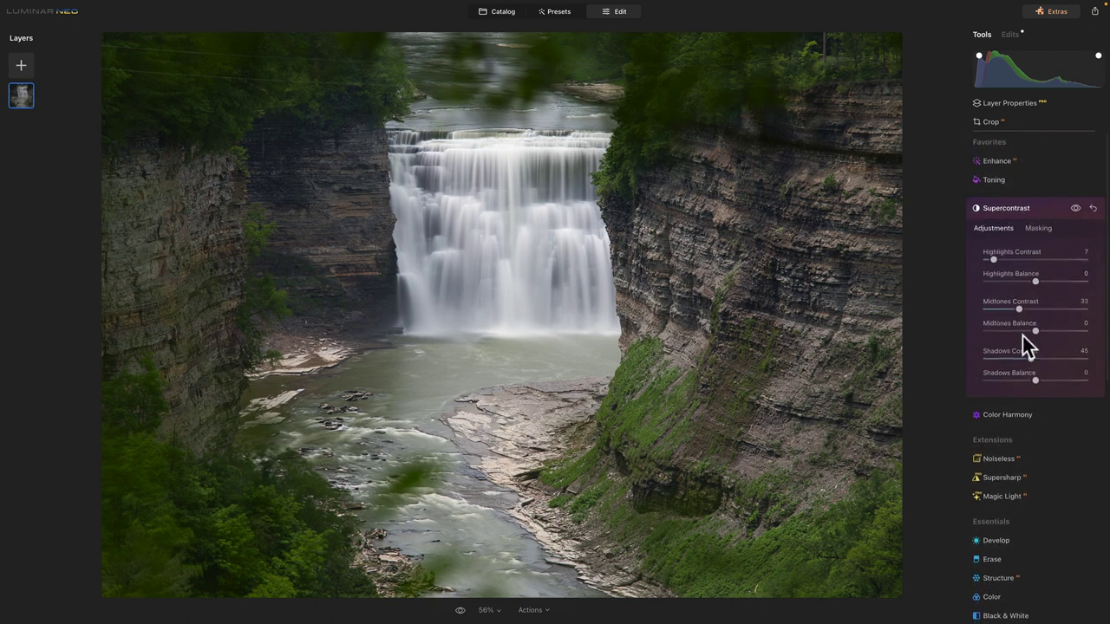
left_click(1076, 209)
left_click(1048, 205)
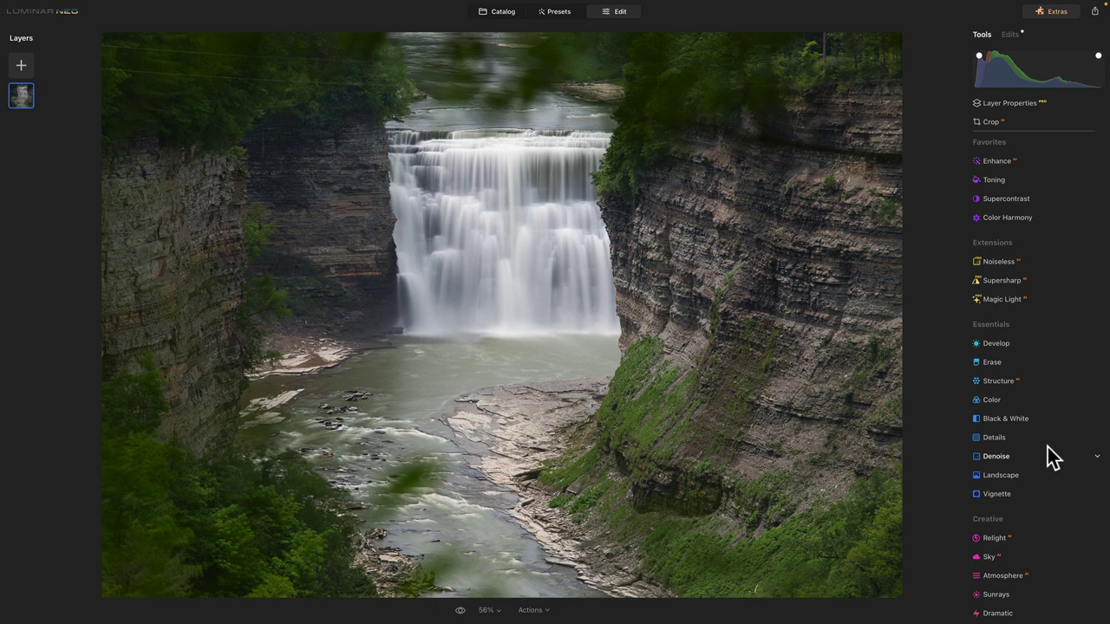
Step: Expand Develop's Light sliders, showing Exposure 0.00 and Blacks and Whites at 0
left_click(996, 438)
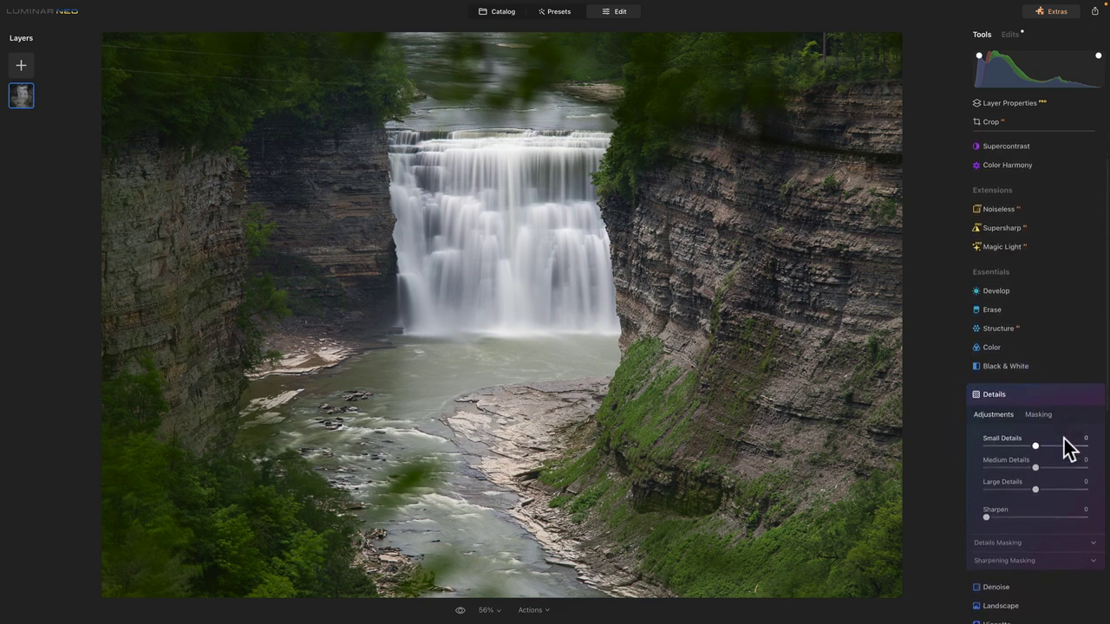
left_click(1035, 390)
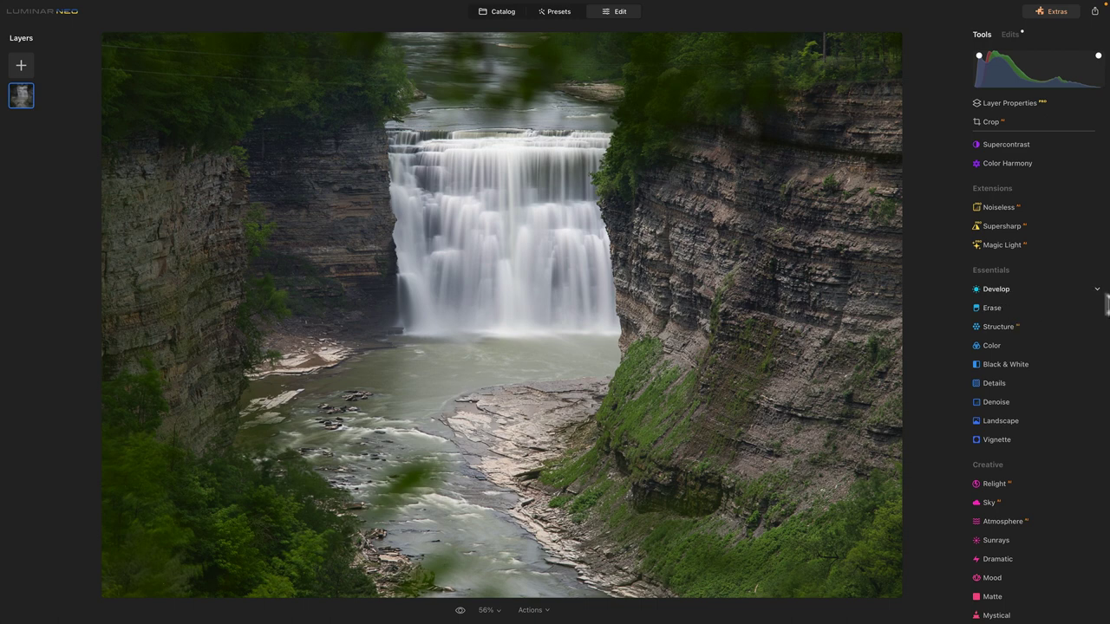
left_click(1021, 295)
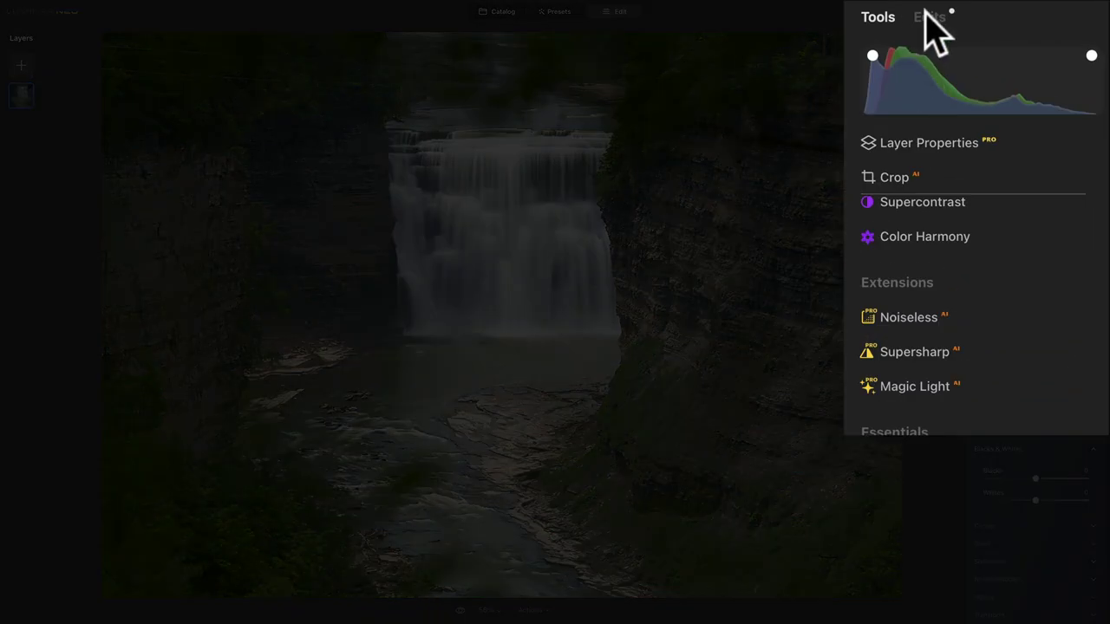
Step: Open the RAW Develop edit from the Edits list and keep the Luminar Default camera profile
left_click(982, 13)
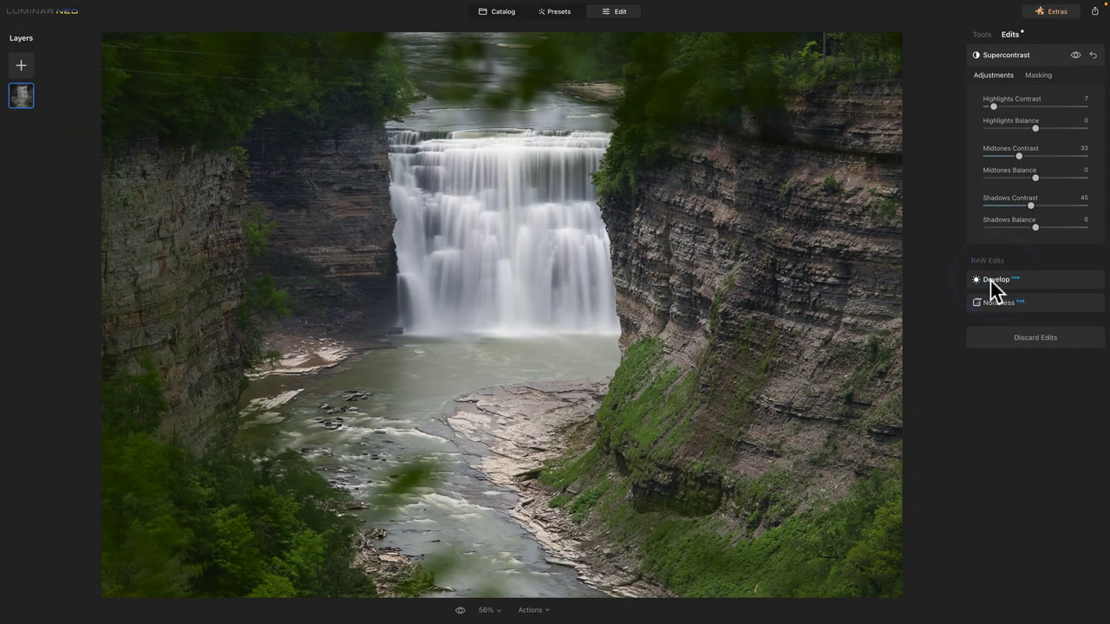
left_click(991, 281)
left_click(1048, 280)
left_click(982, 279)
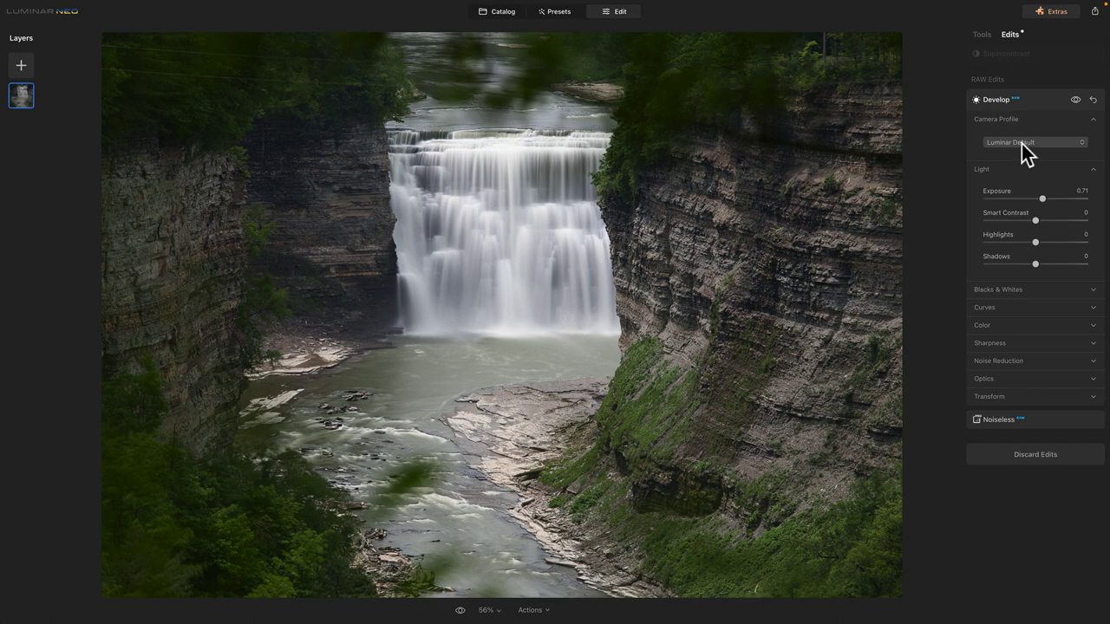
left_click(1084, 148)
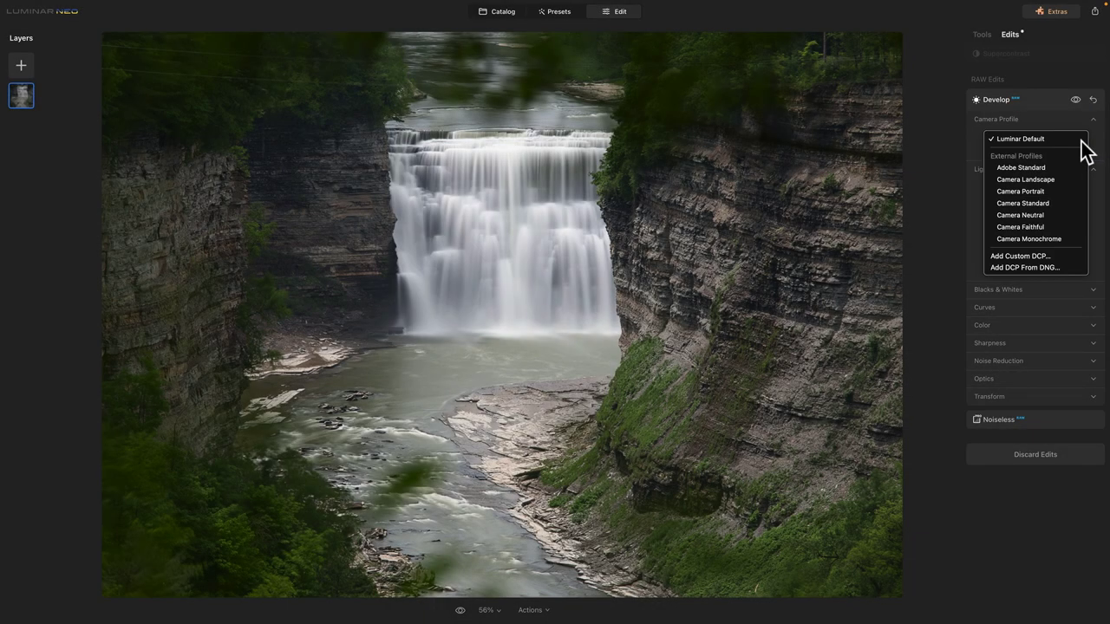
left_click(1082, 141)
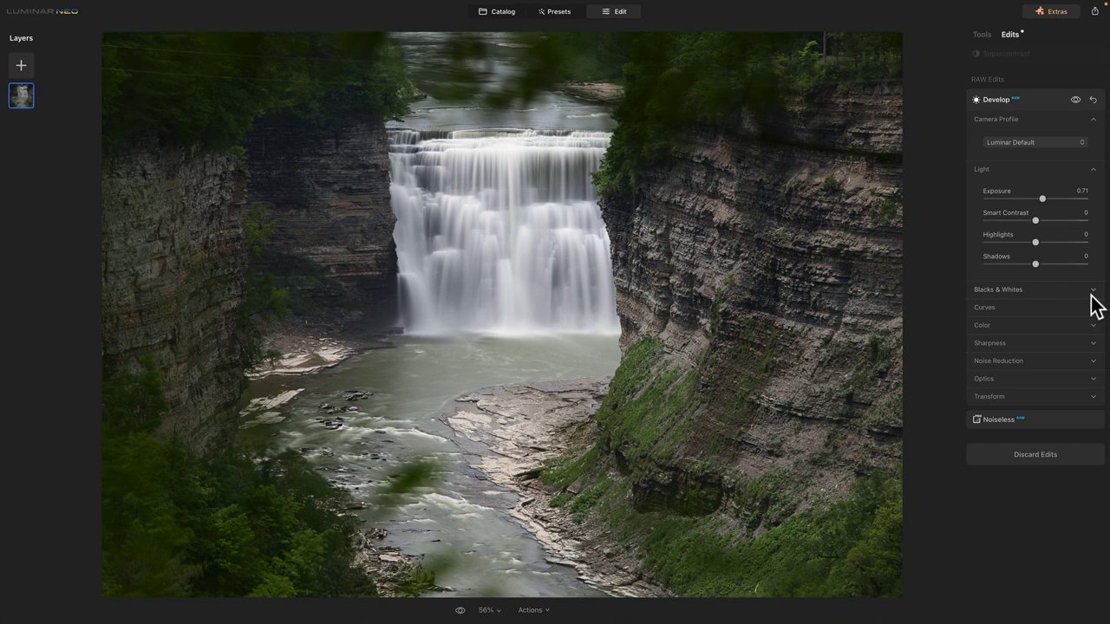
Step: Turn on Auto Distortion Corrections and Auto Fix Chromatic Aberrations under Optics
left_click(1089, 379)
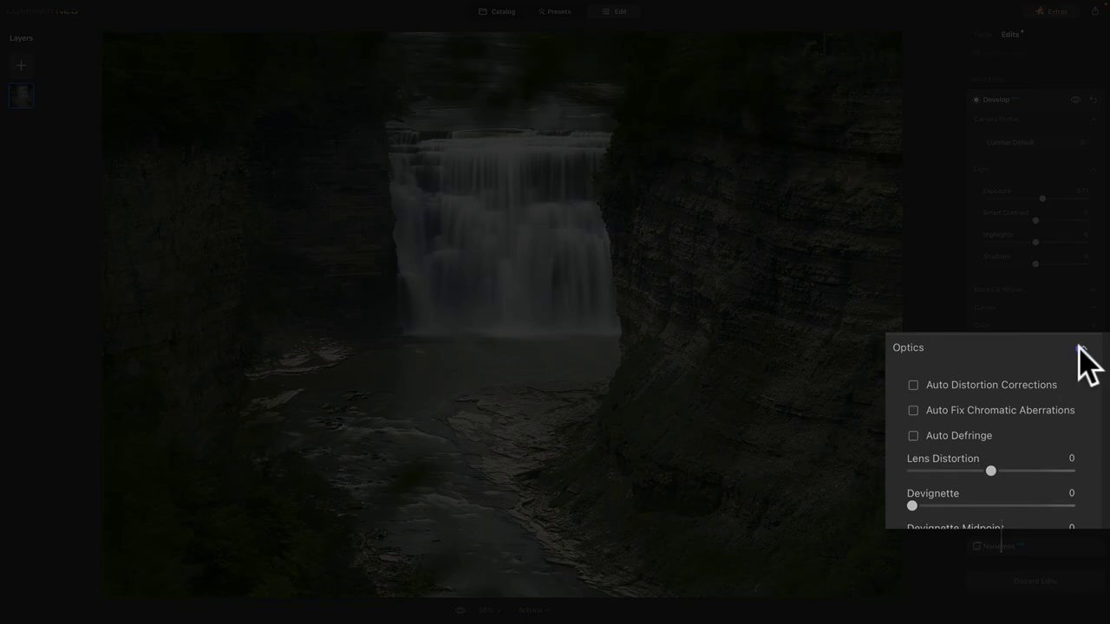
left_click(913, 385)
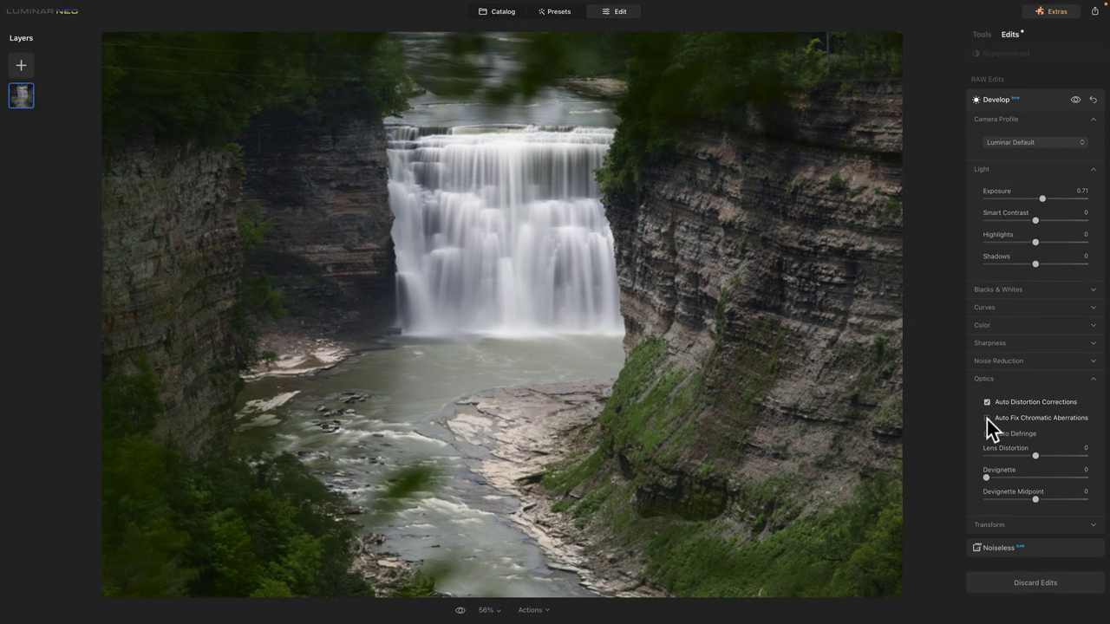
left_click(986, 419)
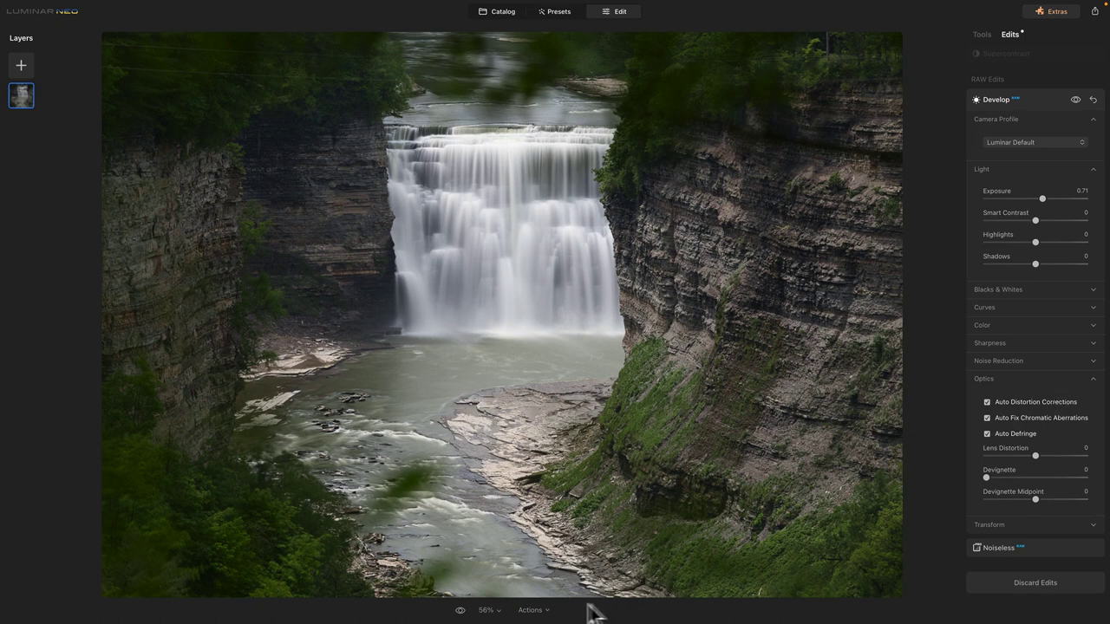
Step: Compare the edited photo with the original, collapse Optics, and show Supercontrast's settings
left_click(460, 610)
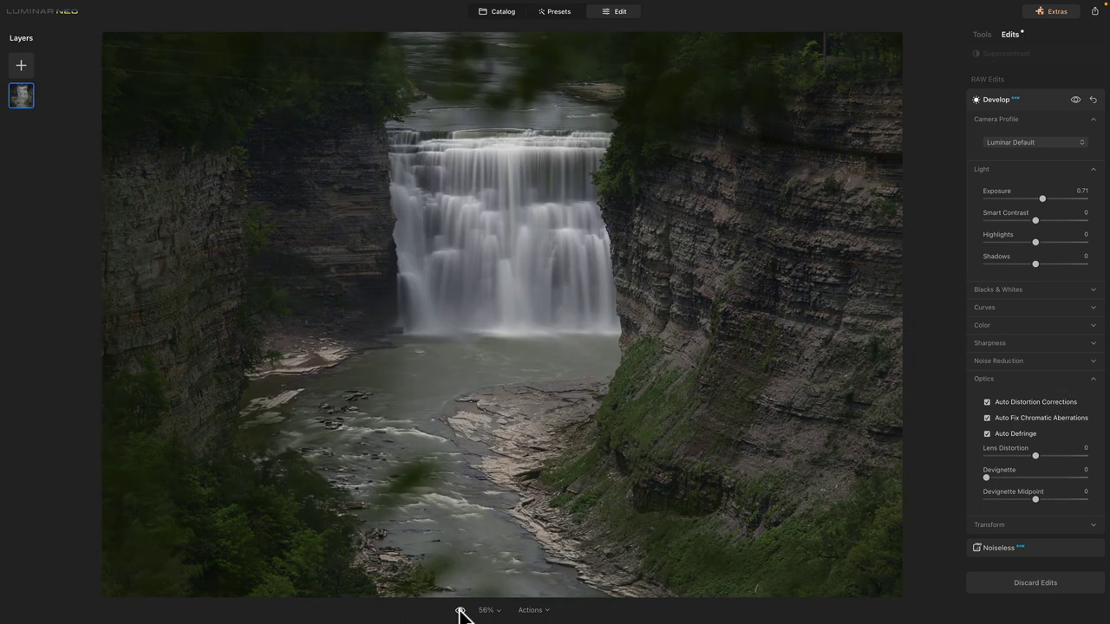
left_click(460, 610)
left_click(460, 611)
left_click(459, 611)
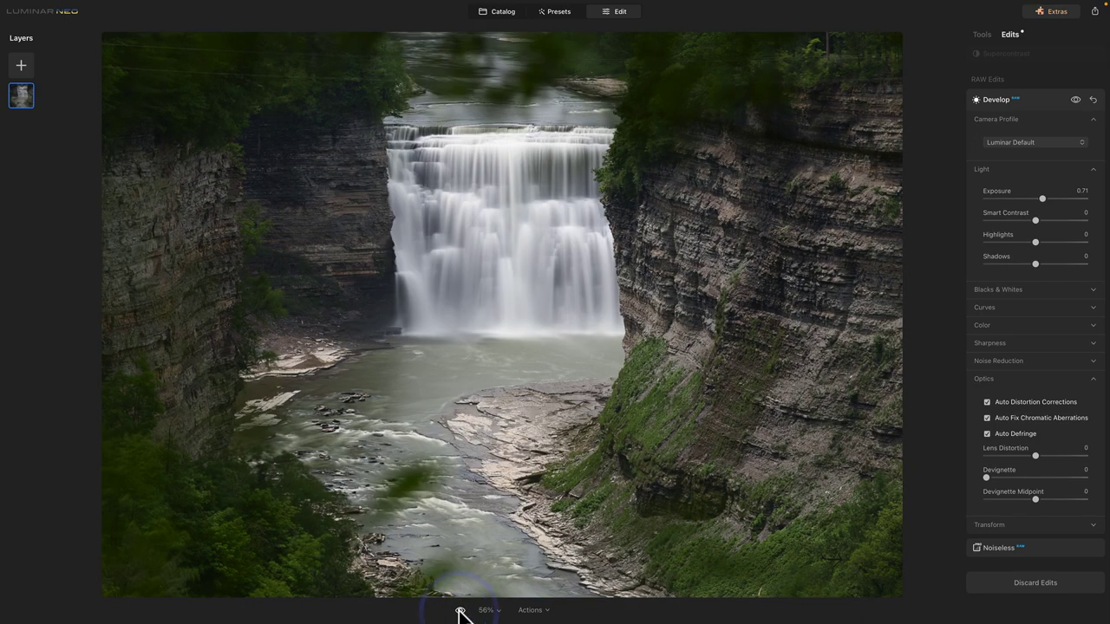
left_click(460, 611)
left_click(459, 610)
left_click(998, 381)
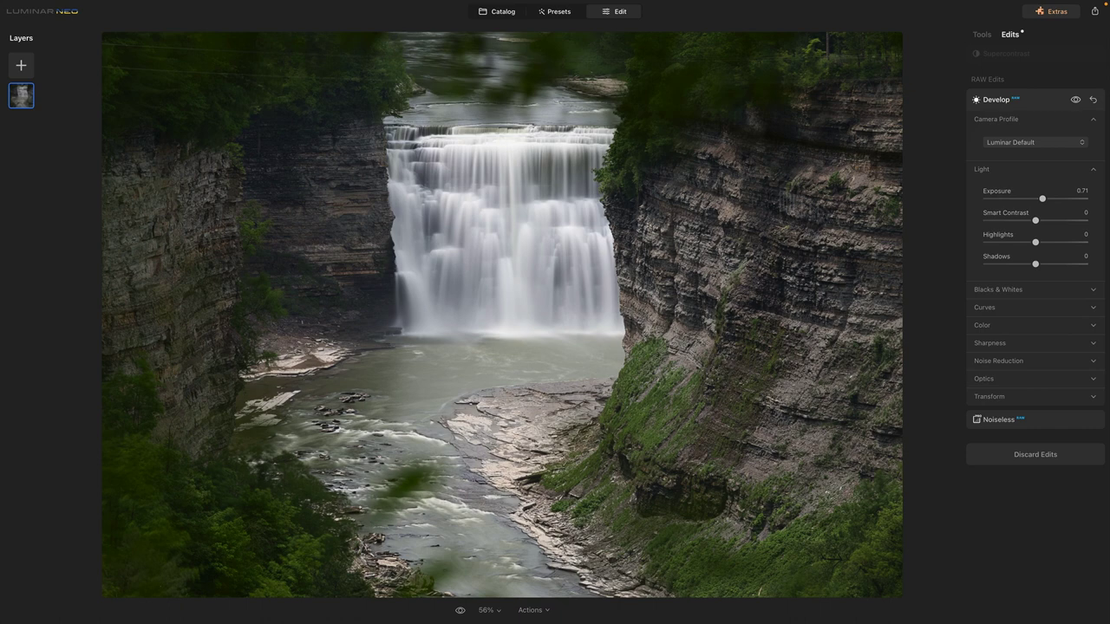
left_click(1034, 97)
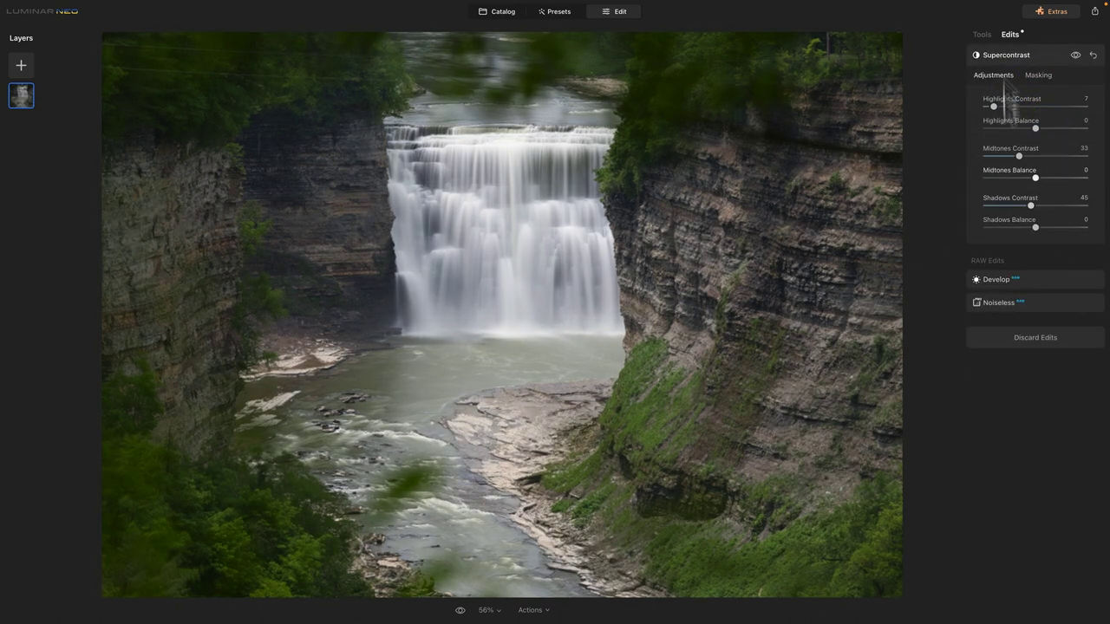
Step: Raise Vibrance to 15 in the Color tool, leaving Saturation at 0
left_click(978, 34)
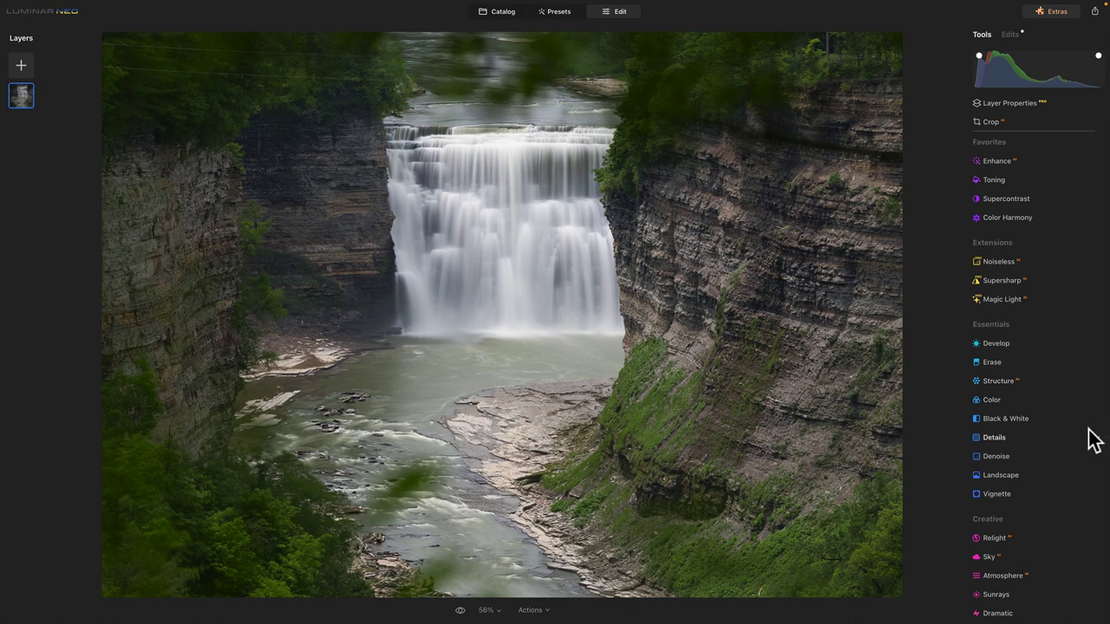
left_click(998, 403)
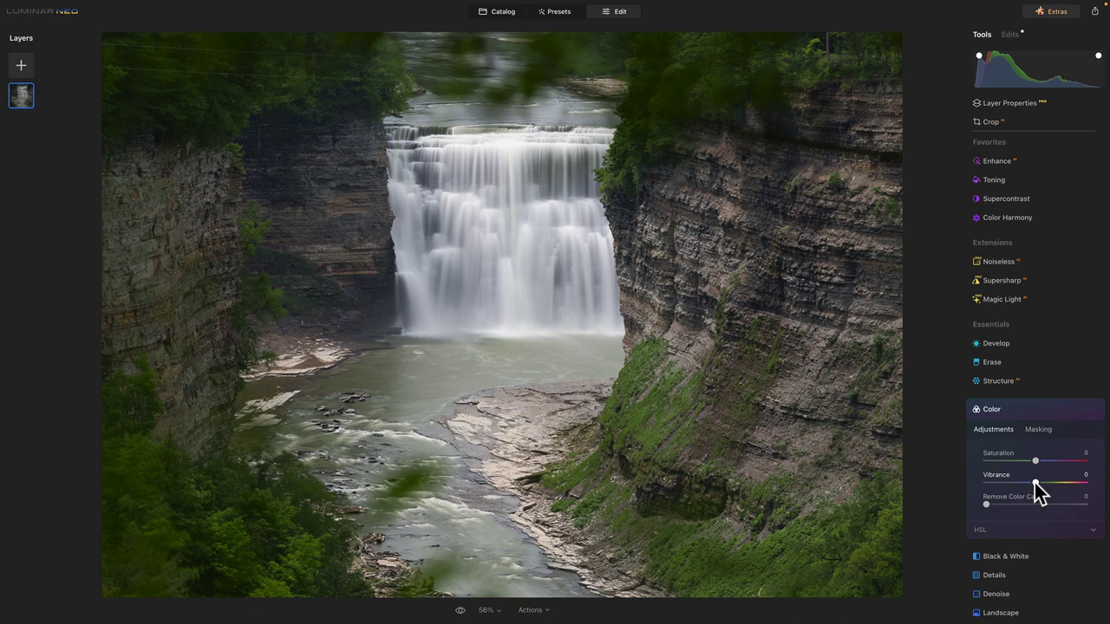
left_click(1024, 414)
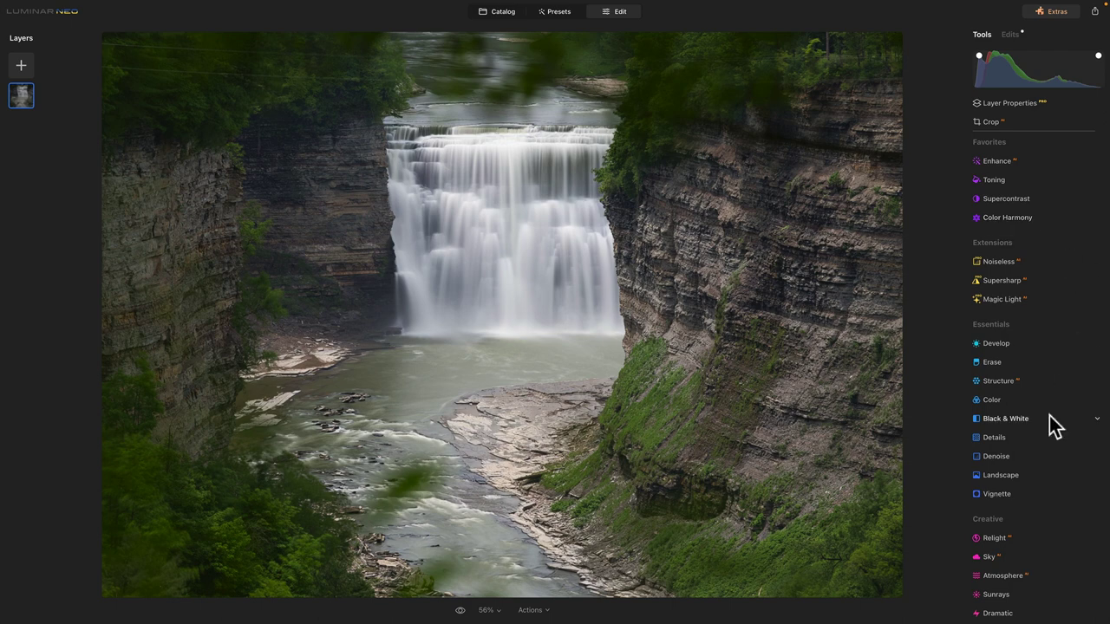
left_click(992, 401)
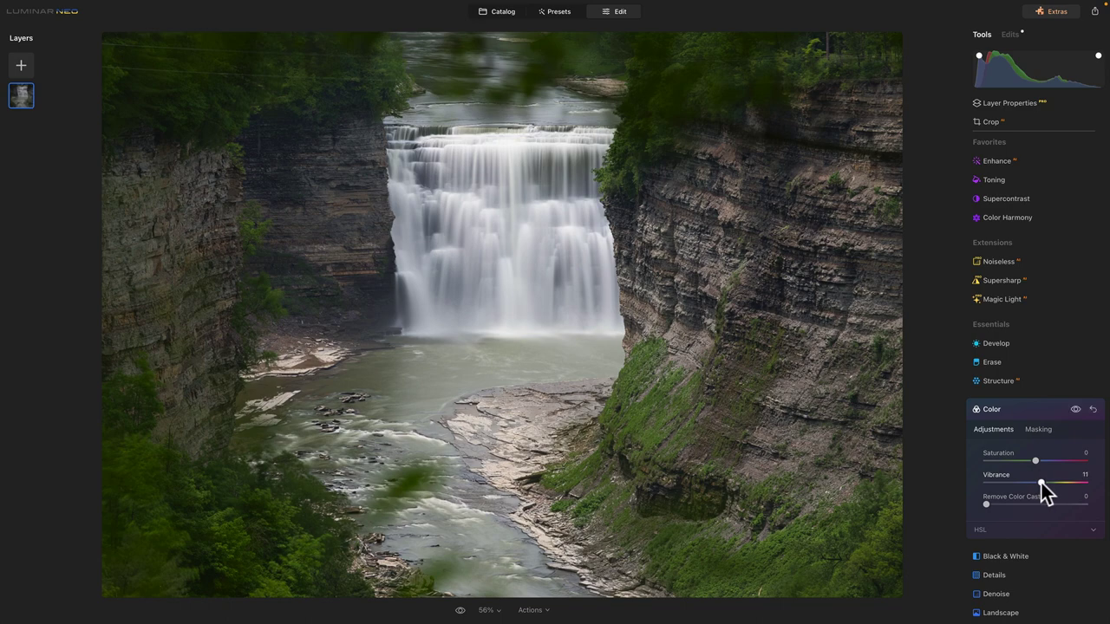
left_click_drag(1039, 483, 1005, 496)
left_click_drag(1059, 468, 1033, 466)
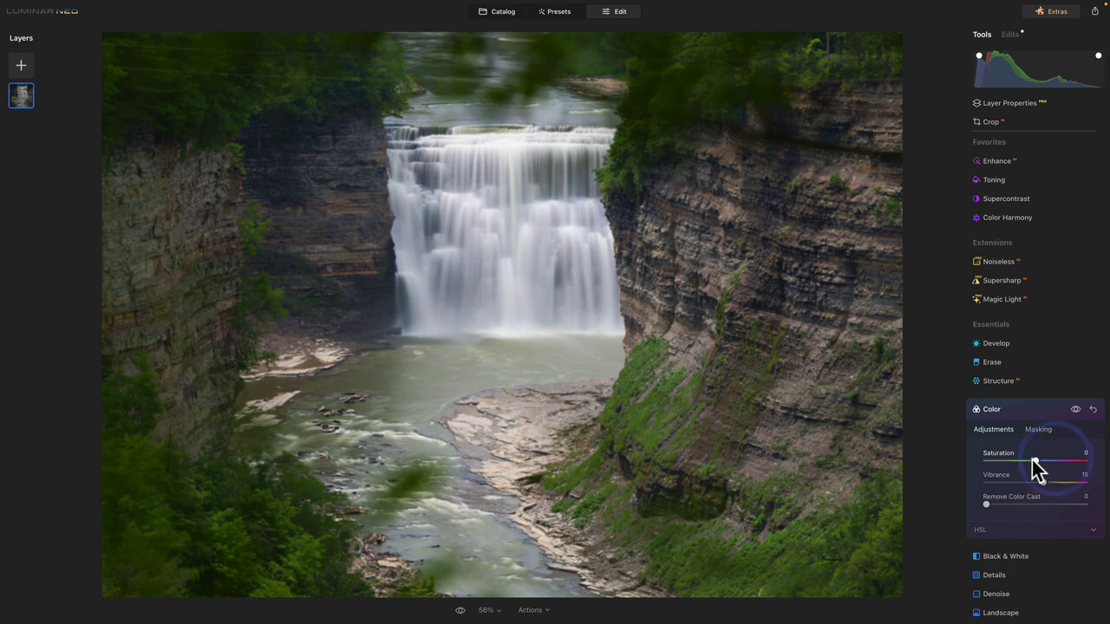
left_click(1036, 409)
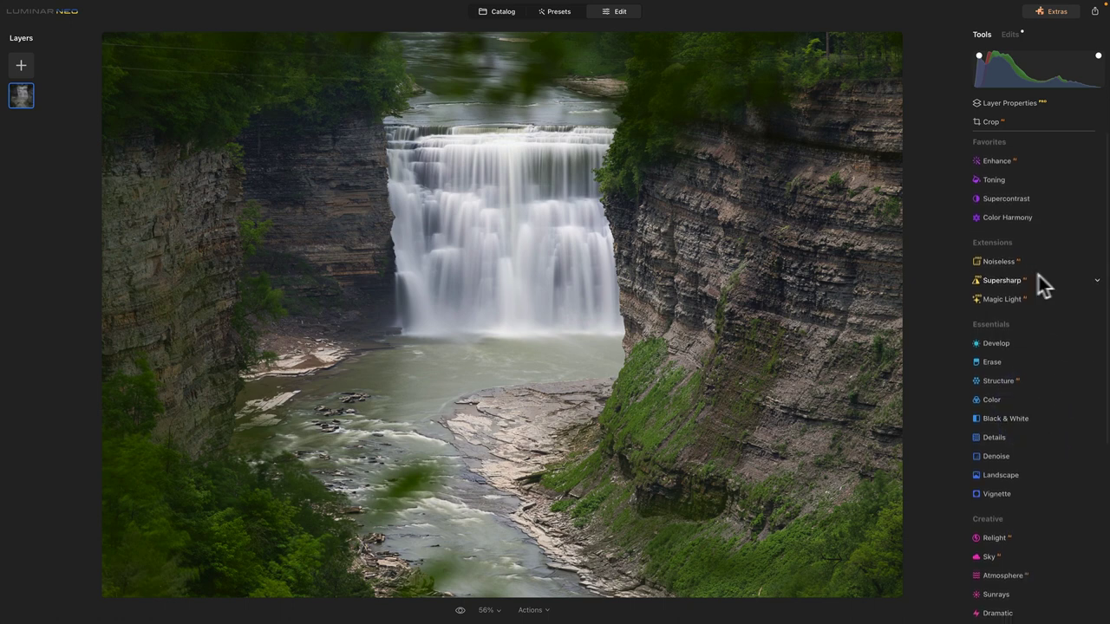
Step: Review the applied Supercontrast and Color edits, then expand Develop's Light sliders
left_click(999, 199)
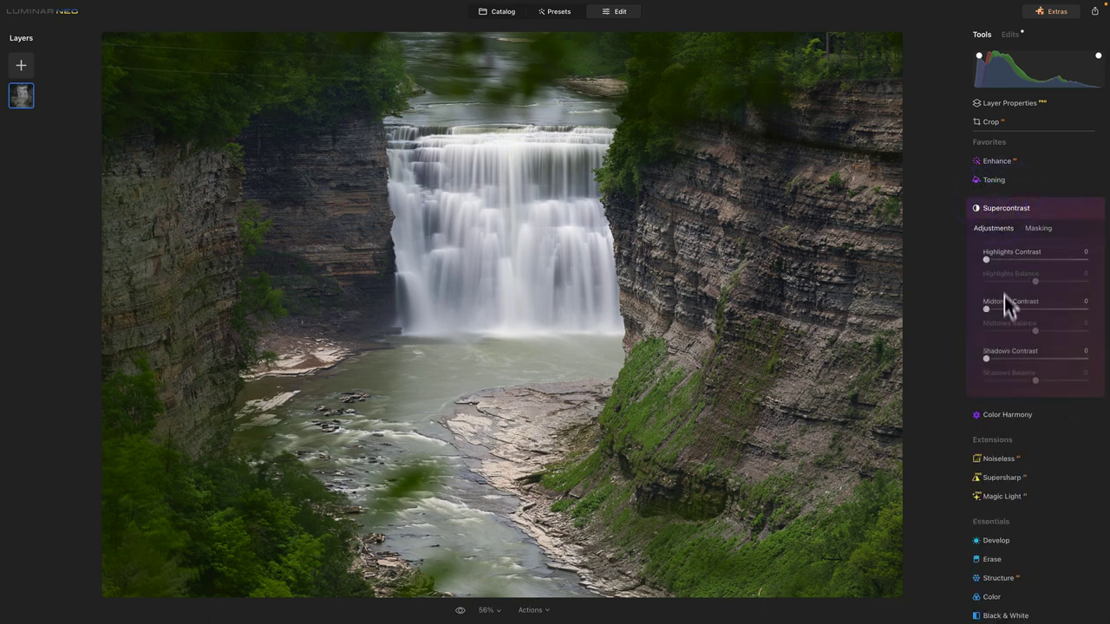
left_click(1021, 205)
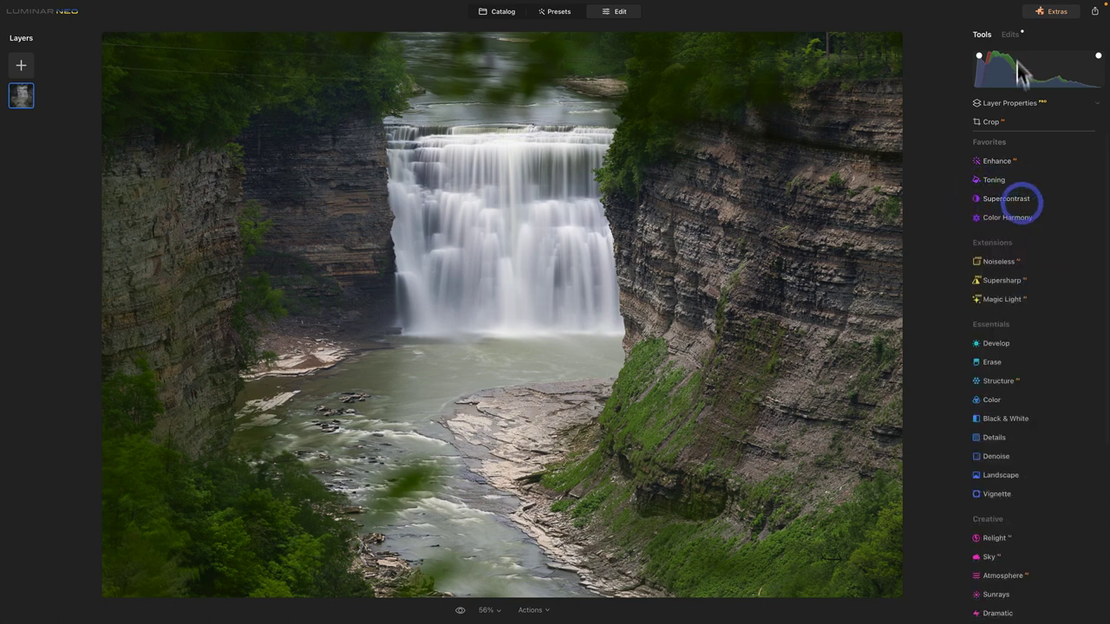
left_click(1012, 34)
left_click(1012, 44)
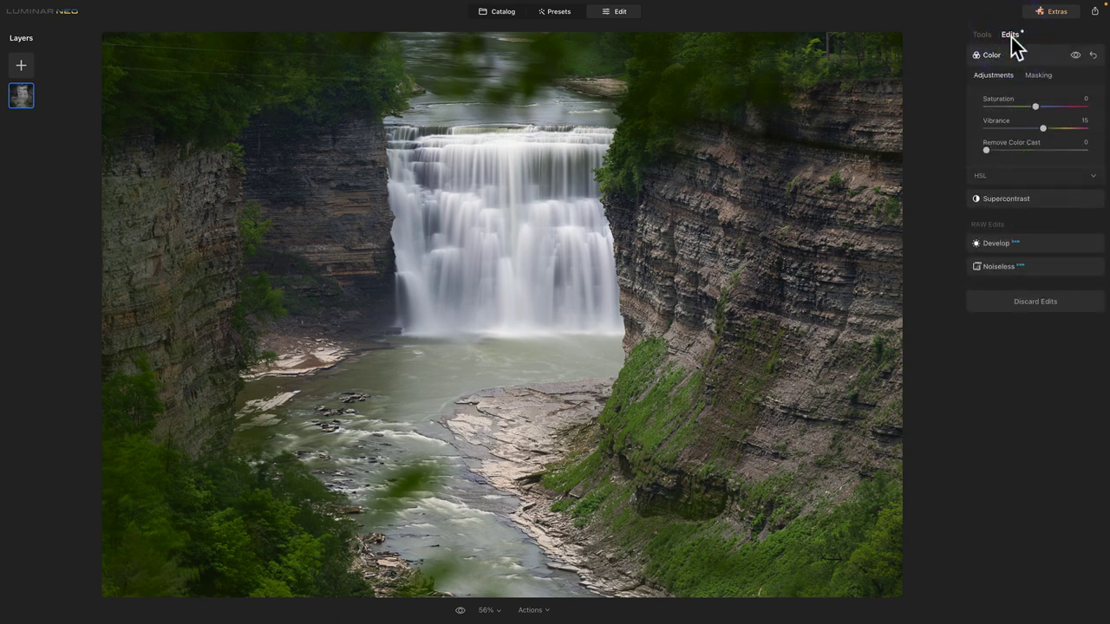
left_click(1009, 201)
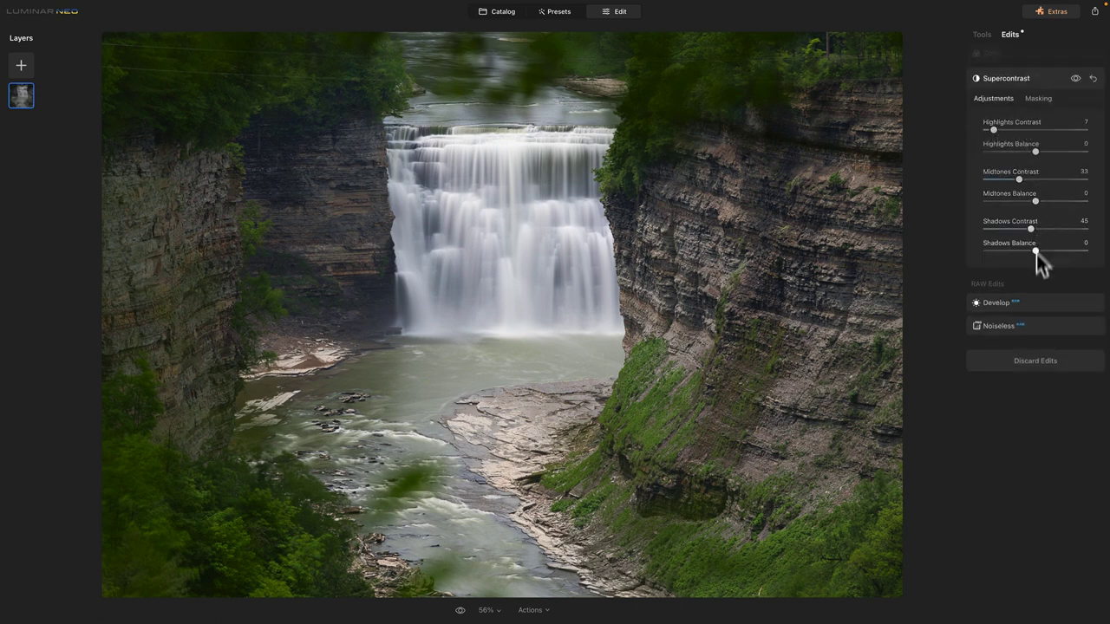
left_click(1005, 76)
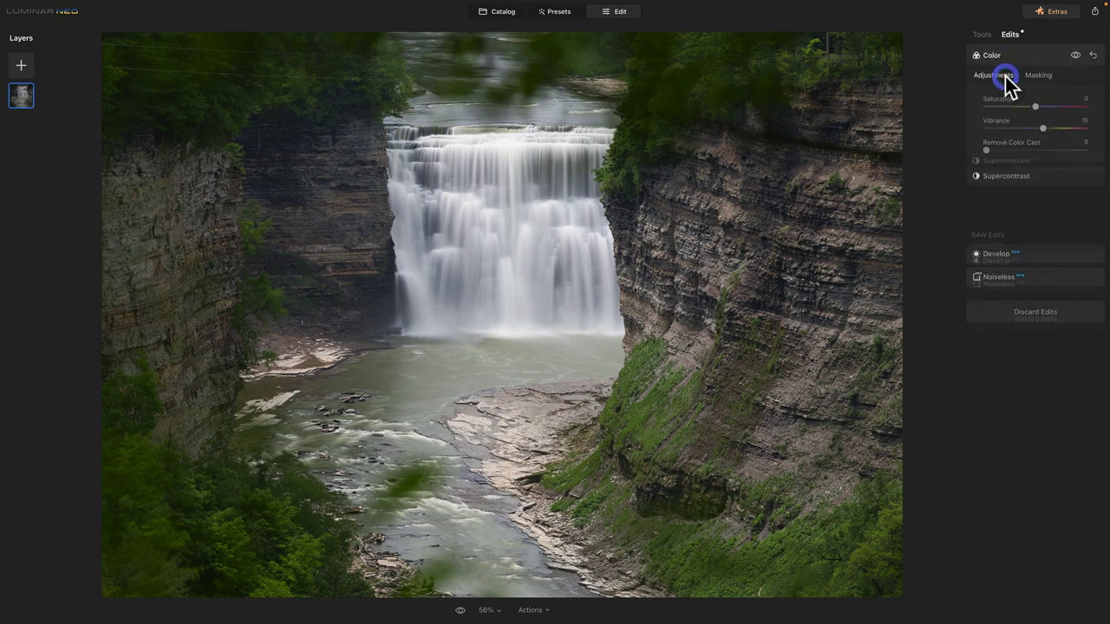
left_click(981, 36)
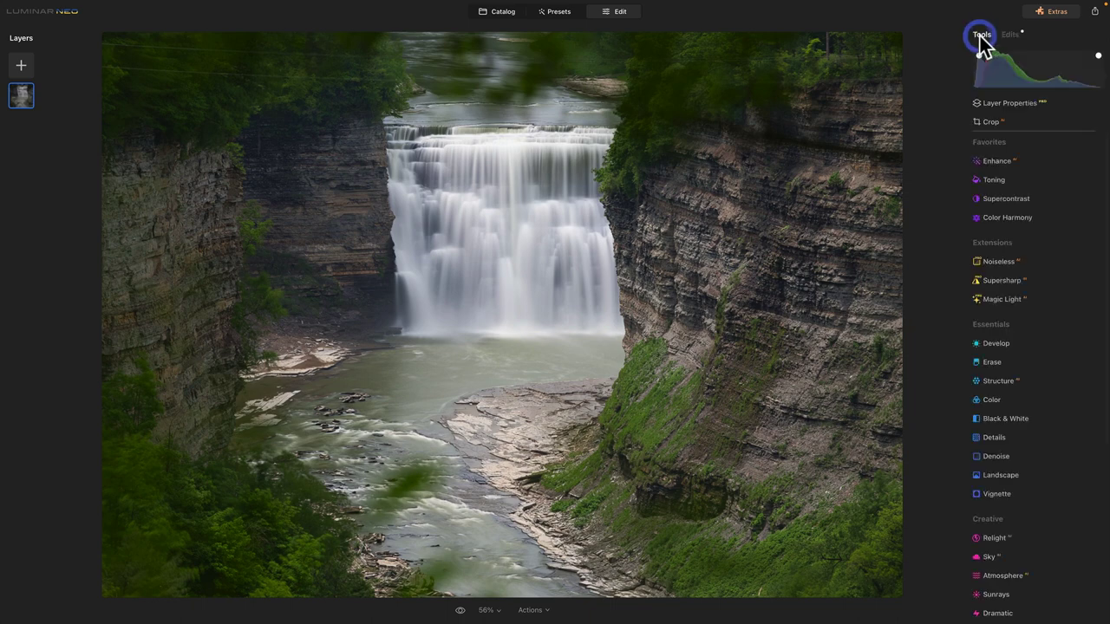
left_click(994, 345)
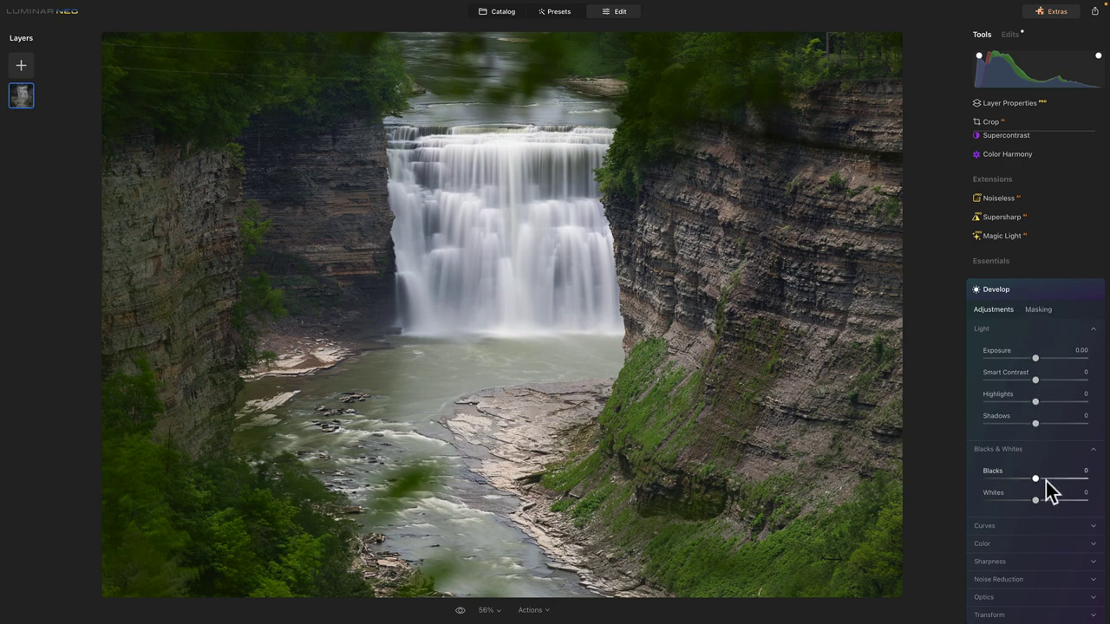
Step: Add control points to the Develop tone curve, including one on the upper curve
scroll(1045, 483, "down", 3)
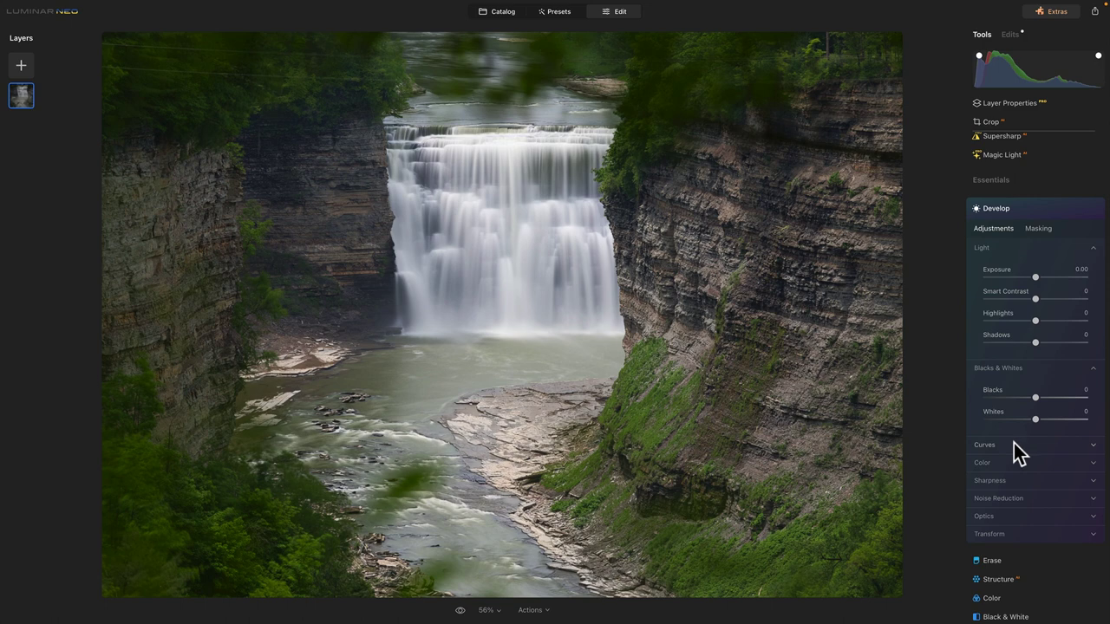
left_click(1019, 446)
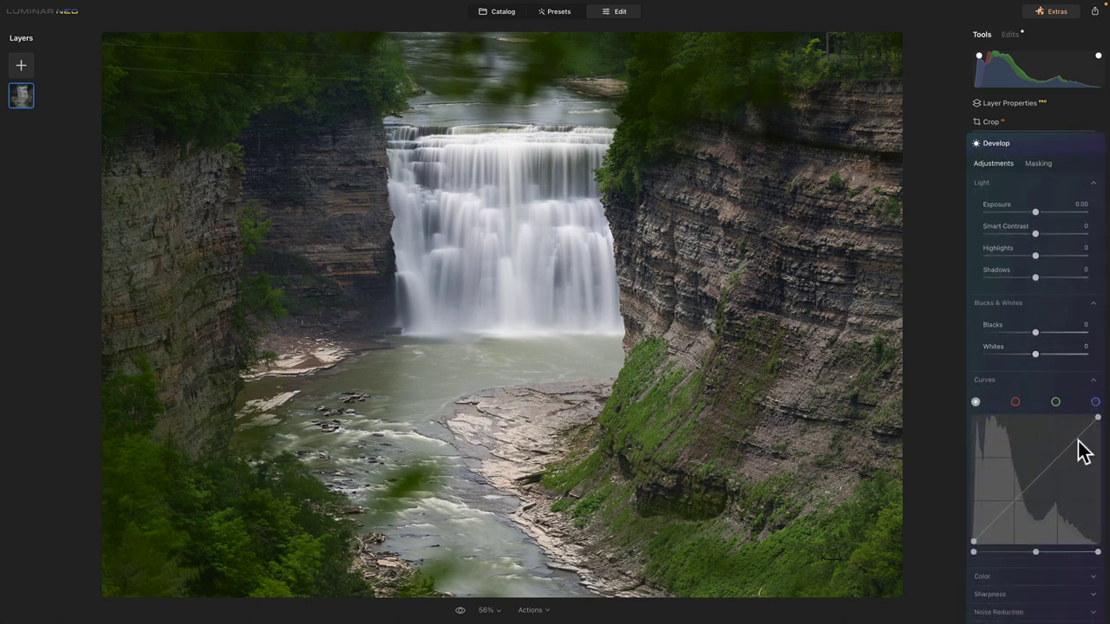
left_click_drag(1037, 552, 1045, 552)
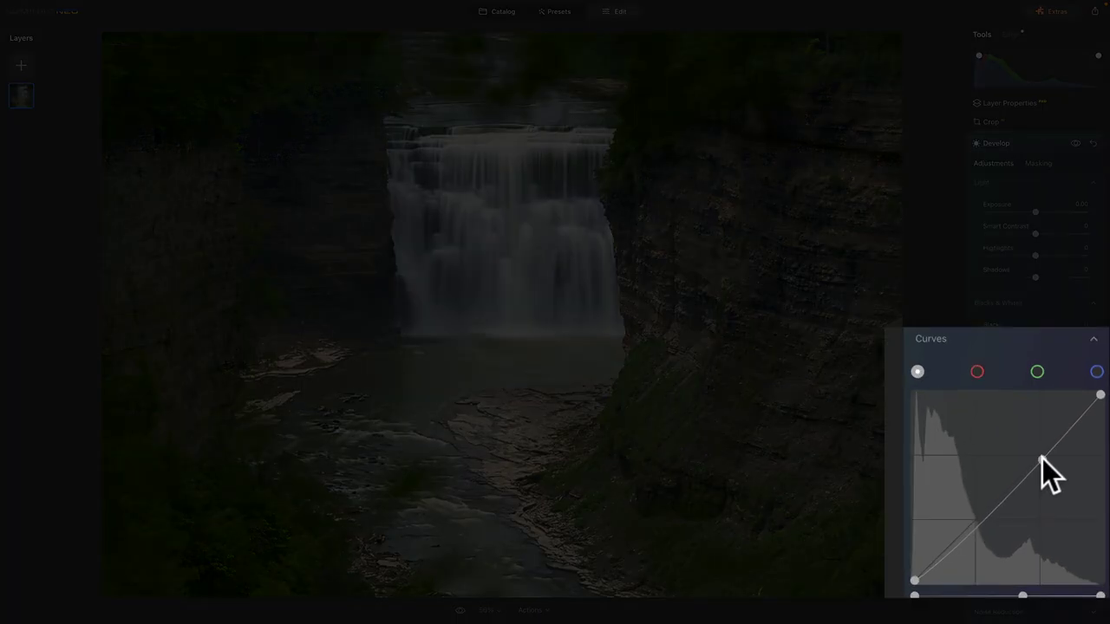
left_click_drag(1043, 459, 1041, 449)
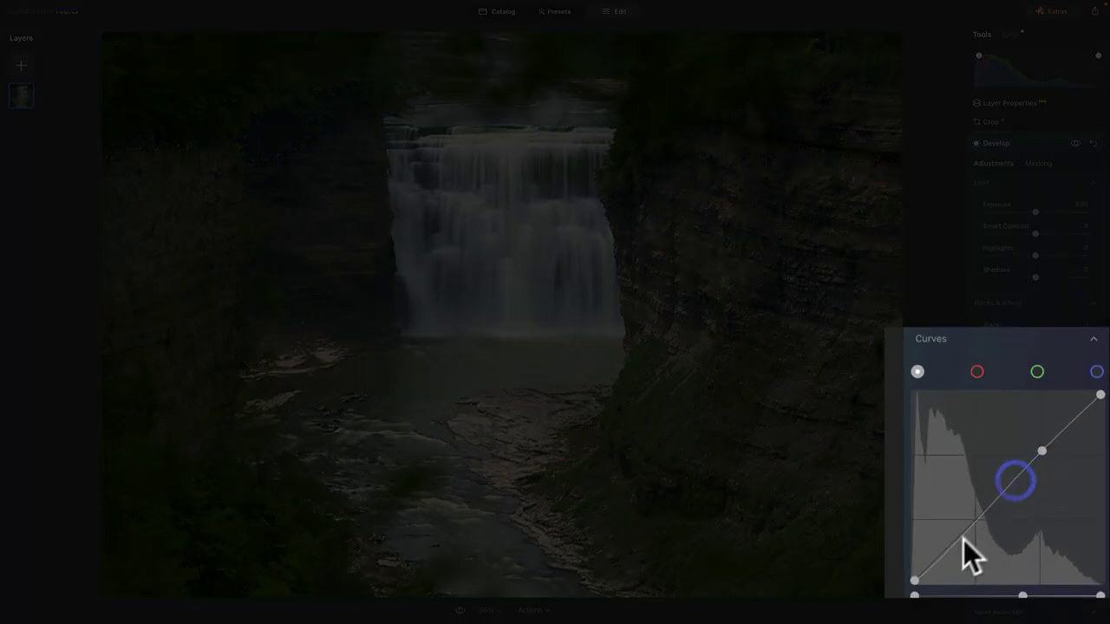
left_click_drag(977, 520, 973, 524)
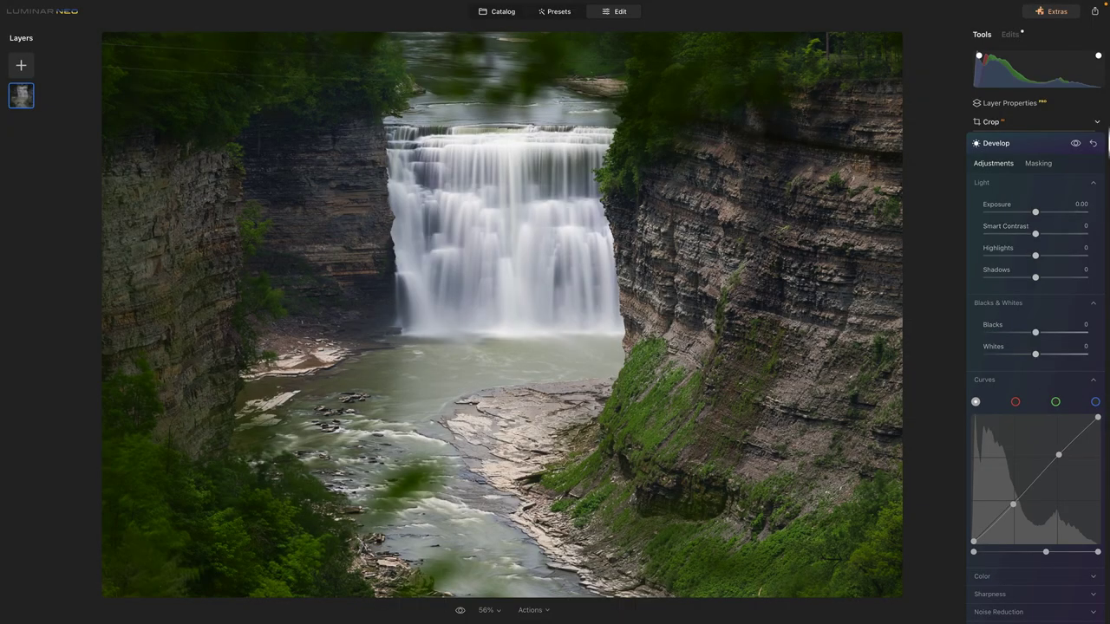
left_click(1064, 448)
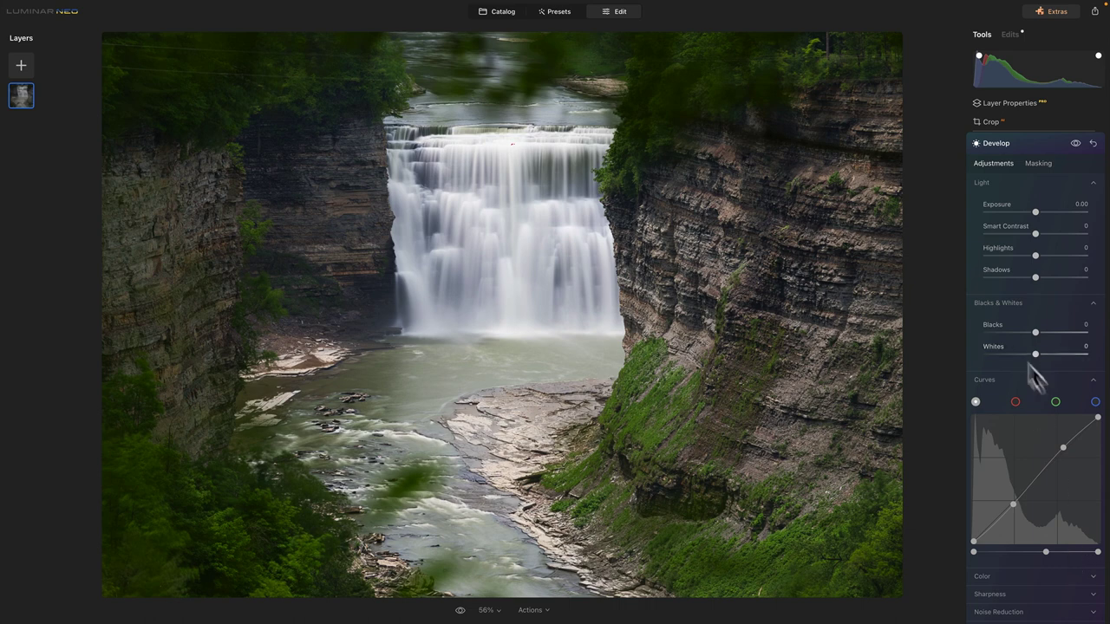
Step: Toggle Develop off and on to compare with the unedited photo
left_click(1075, 144)
left_click(1075, 144)
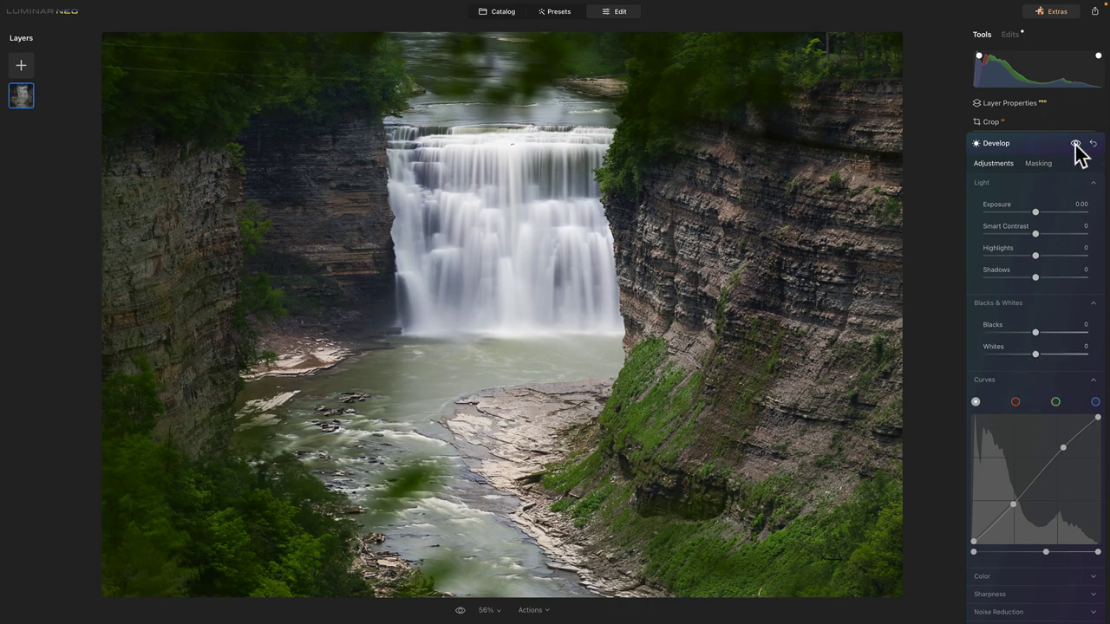
left_click(1075, 144)
left_click(1075, 144)
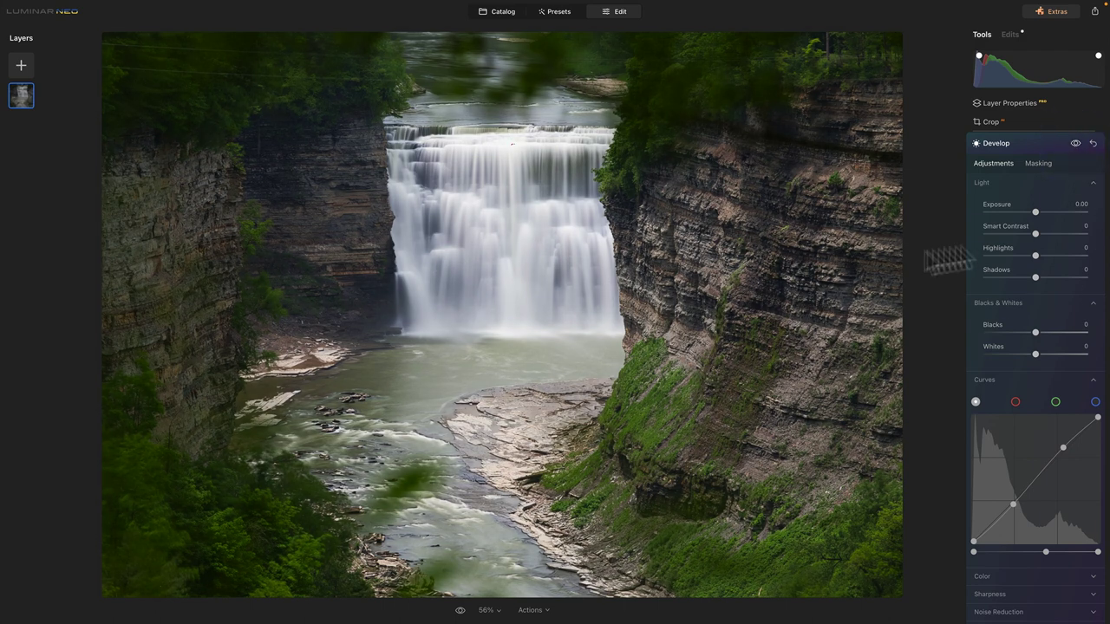
left_click(1044, 381)
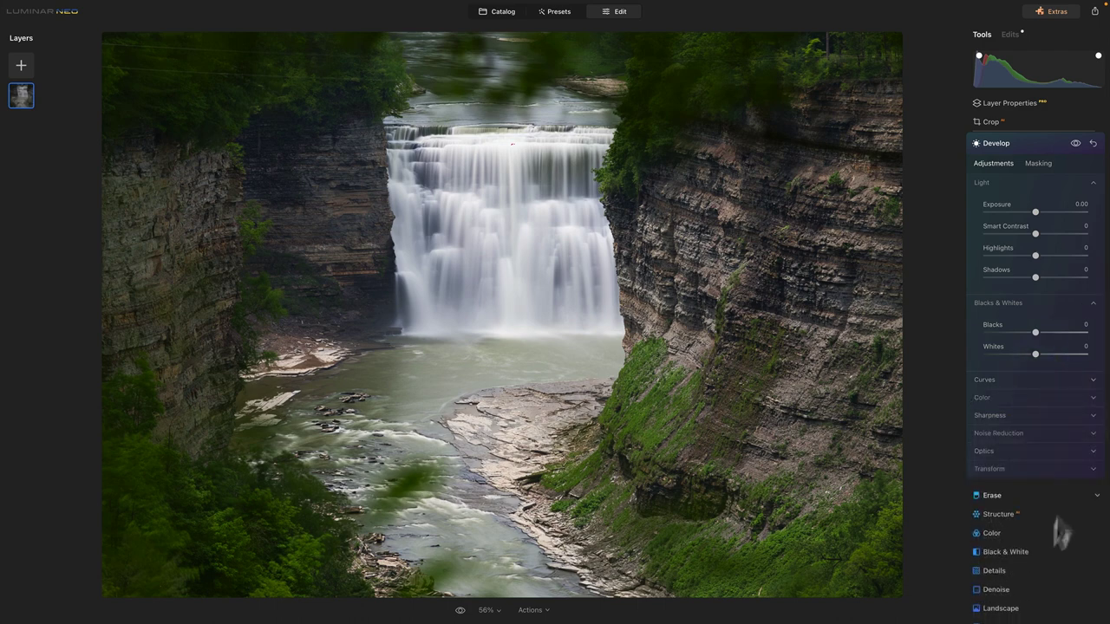
scroll(1043, 555, "down", 2)
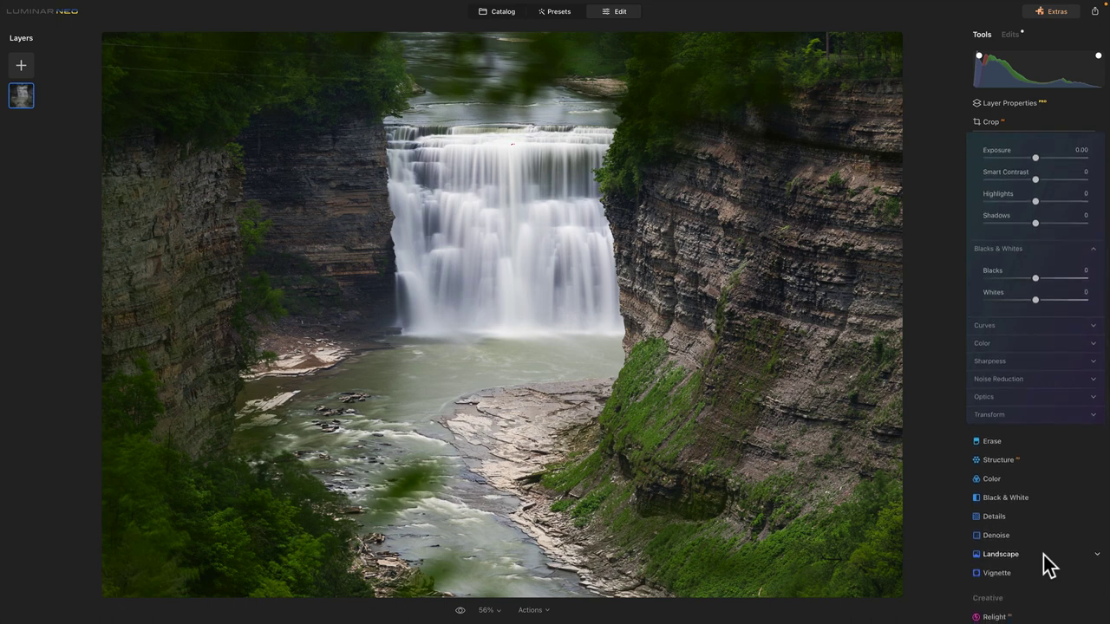
scroll(1043, 555, "down", 3)
scroll(1043, 555, "down", 1)
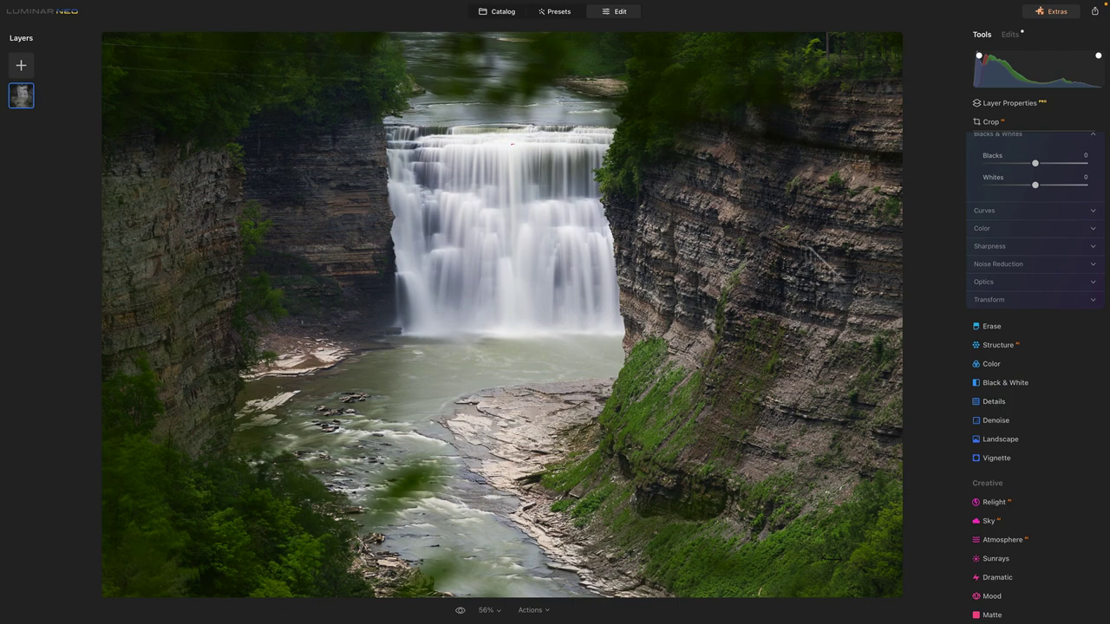
scroll(513, 319, "up", 5)
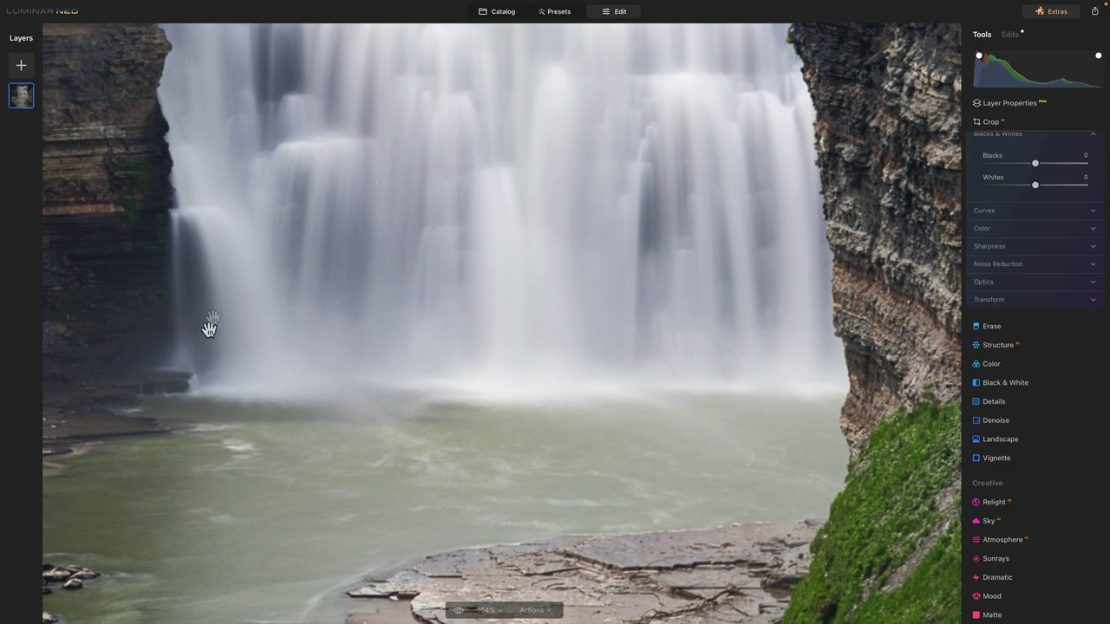
left_click_drag(240, 399, 406, 141)
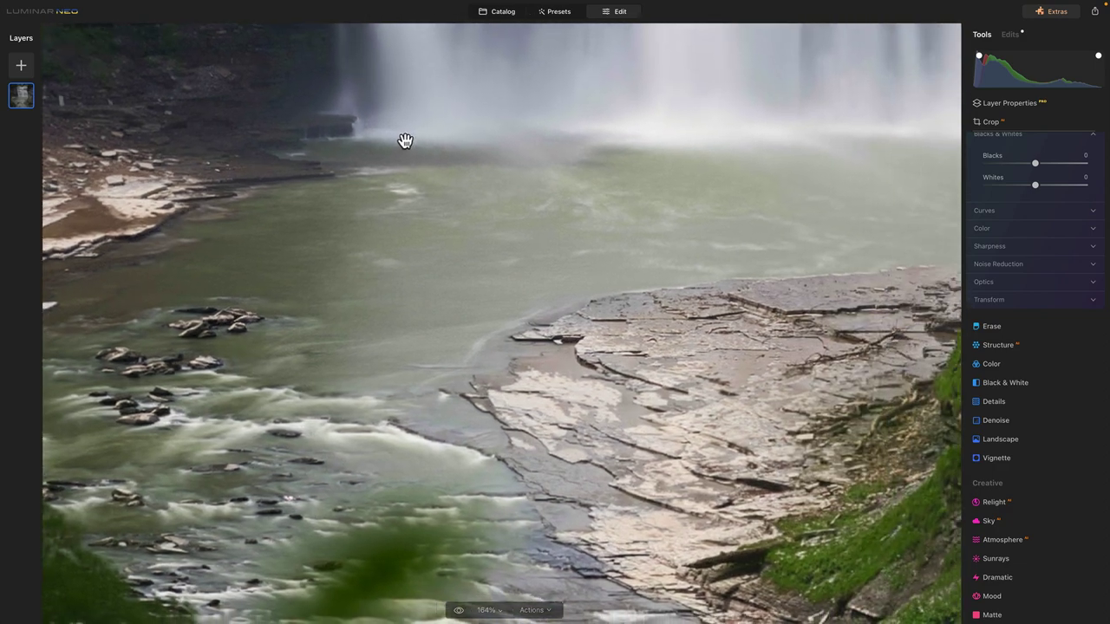
left_click(463, 349)
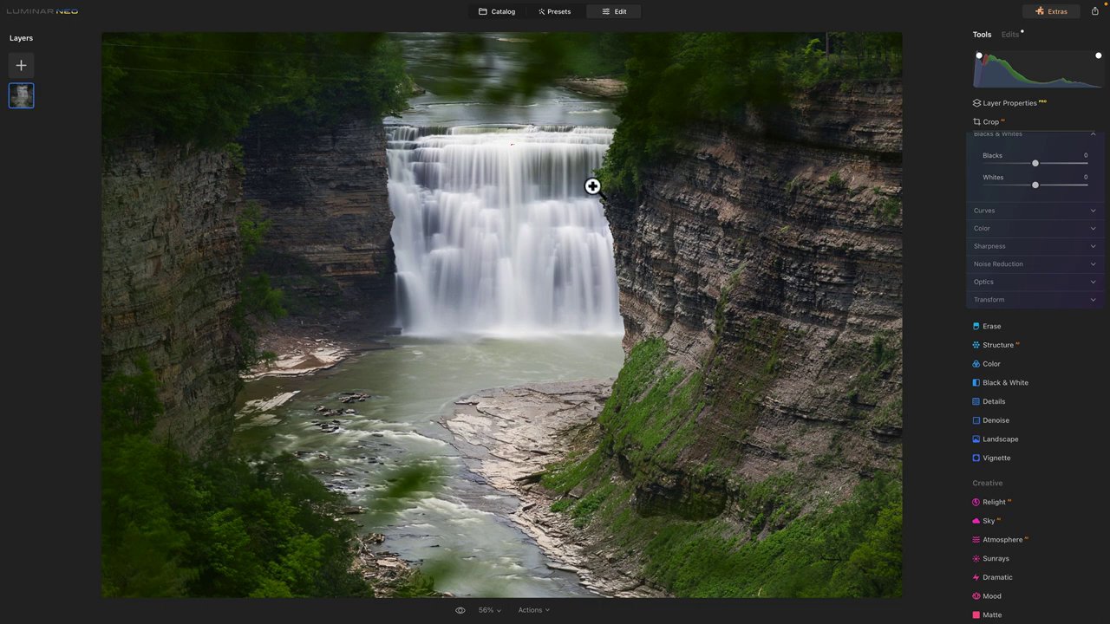
scroll(1011, 317, "up", 3)
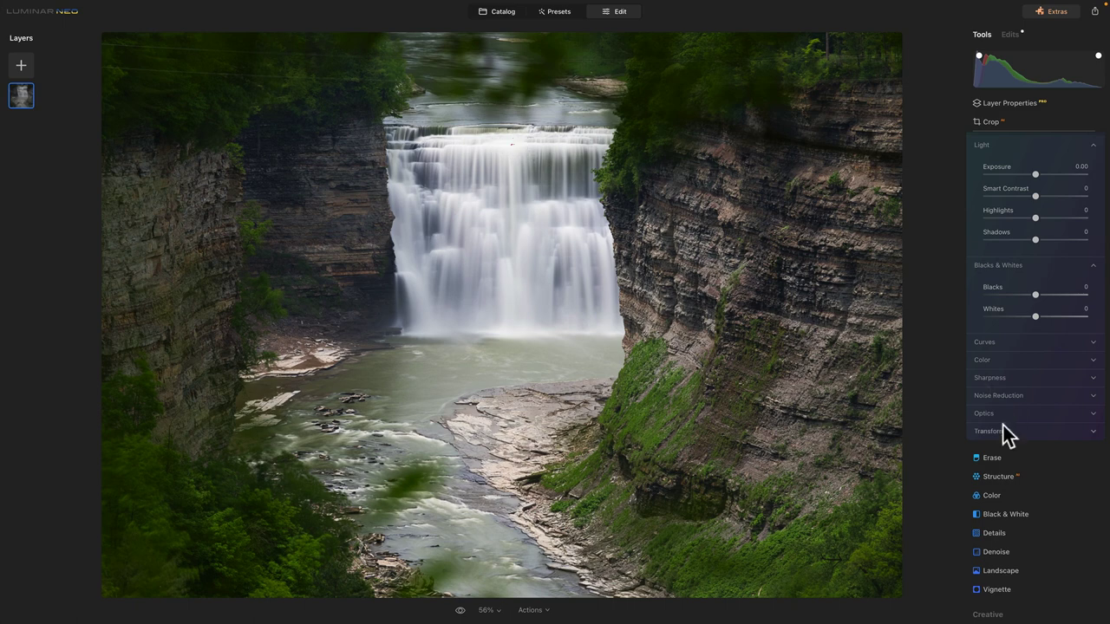
scroll(1003, 433, "up", 6)
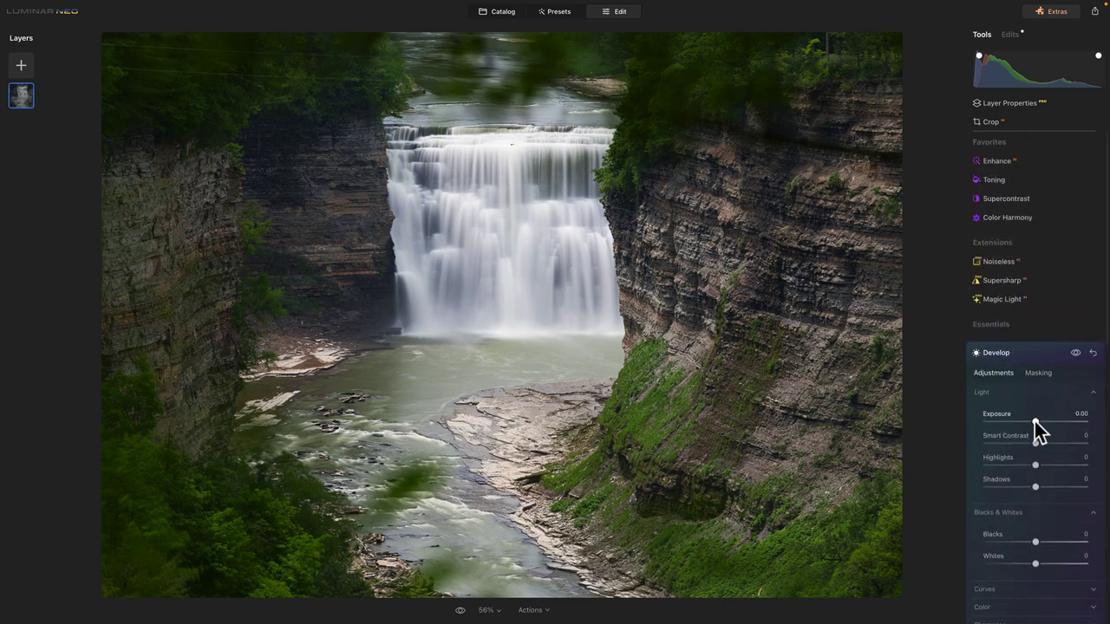
left_click_drag(1034, 421, 1033, 422)
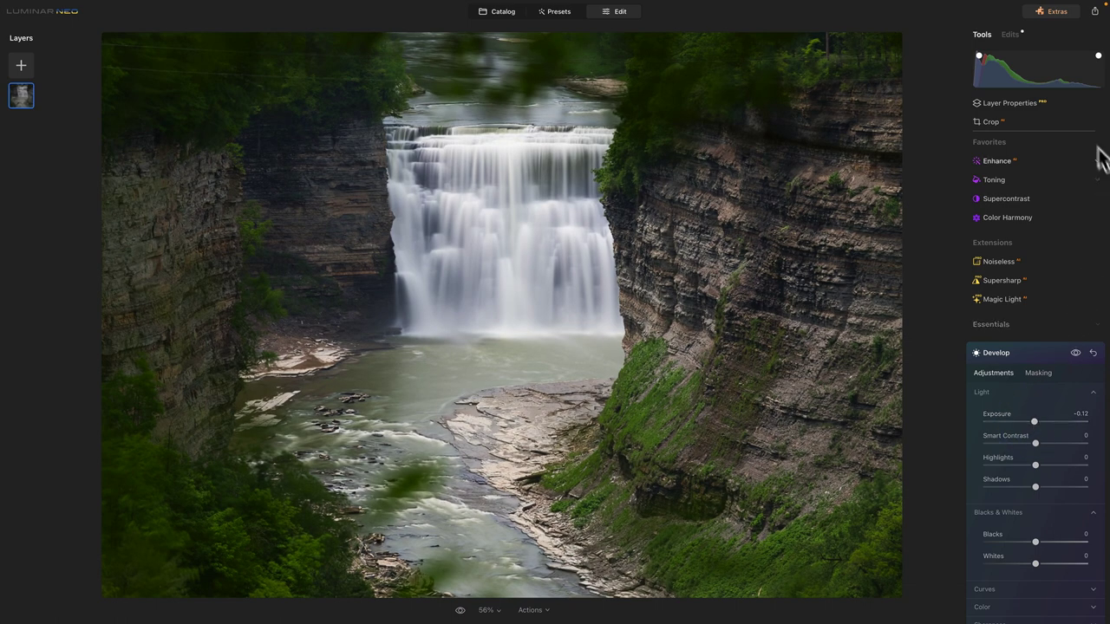
key("j")
left_click(1022, 351)
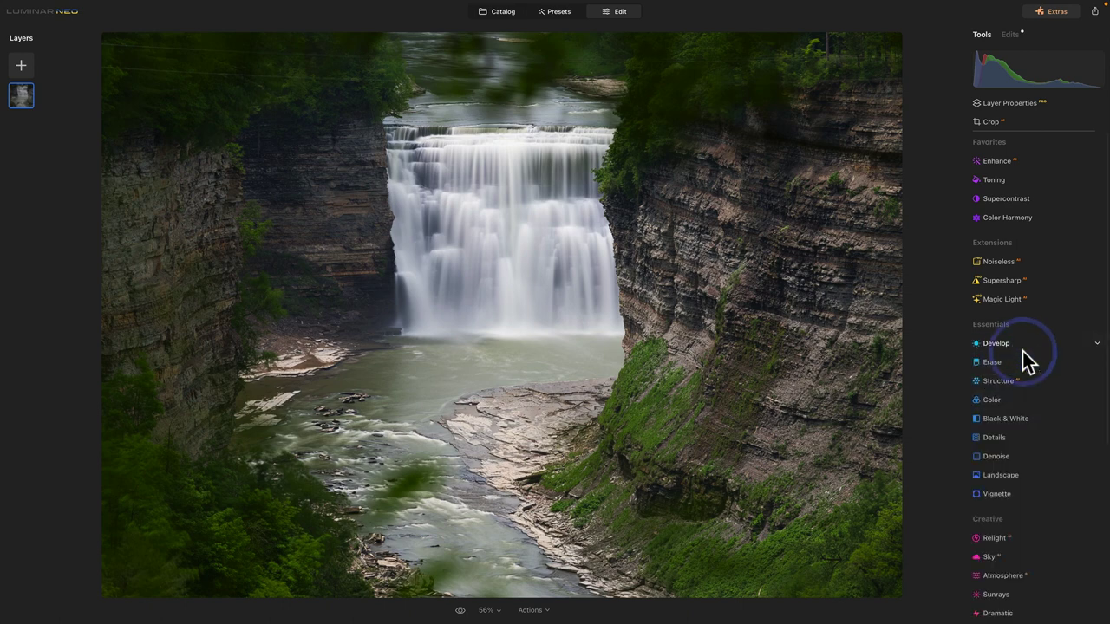
left_click(1015, 401)
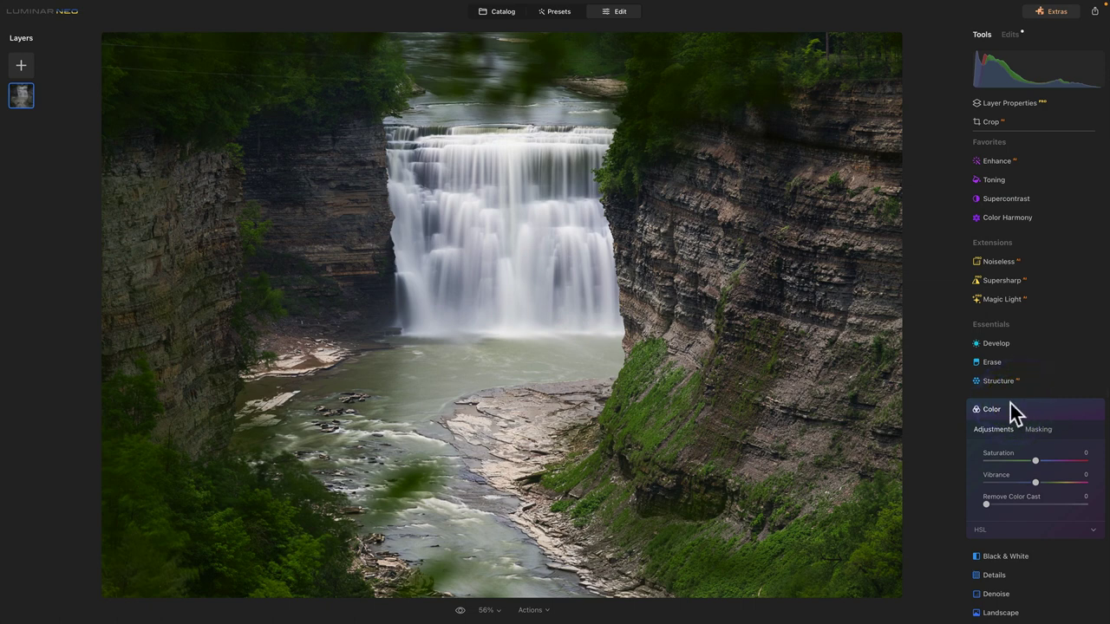
left_click(1010, 404)
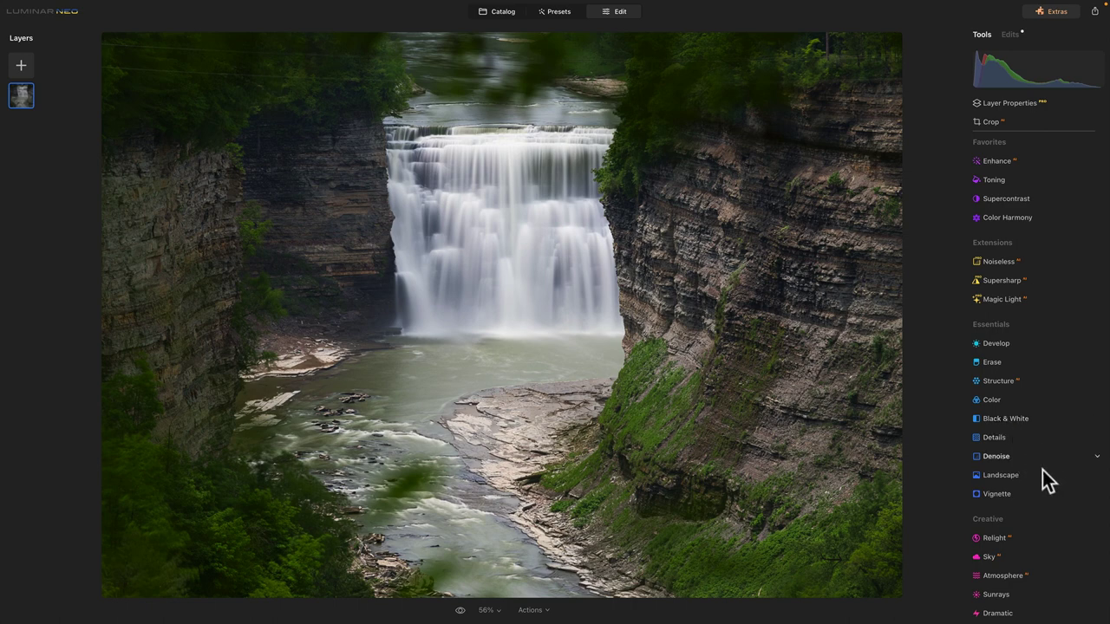
left_click(991, 346)
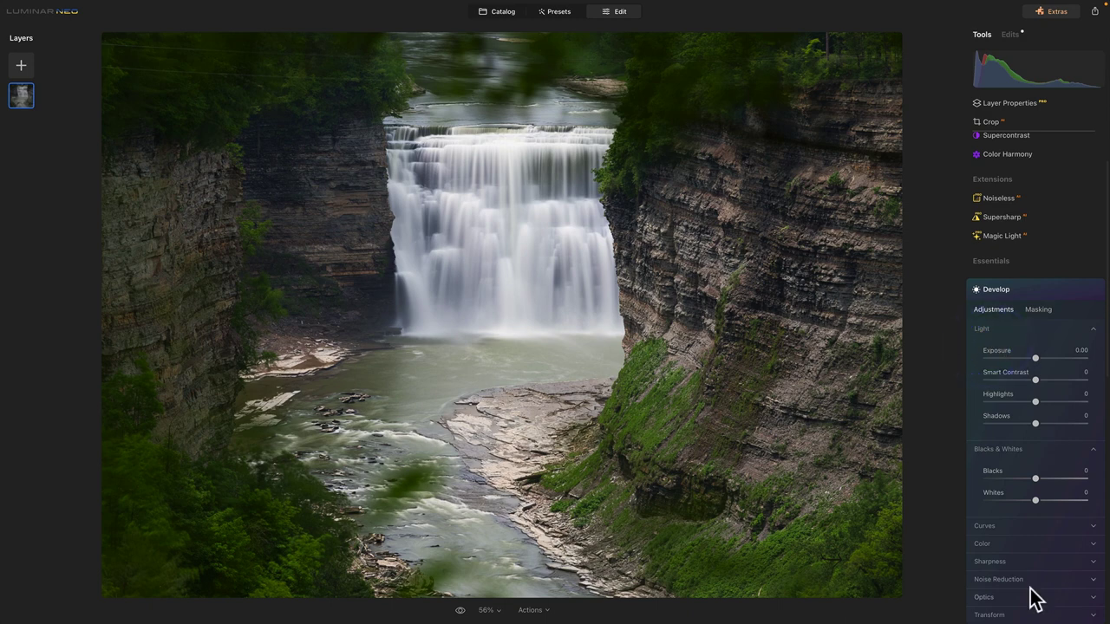
scroll(1033, 595, "down", 3)
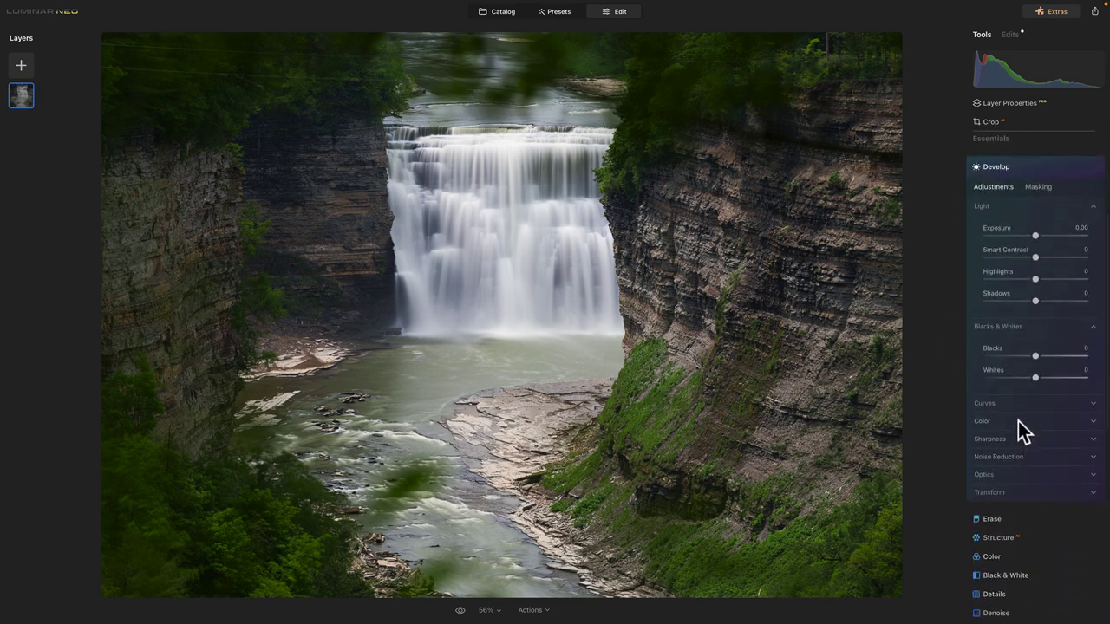
left_click(1019, 421)
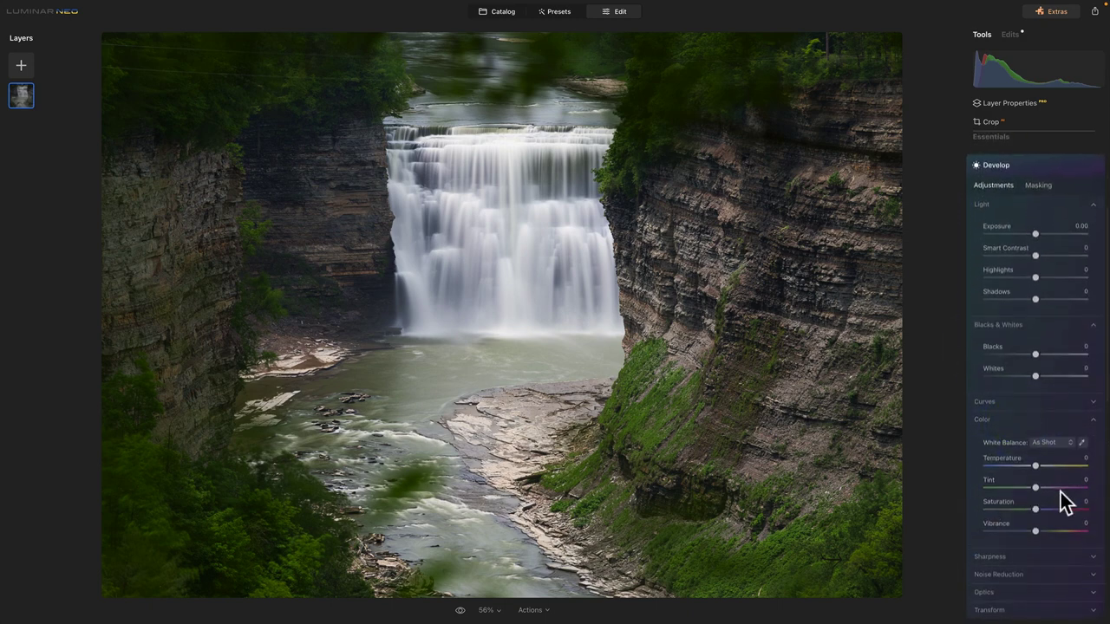
scroll(1061, 492, "down", 3)
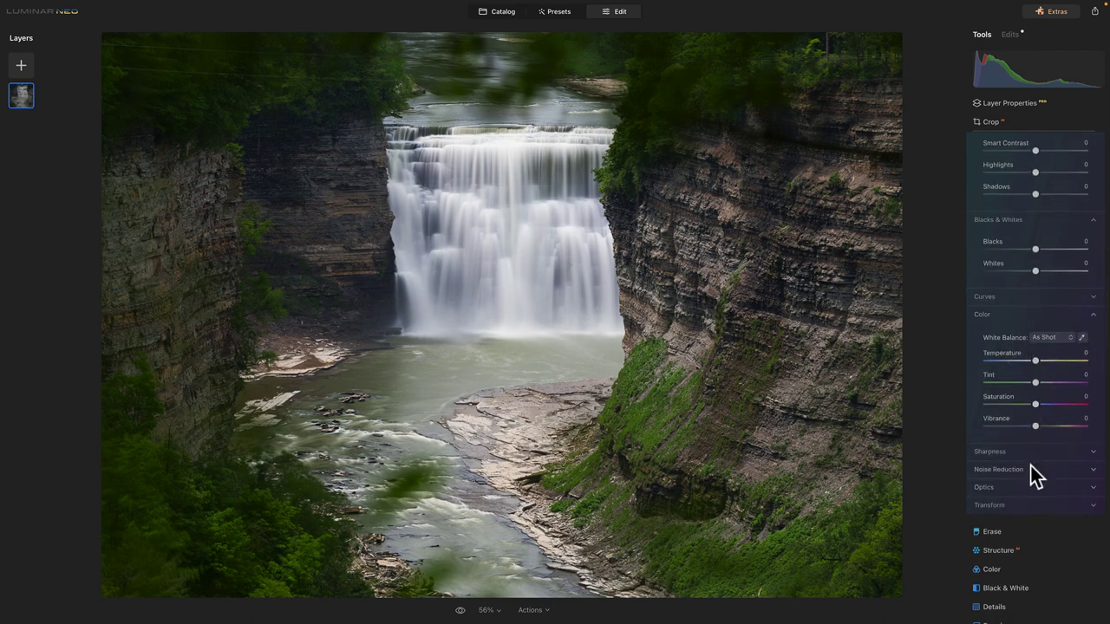
left_click(1094, 314)
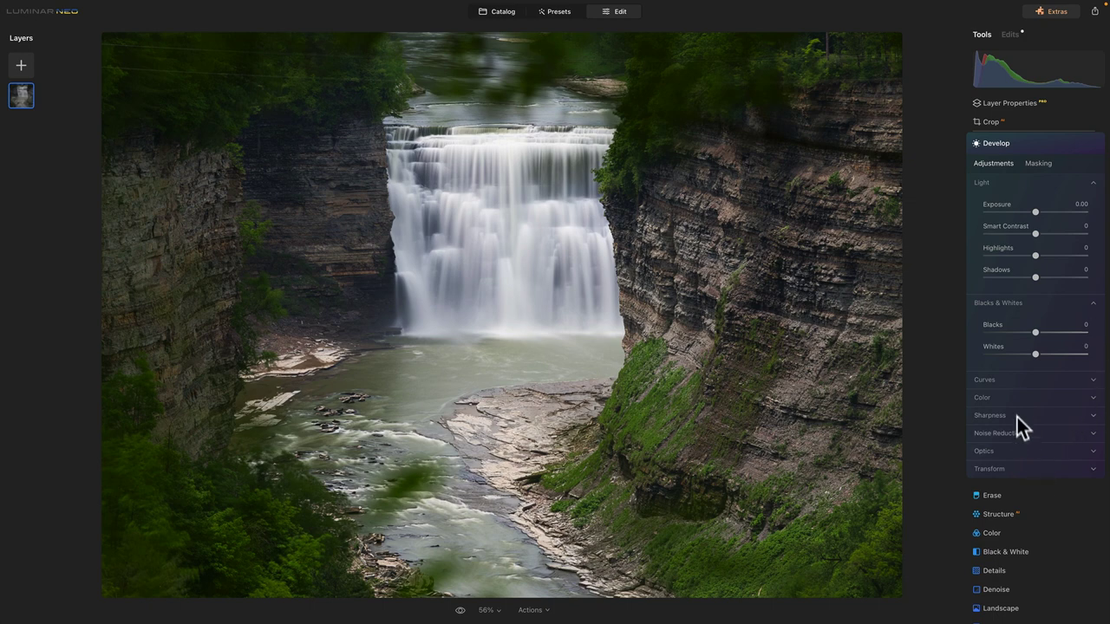
scroll(1011, 447, "down", 2)
scroll(1011, 448, "up", 5)
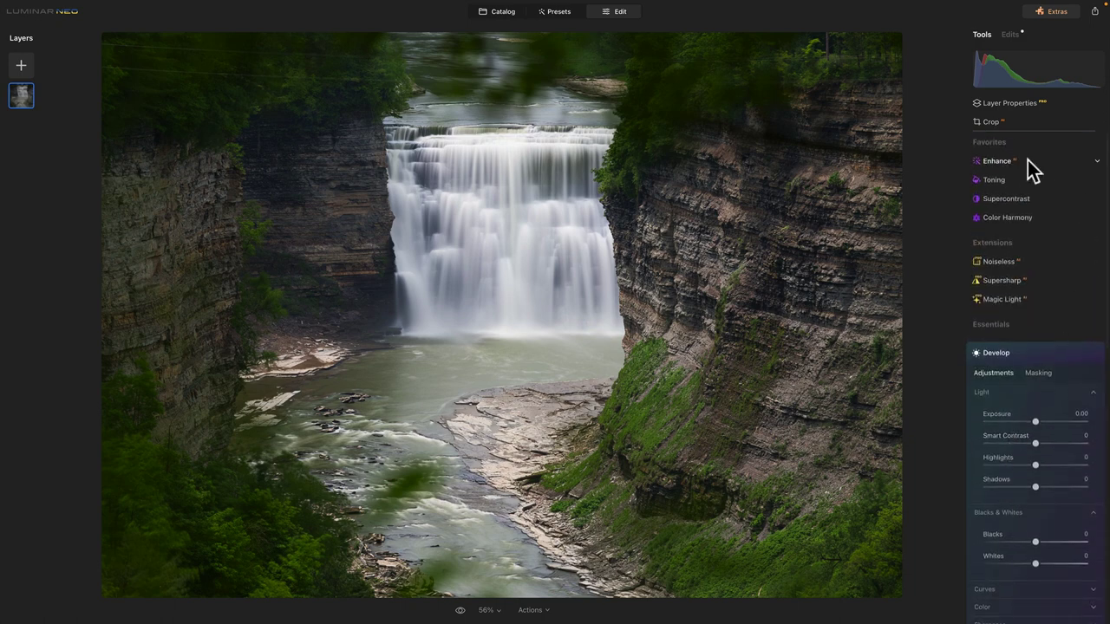
left_click(1004, 218)
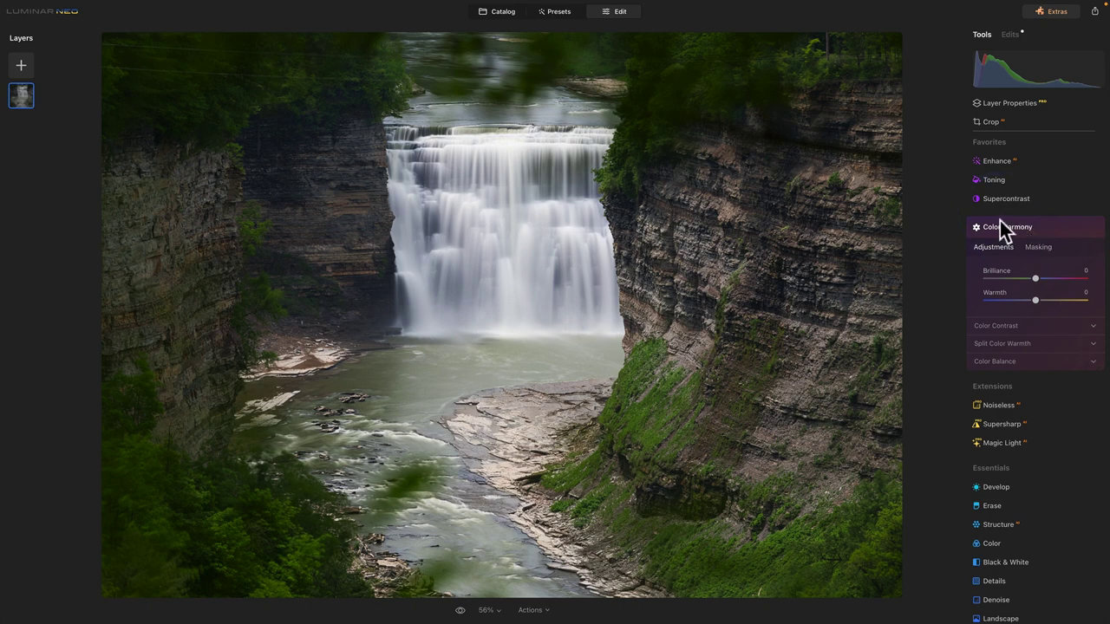
left_click(996, 180)
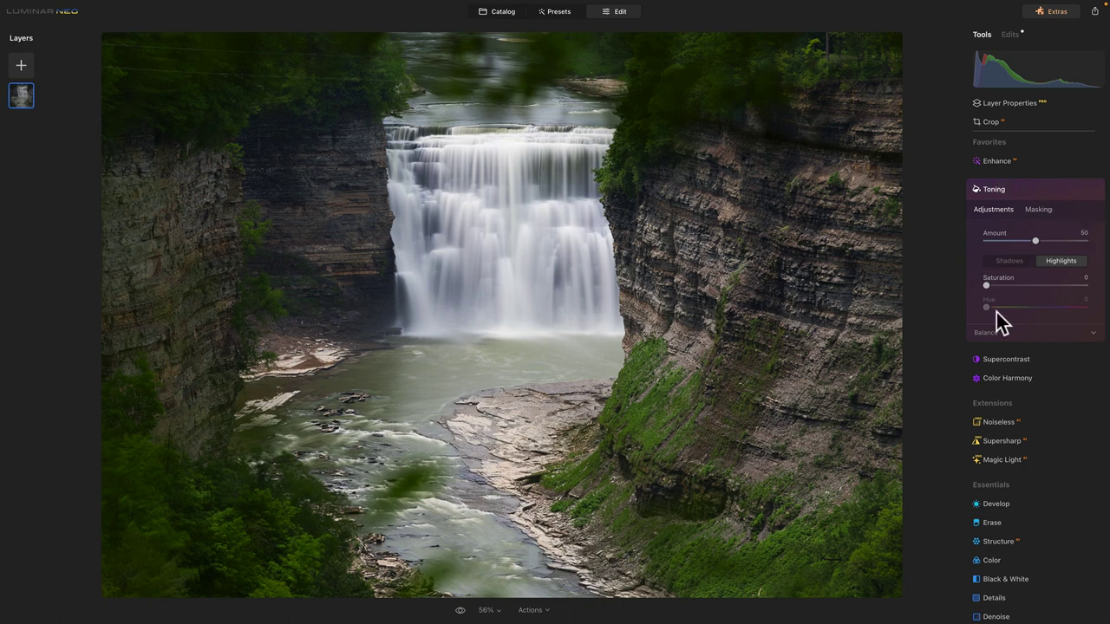
left_click(1093, 333)
left_click(1091, 331)
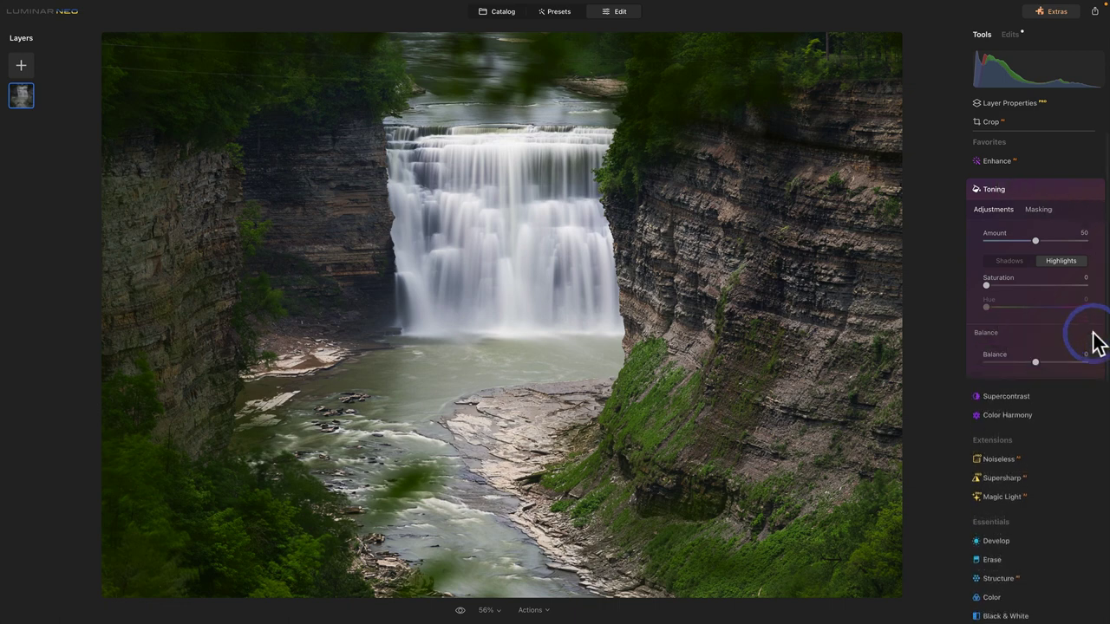
left_click(1015, 188)
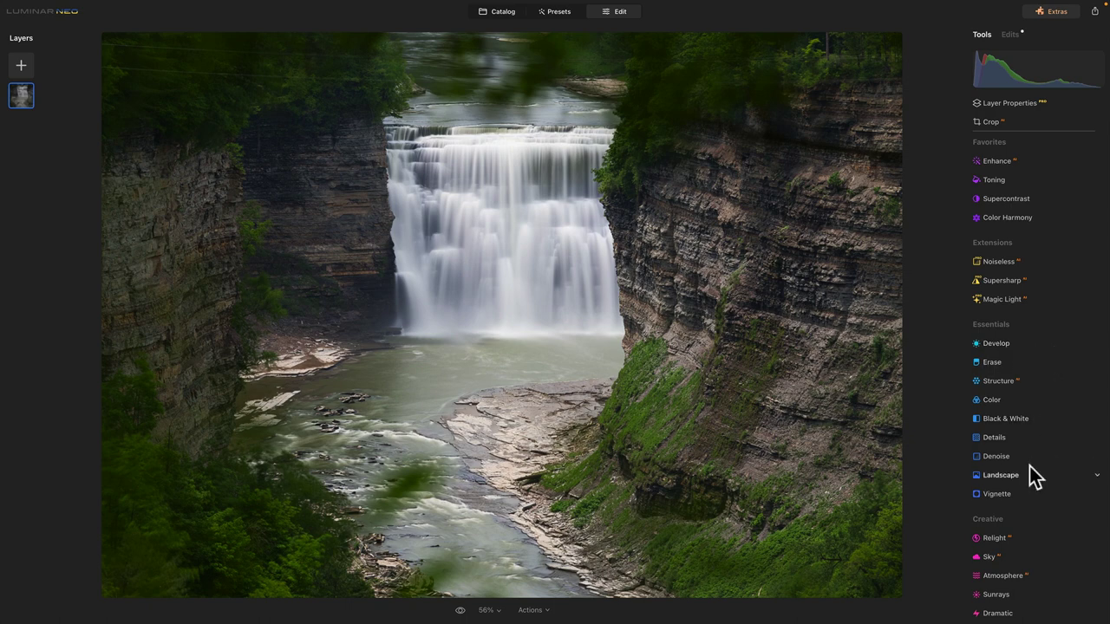
scroll(1029, 466, "down", 3)
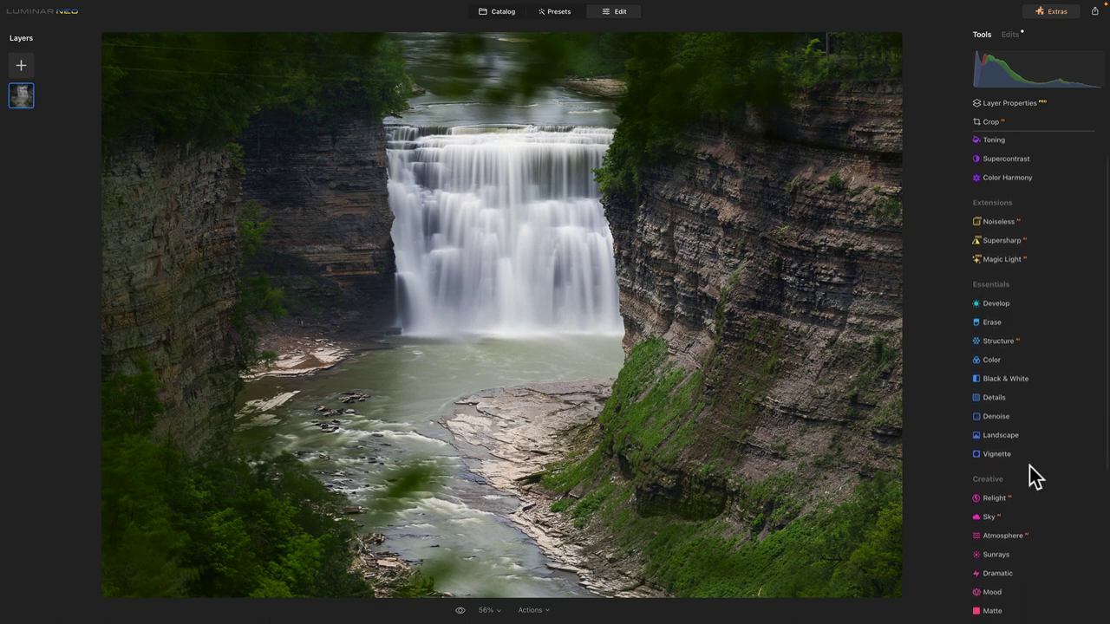
scroll(1029, 467, "down", 4)
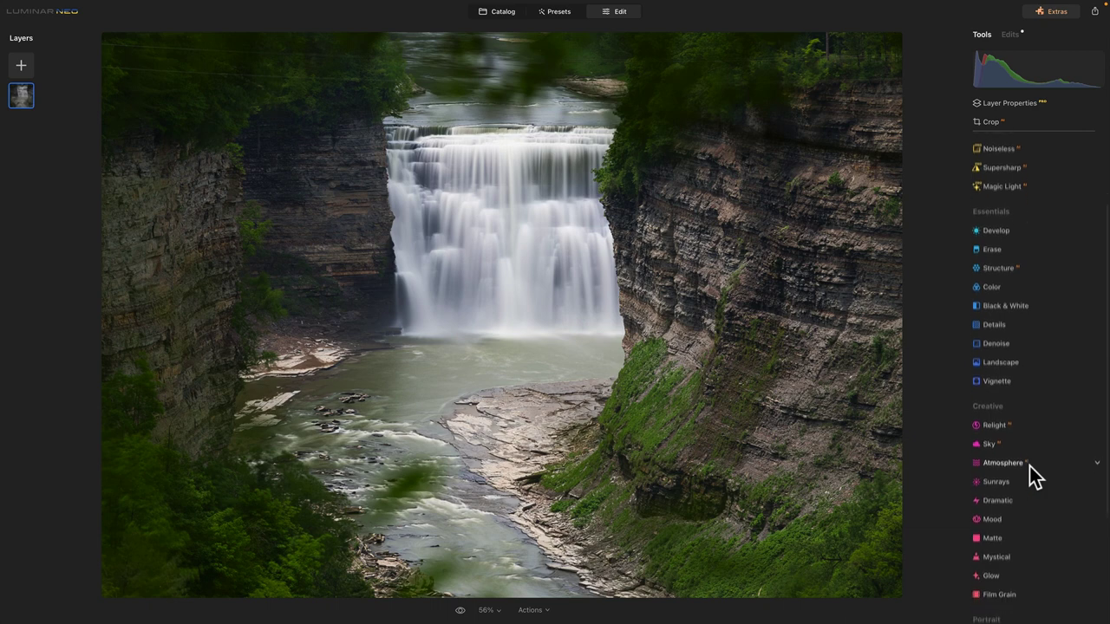
scroll(1029, 467, "down", 2)
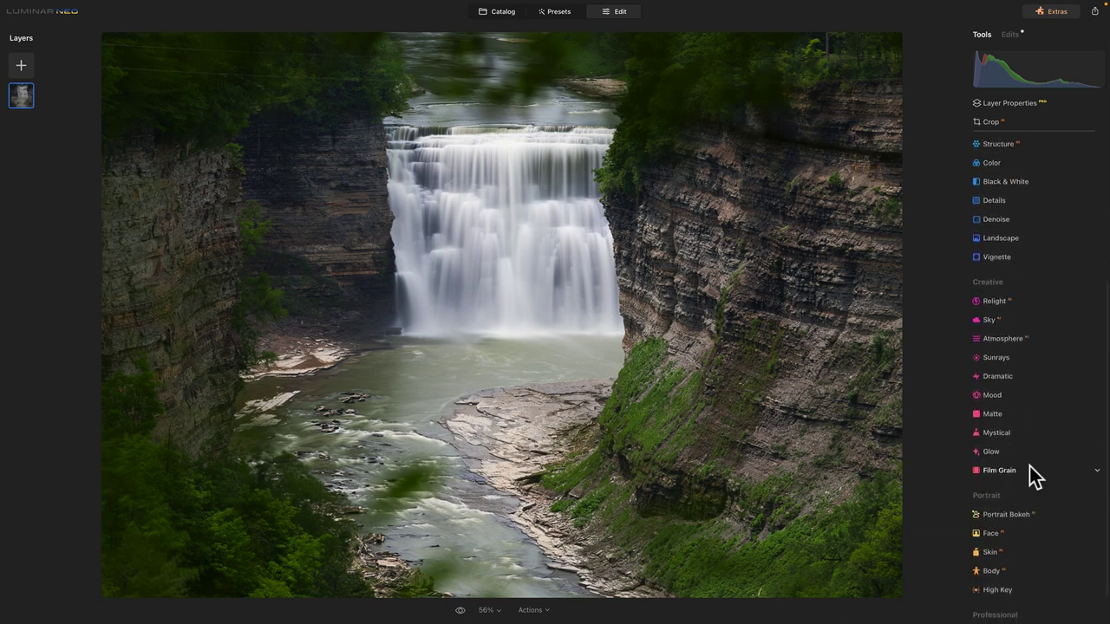
scroll(1032, 473, "down", 2)
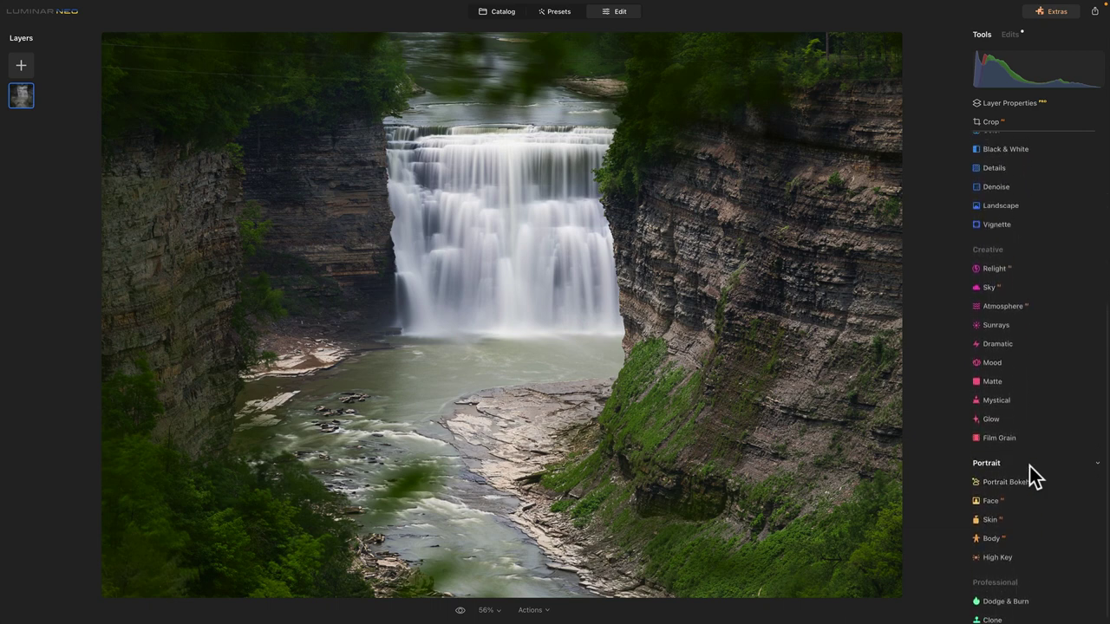
scroll(1032, 472, "up", 5)
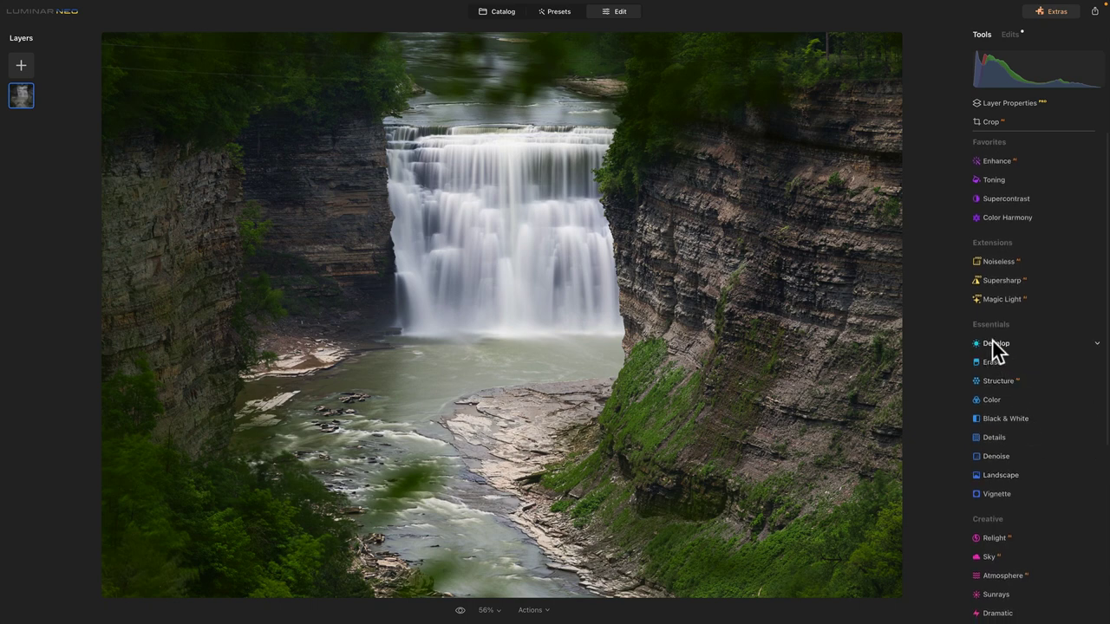
left_click(992, 342)
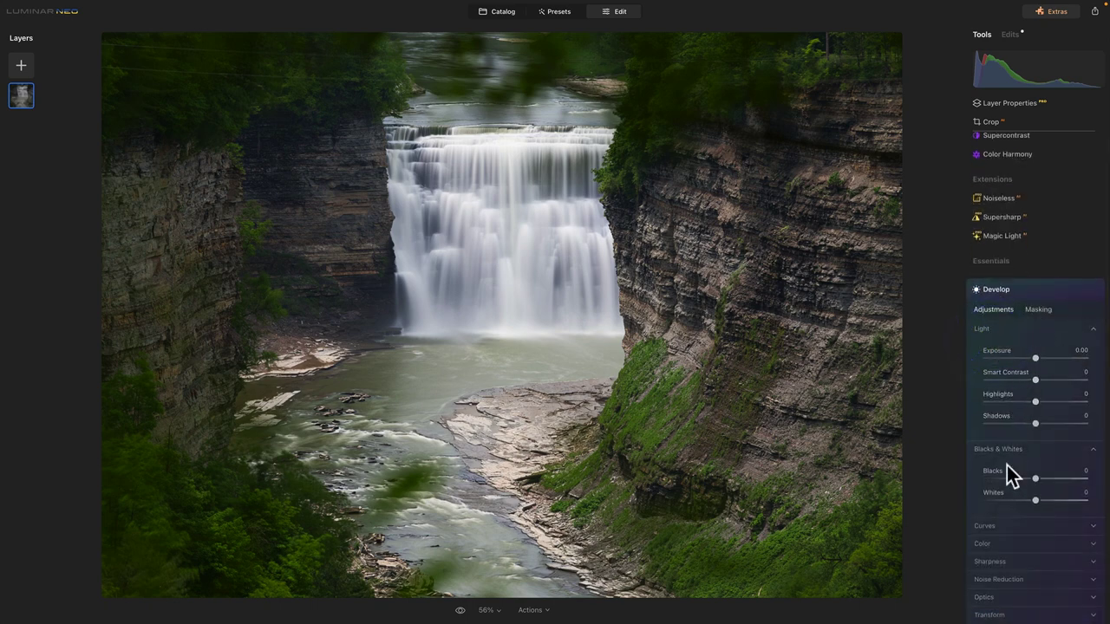
scroll(1010, 475, "down", 3)
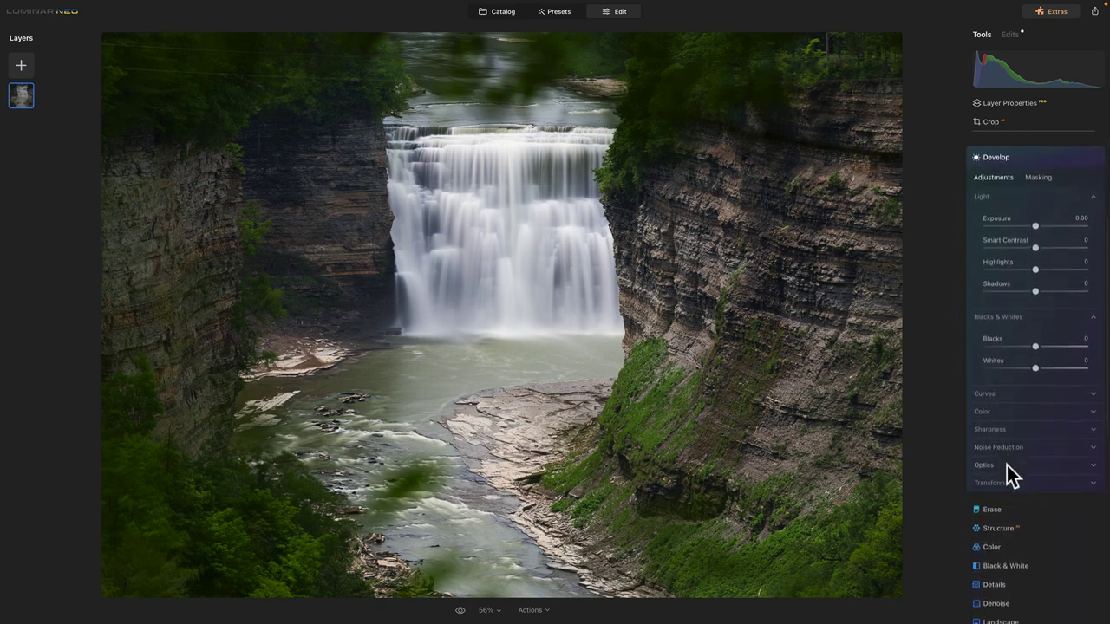
left_click(998, 364)
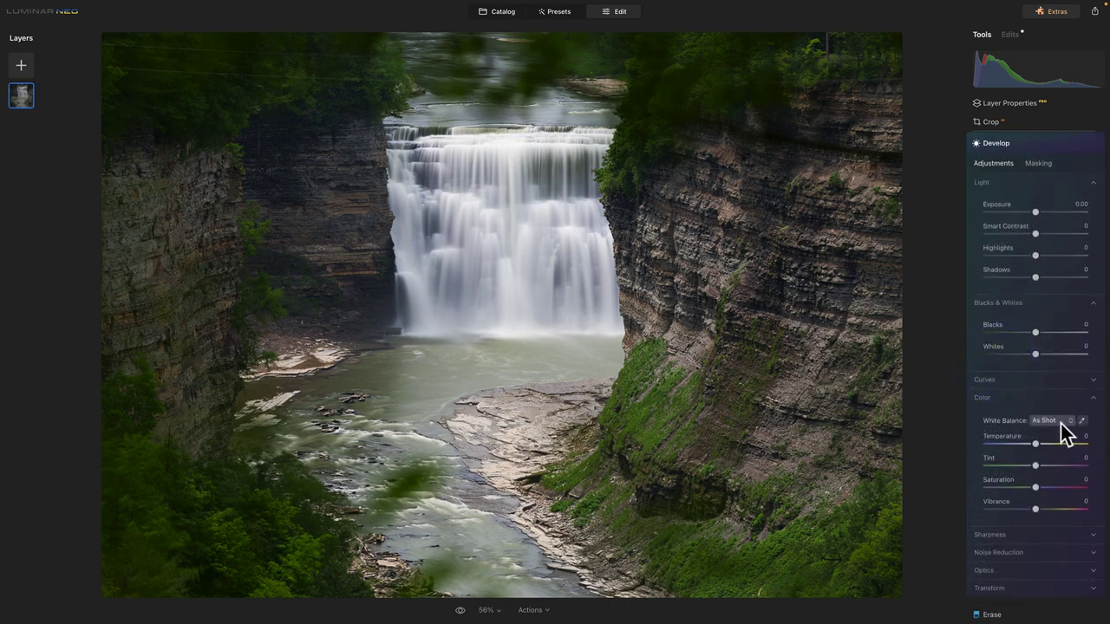
scroll(1043, 462, "down", 2)
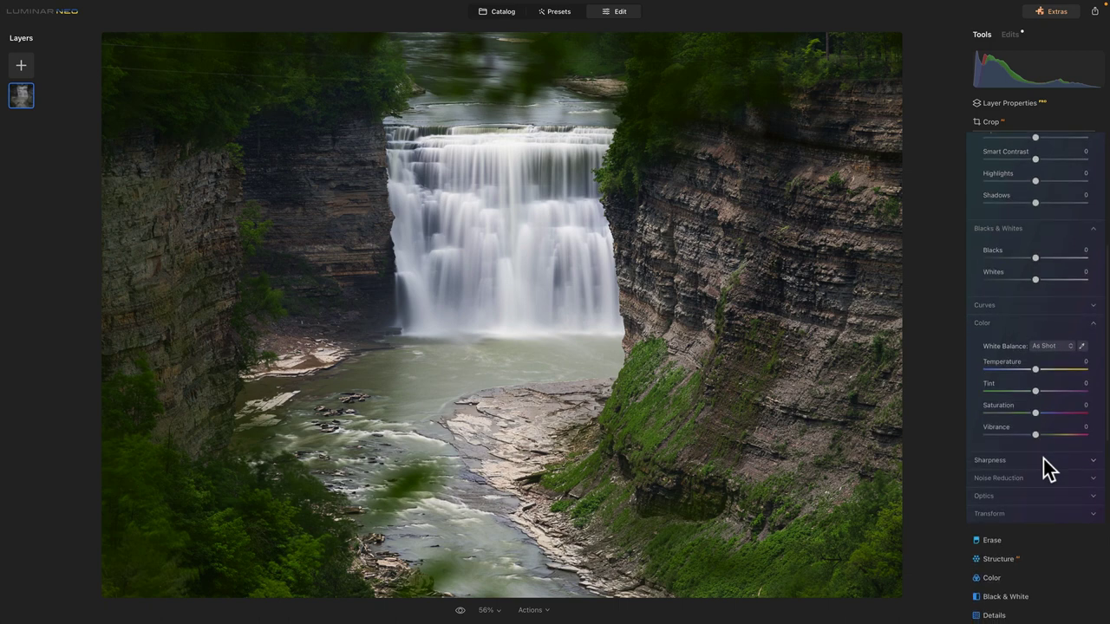
scroll(1049, 468, "down", 1)
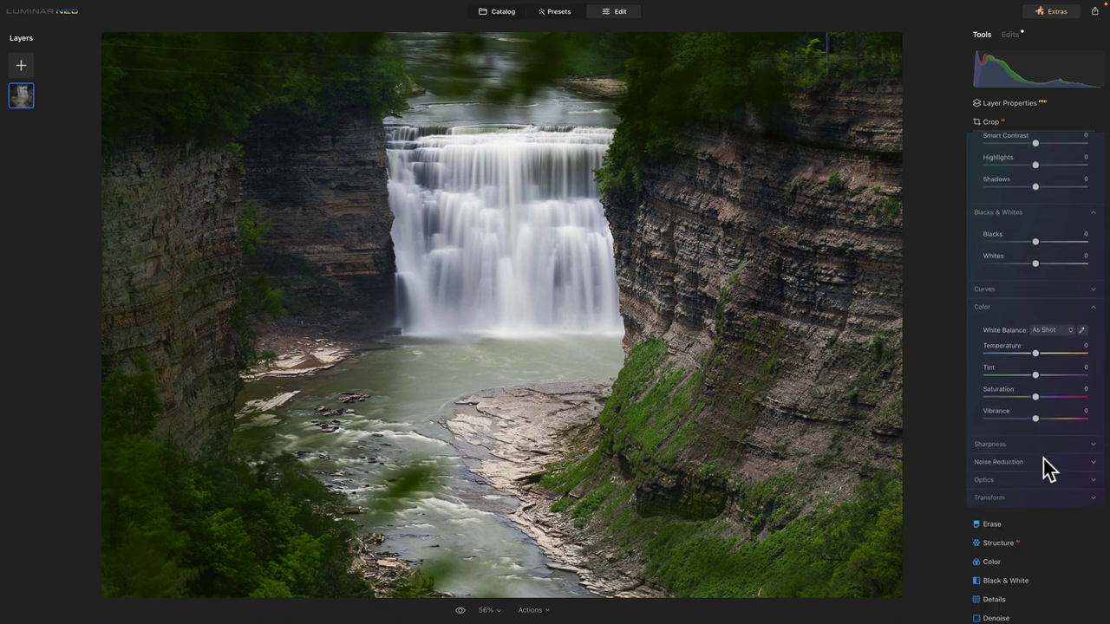
scroll(1045, 469, "up", 3)
left_click(1093, 432)
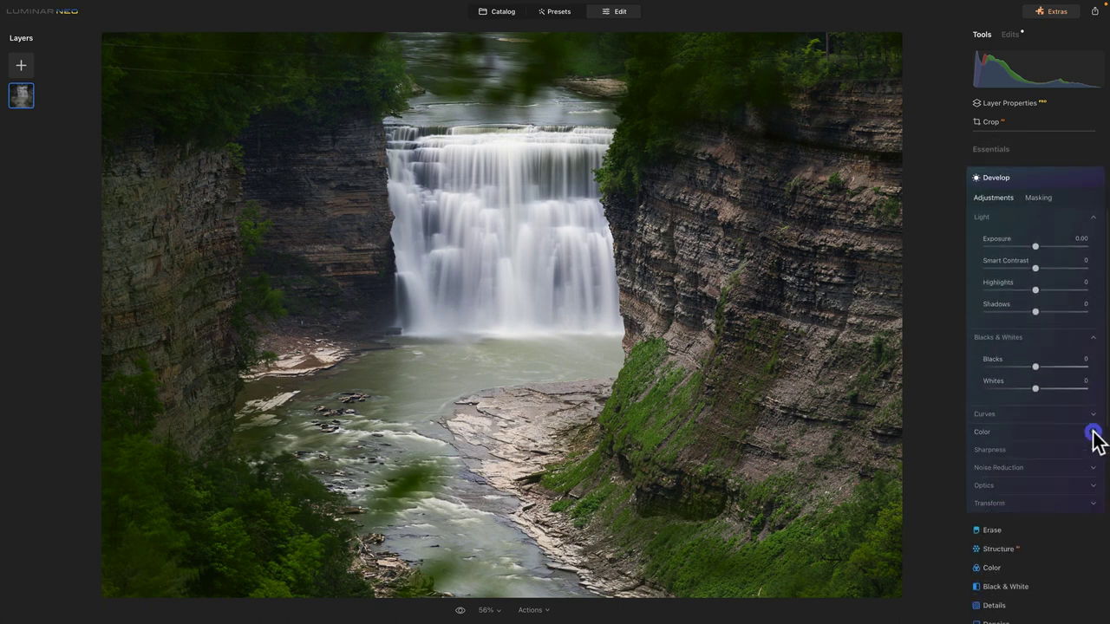
scroll(1008, 244, "up", 4)
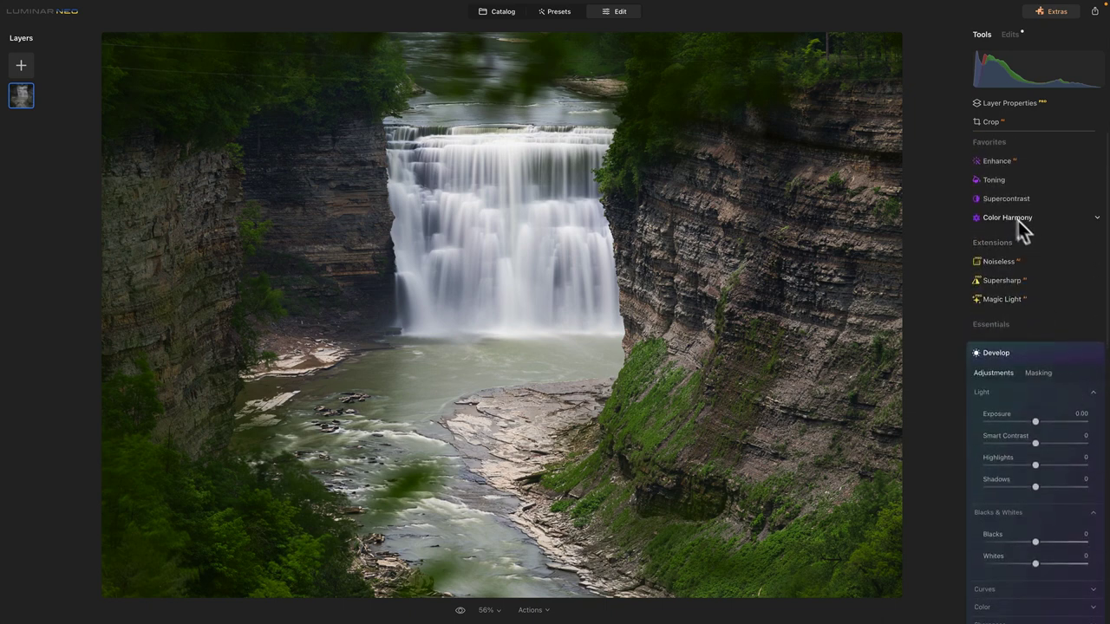
Step: In Color Harmony's Color Balance, set the Shadows Yellow-Blue slider to 10
left_click(1001, 216)
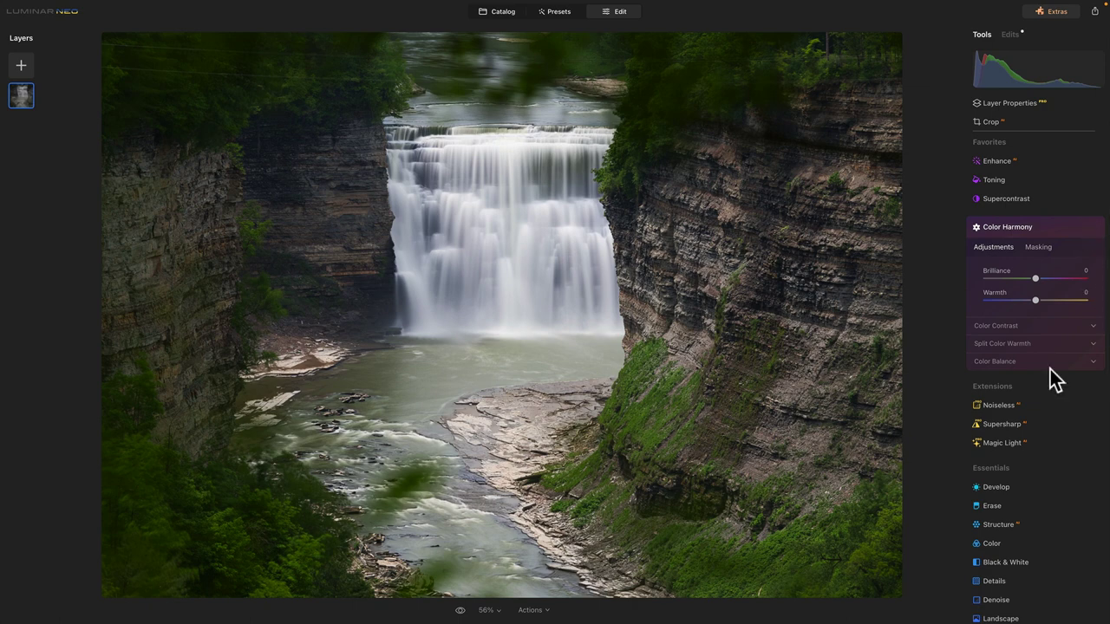
left_click(1093, 364)
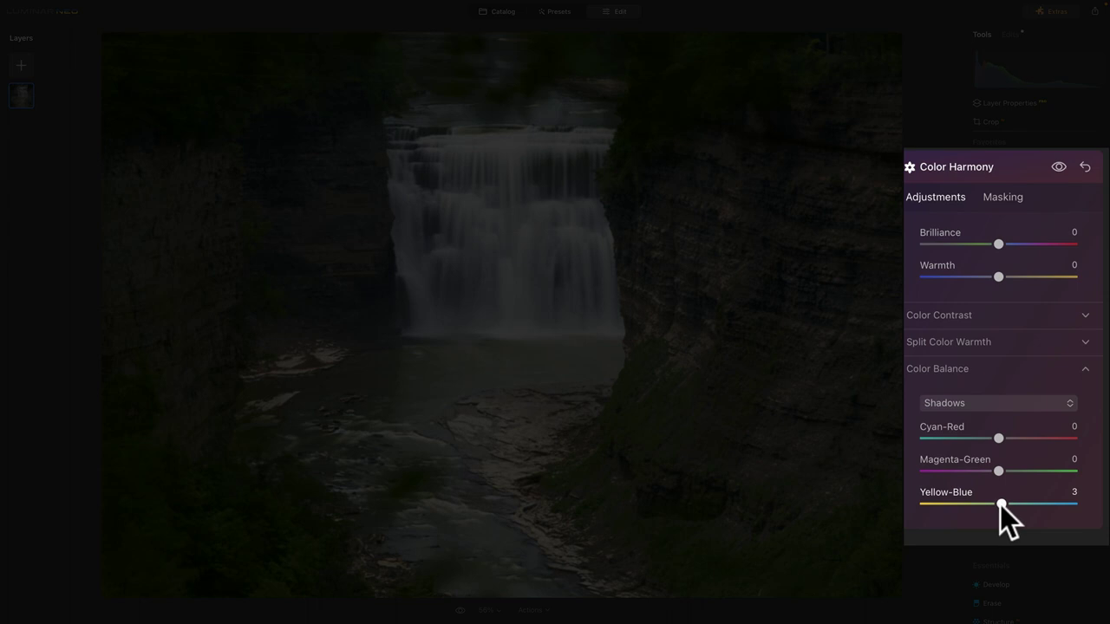
left_click_drag(1002, 504, 1005, 505)
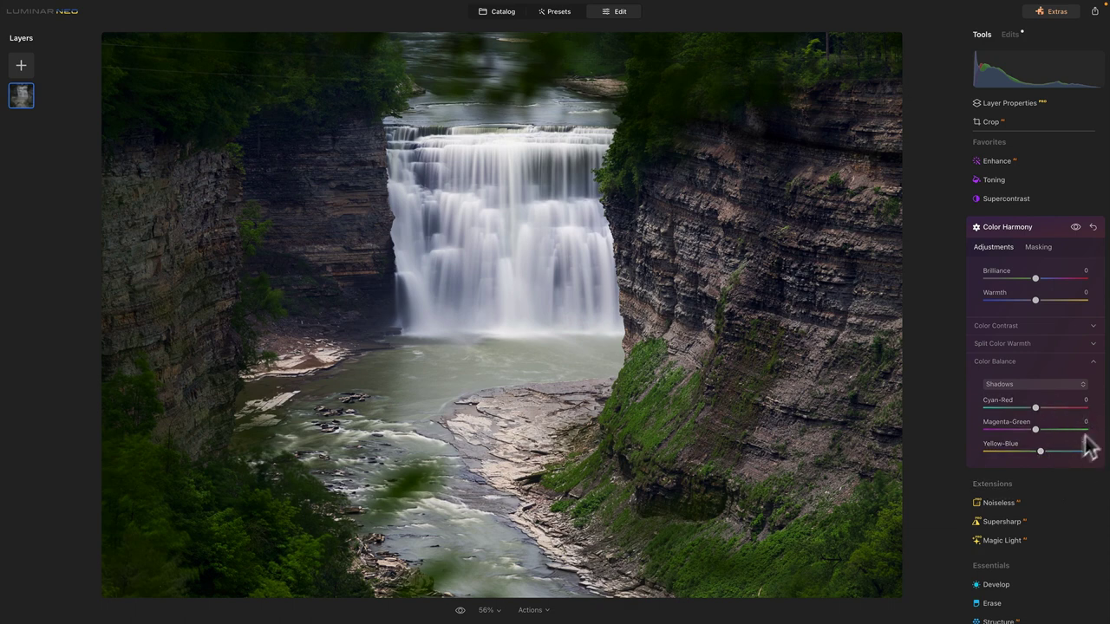
Step: Switch Color Balance to Midtones and shift Cyan-Red toward red, comparing with the effect off
left_click(1084, 389)
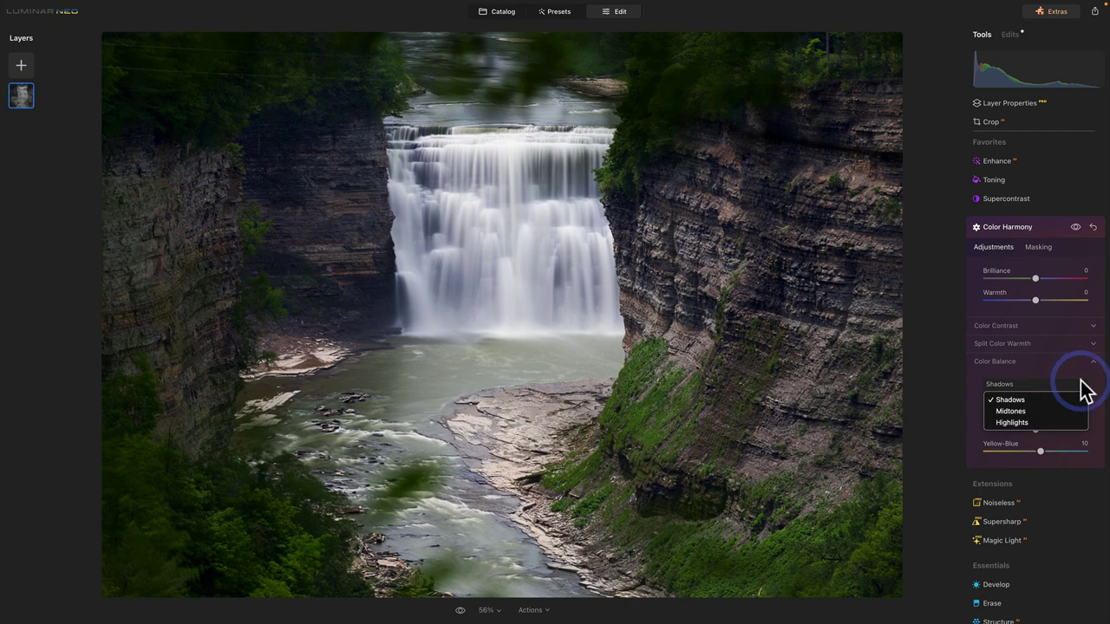
left_click(1086, 390)
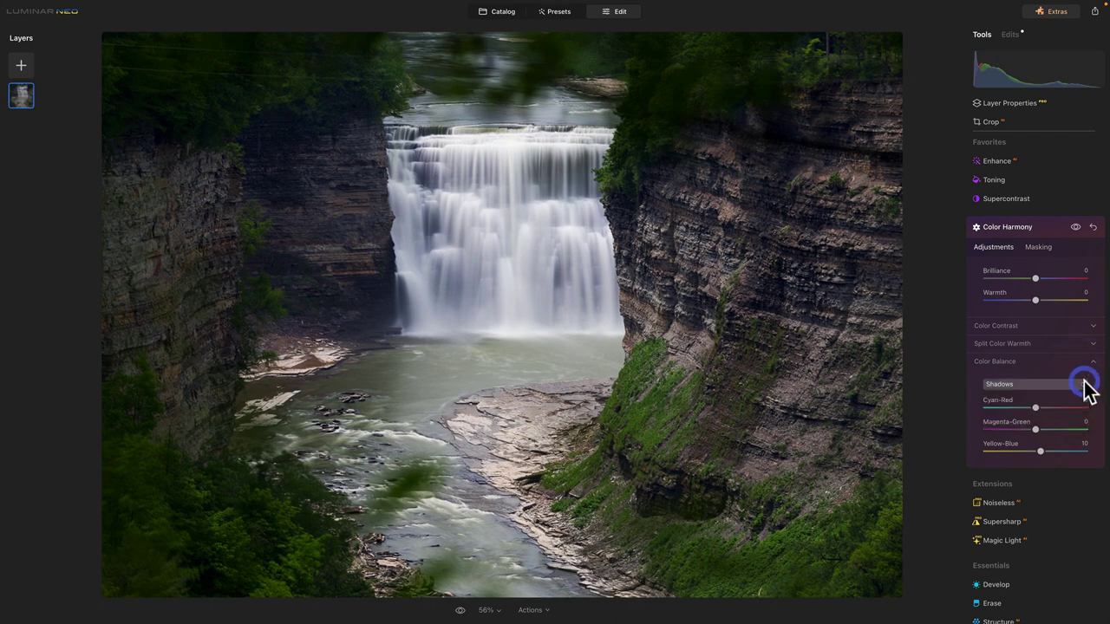
left_click(1086, 389)
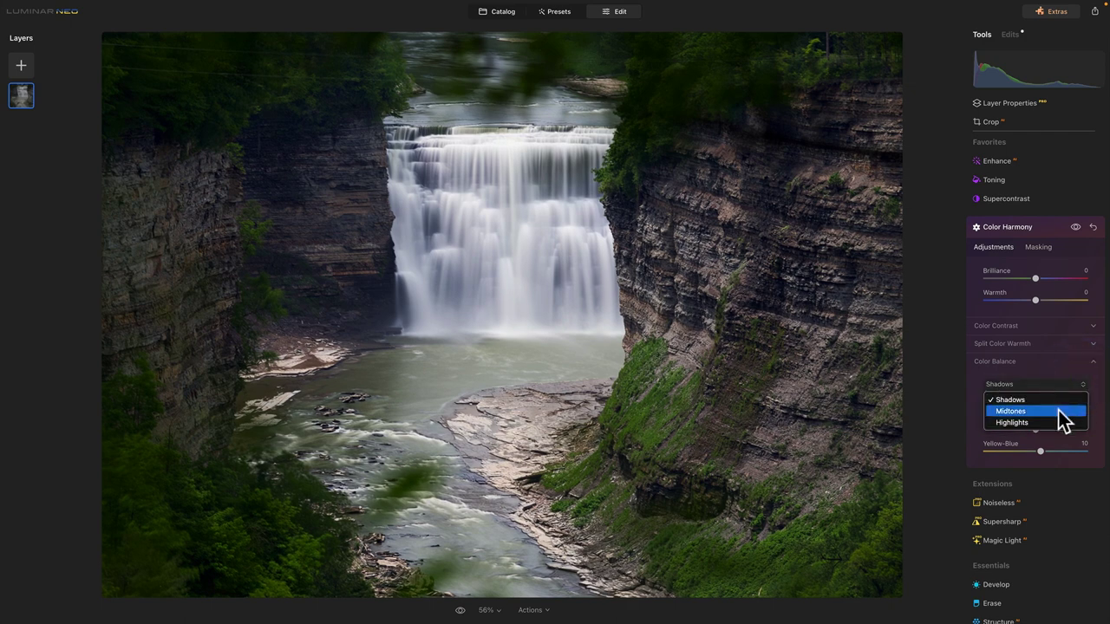
left_click(1063, 410)
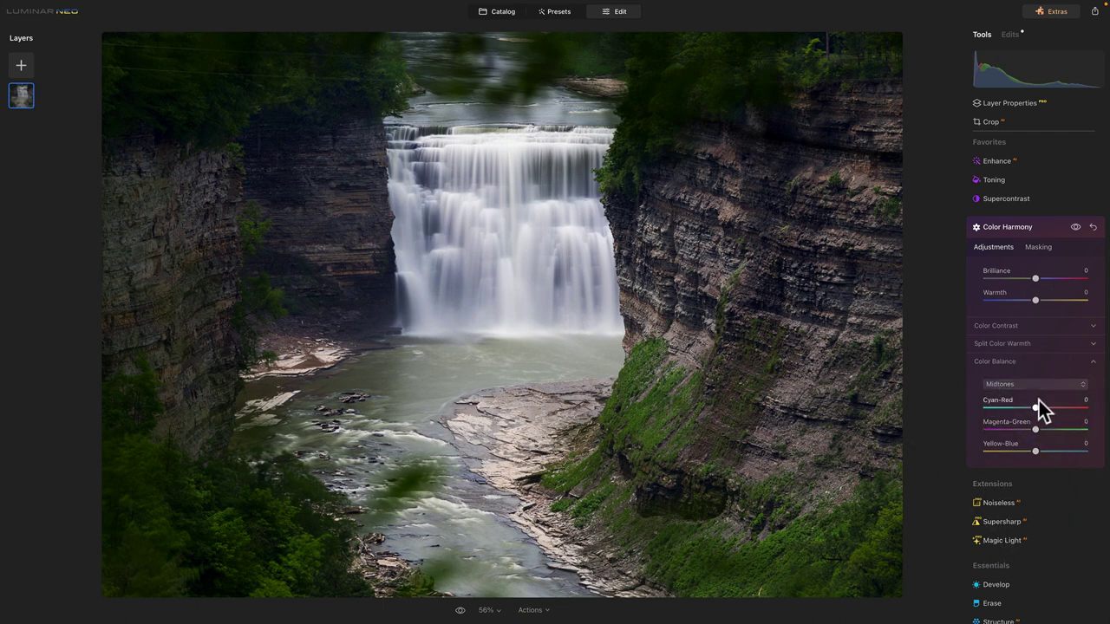
left_click_drag(1035, 411, 1042, 411)
left_click(1075, 226)
left_click(1075, 226)
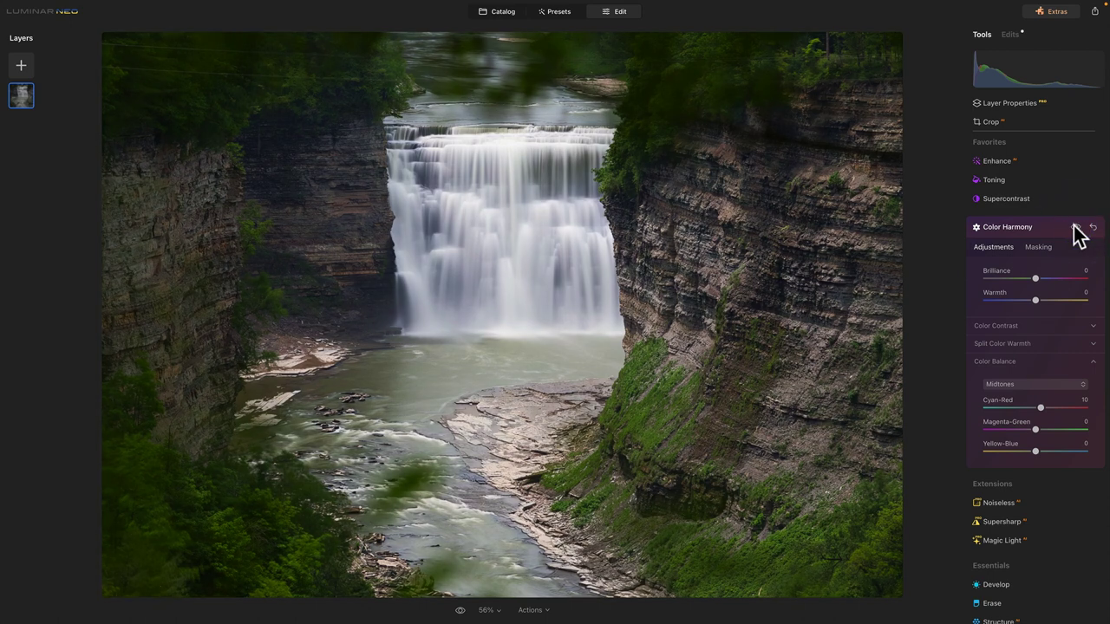
left_click(1075, 226)
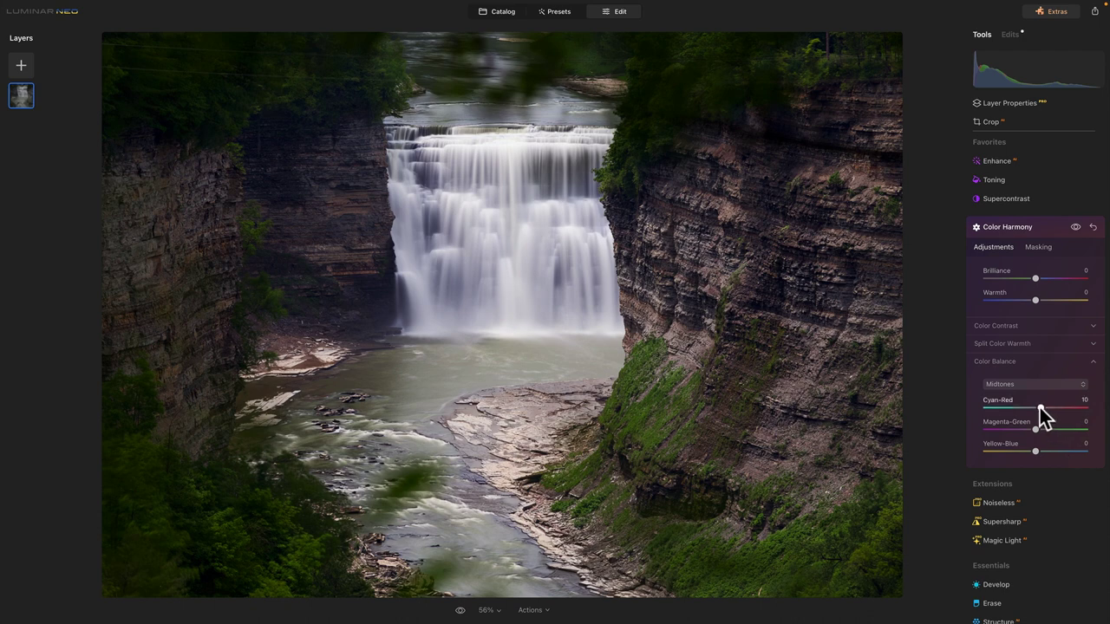
Step: Settle the midtones at Cyan-Red 7 and Magenta-Green -3, then compare before and after
left_click_drag(1042, 409, 1038, 408)
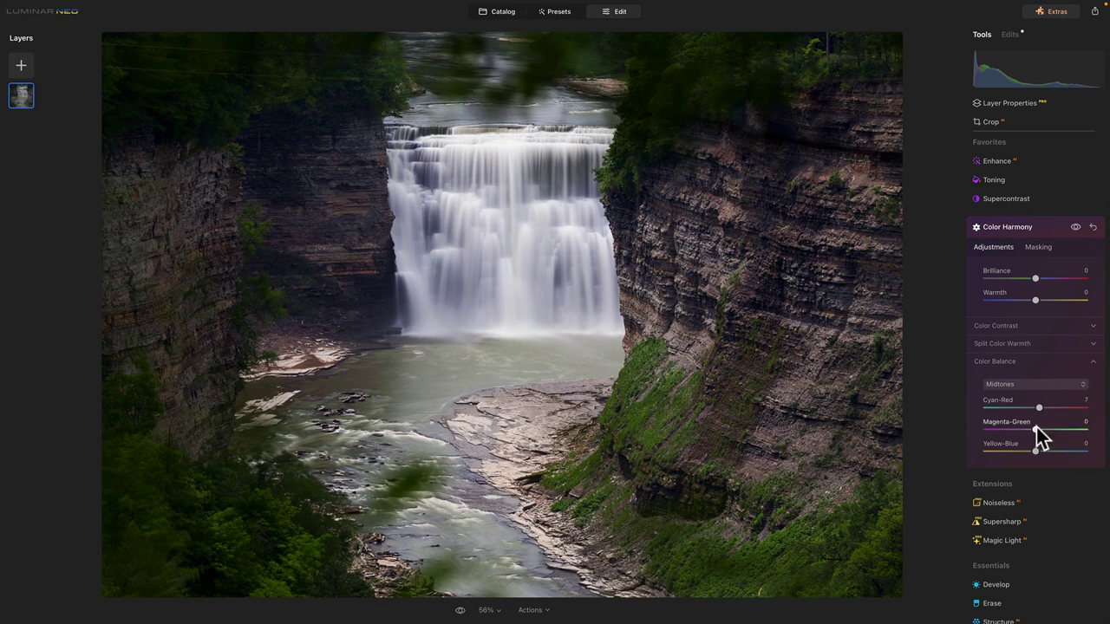
left_click_drag(1035, 427, 1031, 427)
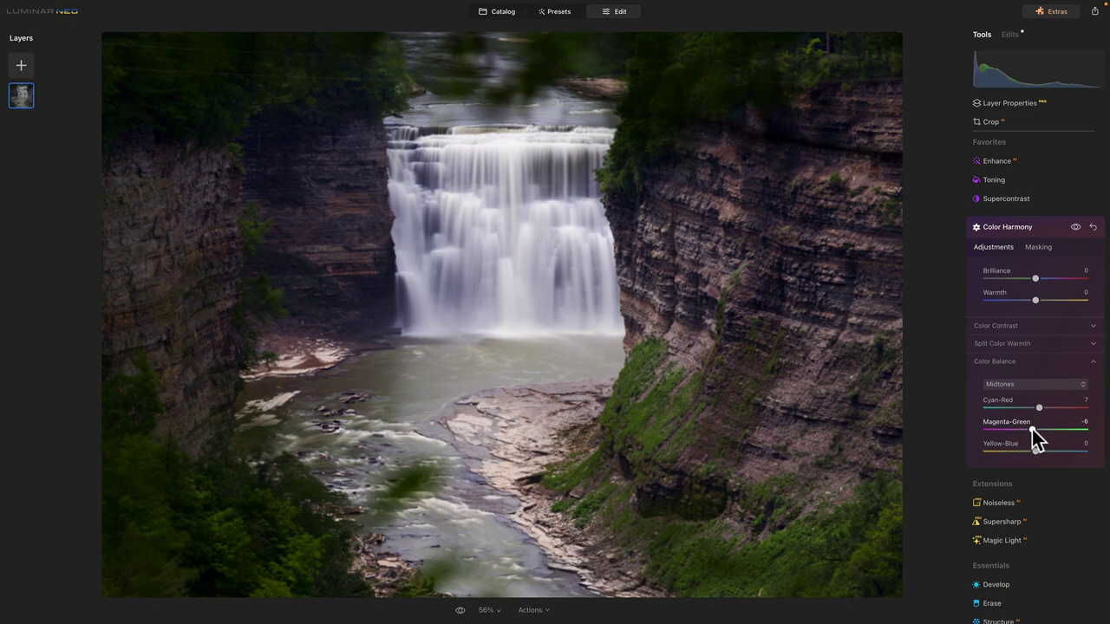
left_click(1032, 429)
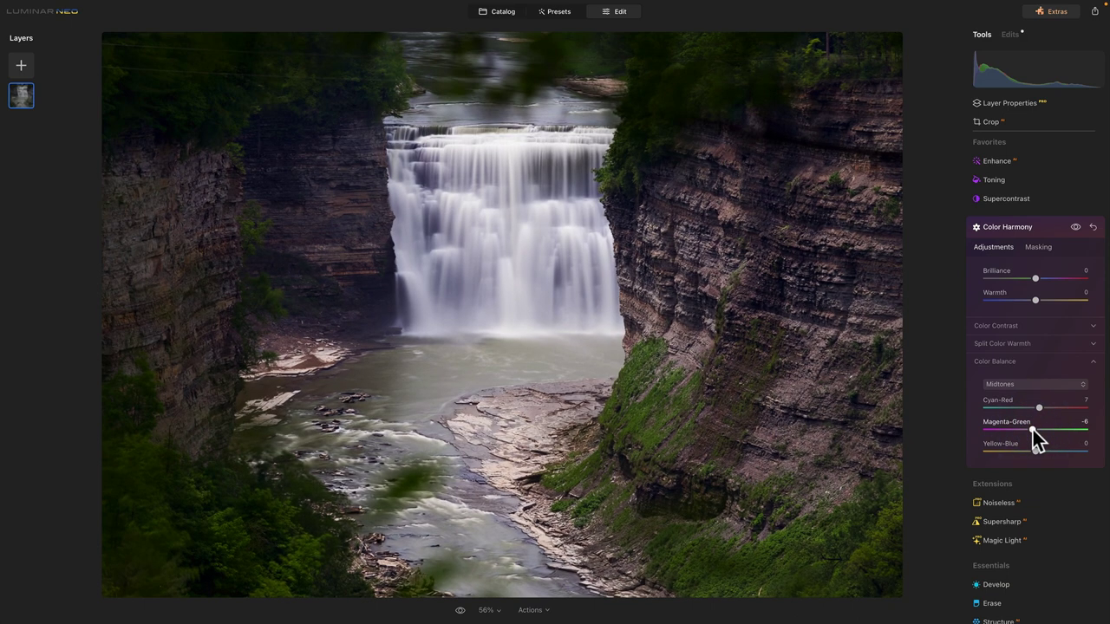
left_click_drag(1032, 428, 1034, 429)
left_click(1076, 227)
left_click(1075, 227)
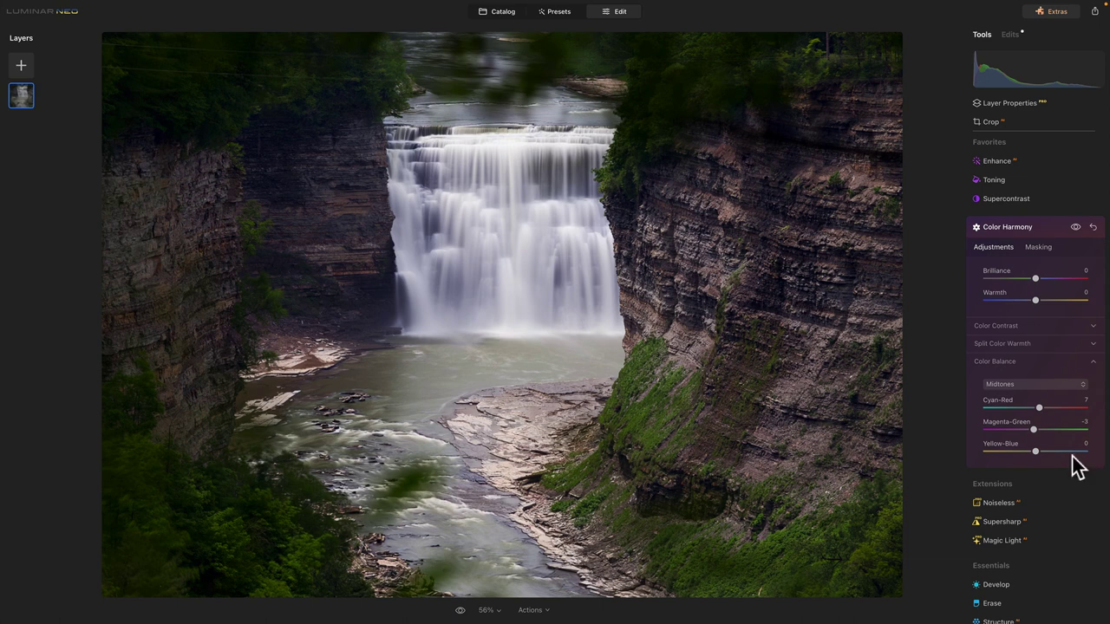
Step: Switch Color Balance to Highlights and set Cyan-Red -4, Magenta-Green -4, Yellow-Blue -6
left_click(1084, 386)
left_click(1039, 425)
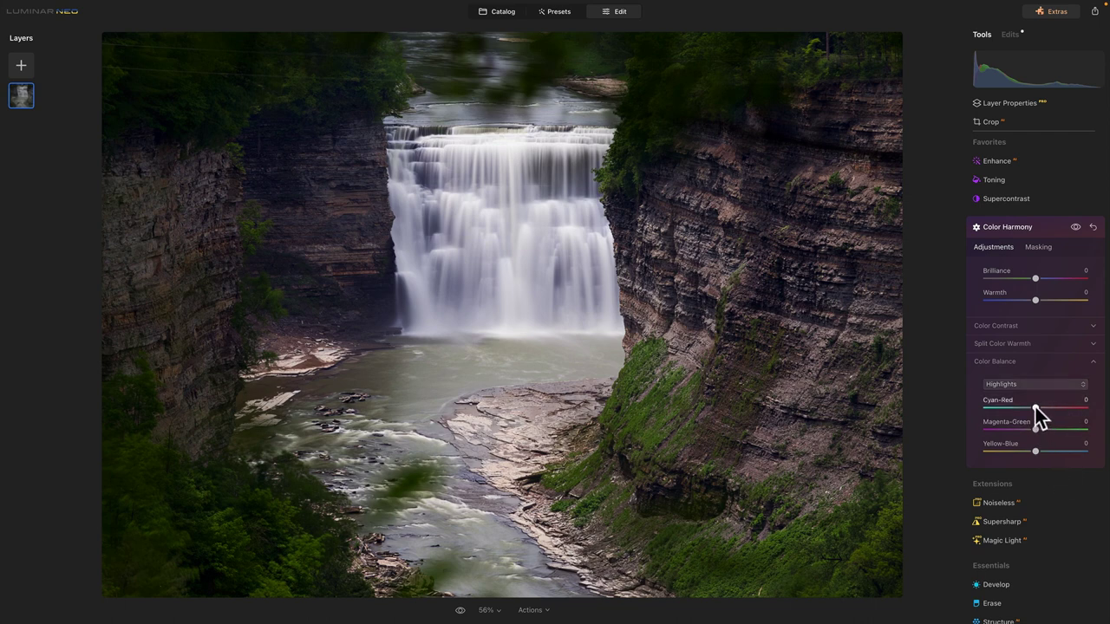
left_click_drag(1035, 405, 1042, 407)
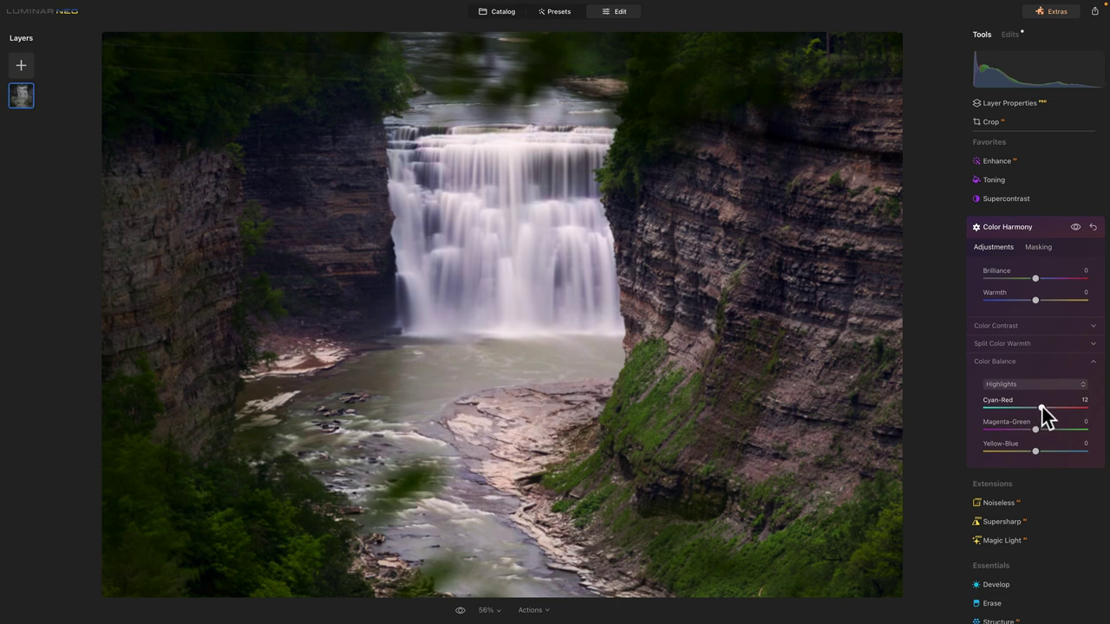
left_click_drag(1041, 407, 1032, 406)
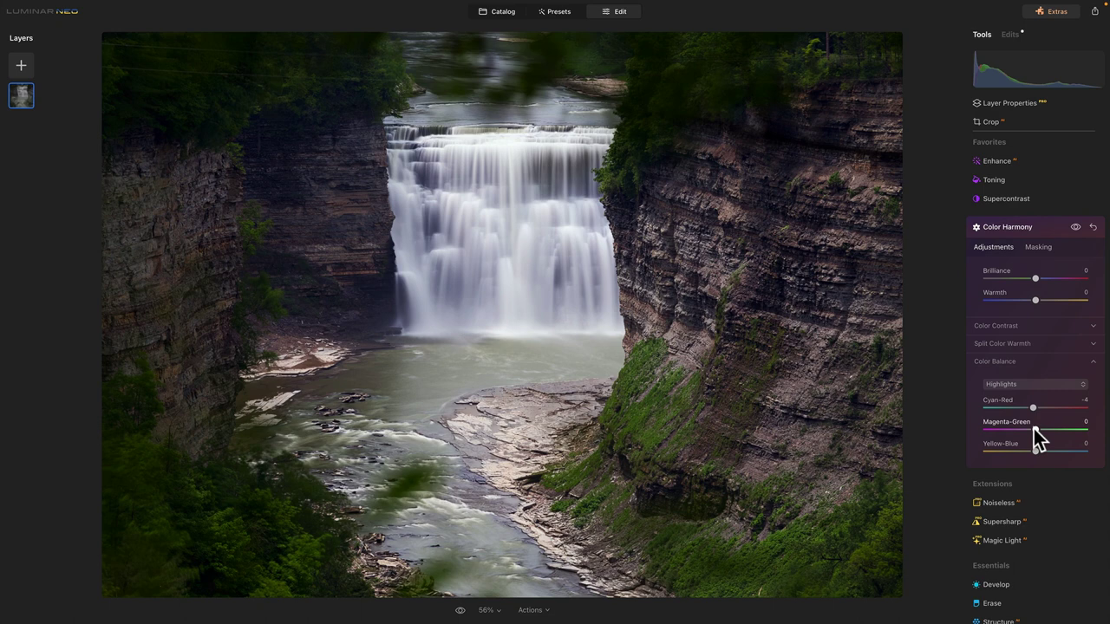
left_click_drag(1032, 429, 1030, 428)
left_click_drag(1036, 450, 1034, 450)
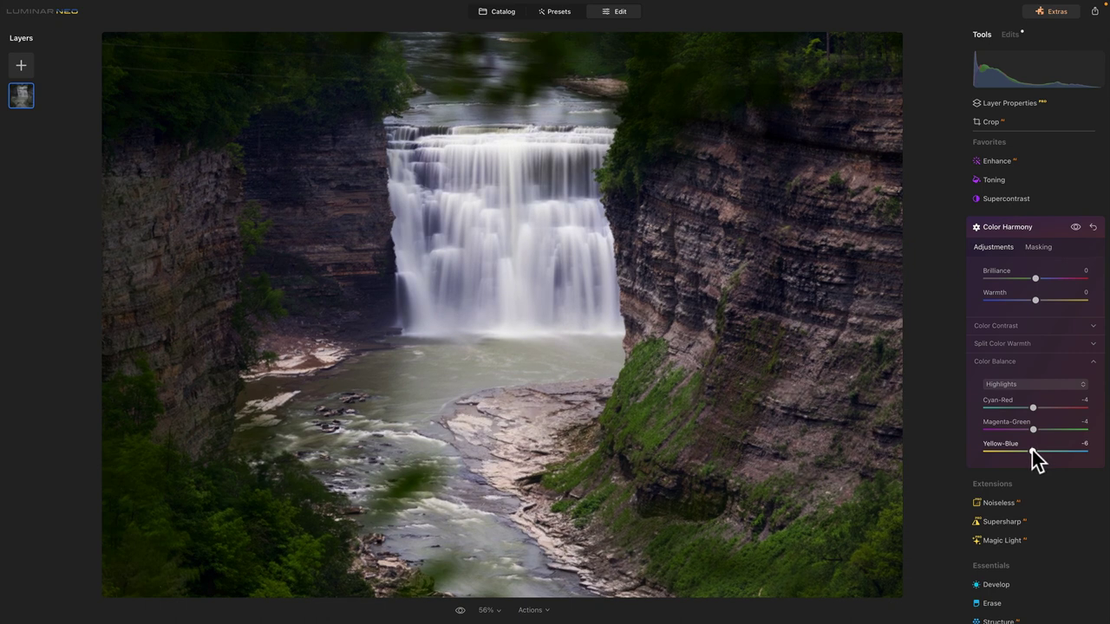
left_click(1075, 227)
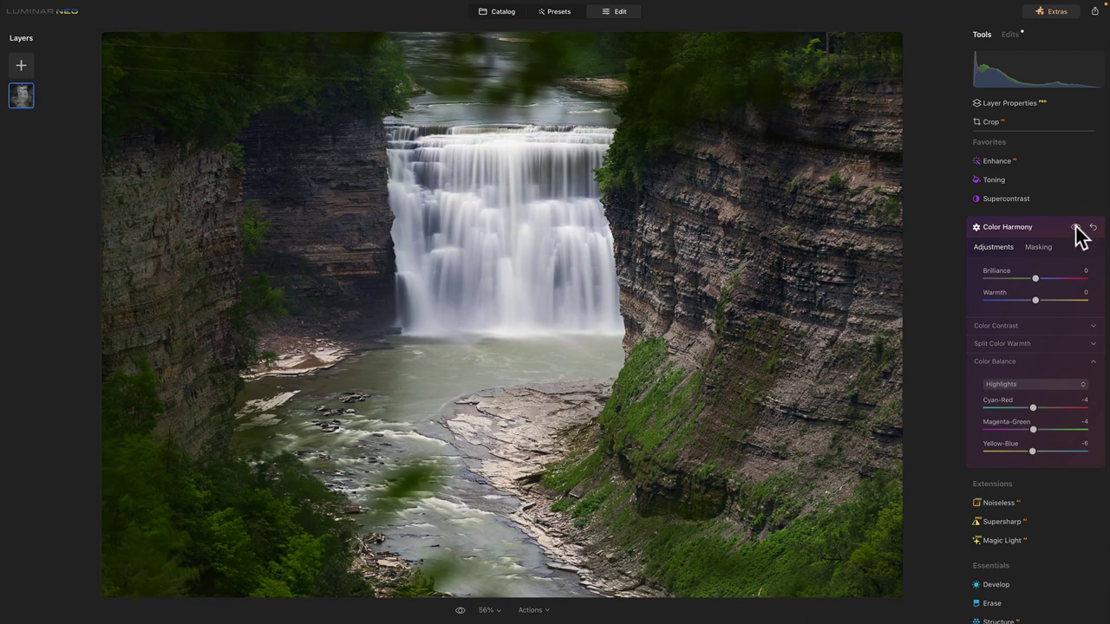
left_click(1075, 227)
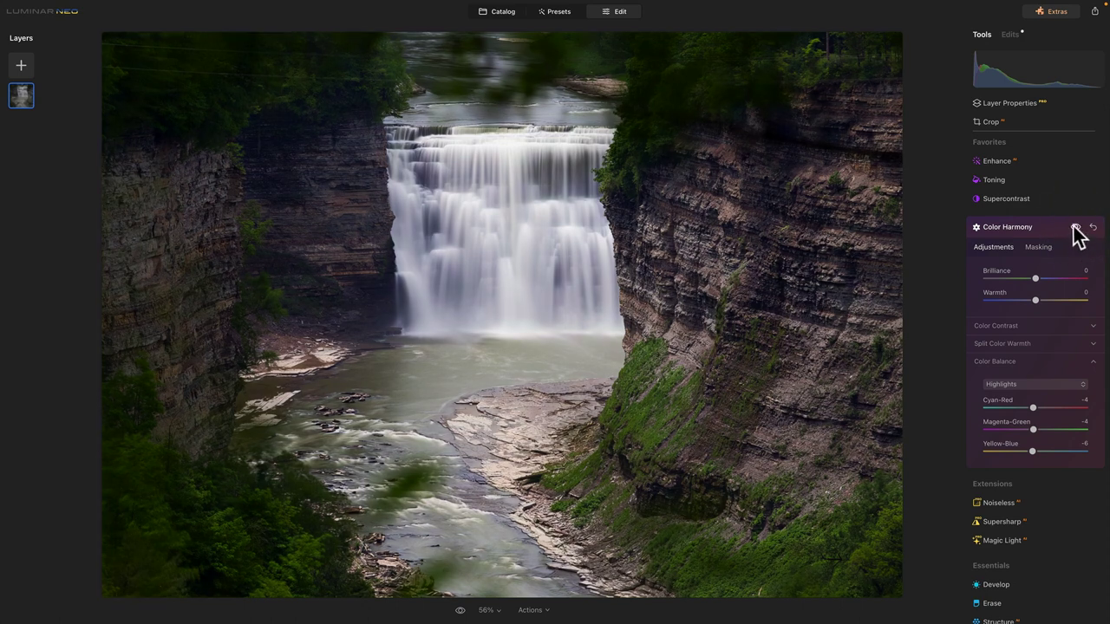
left_click(1076, 227)
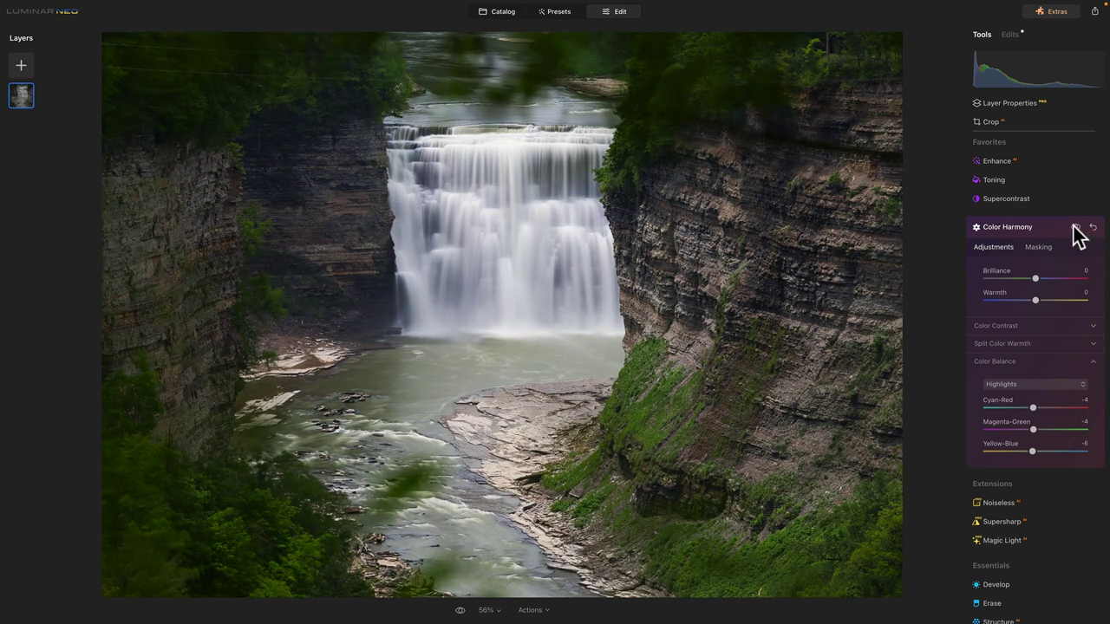
left_click(1075, 227)
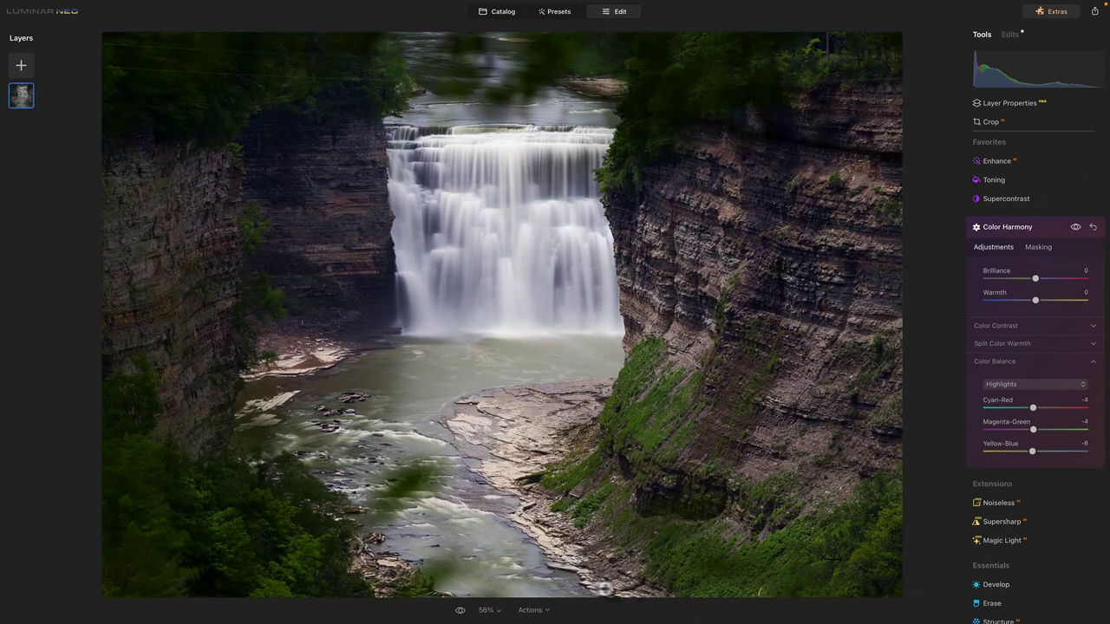
left_click(460, 611)
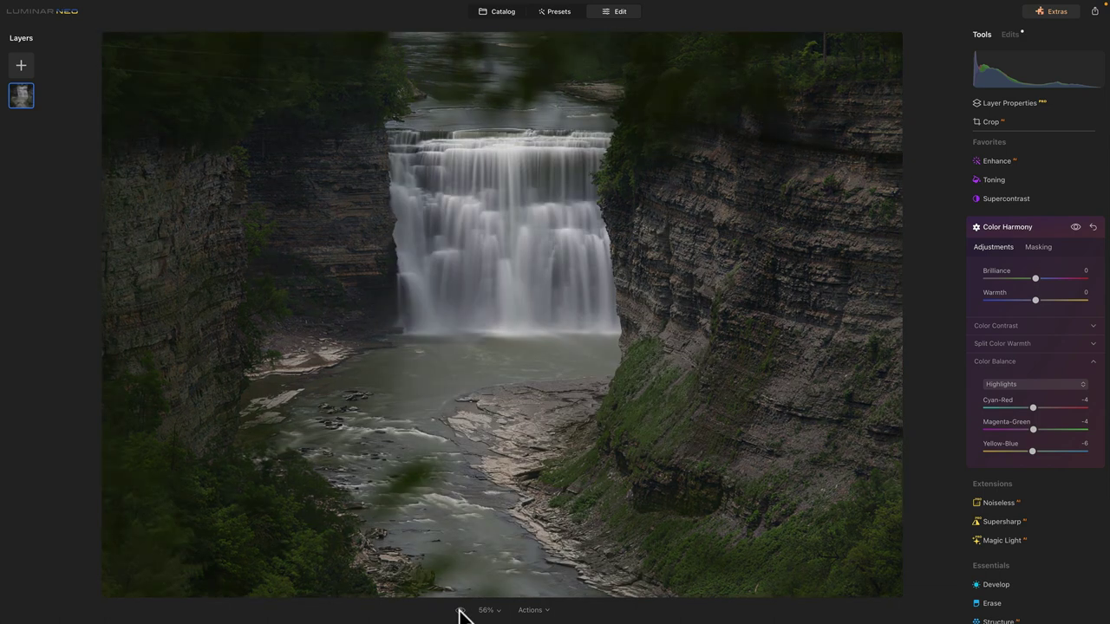
left_click(460, 612)
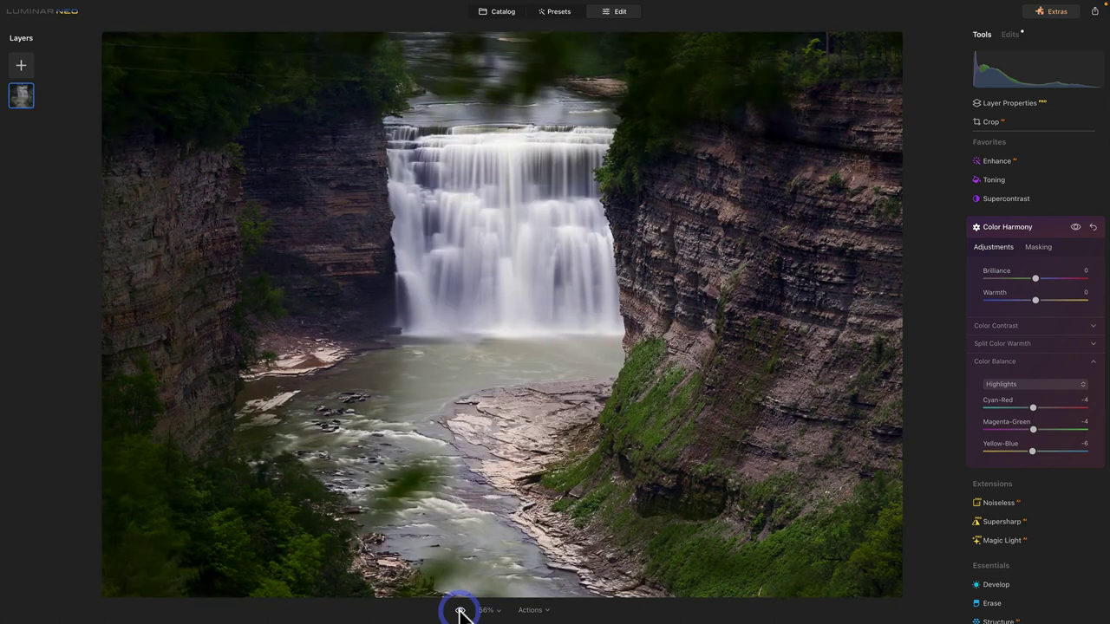
Step: Collapse Color Harmony, and open and close Magic Light so the tools list shows
left_click(1046, 231)
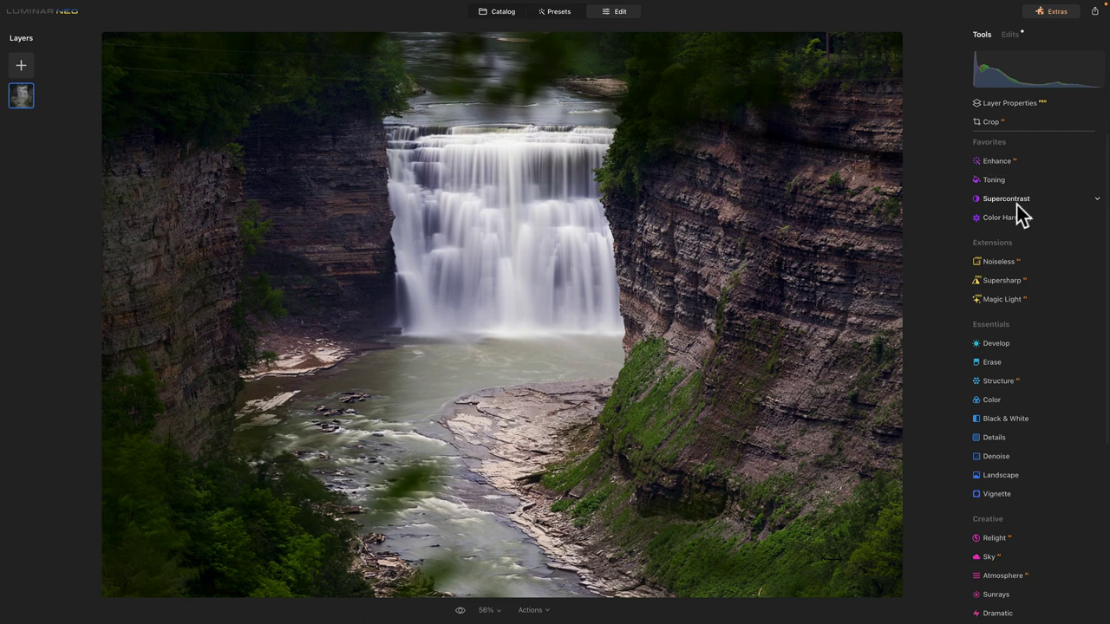
scroll(1005, 452, "down", 1)
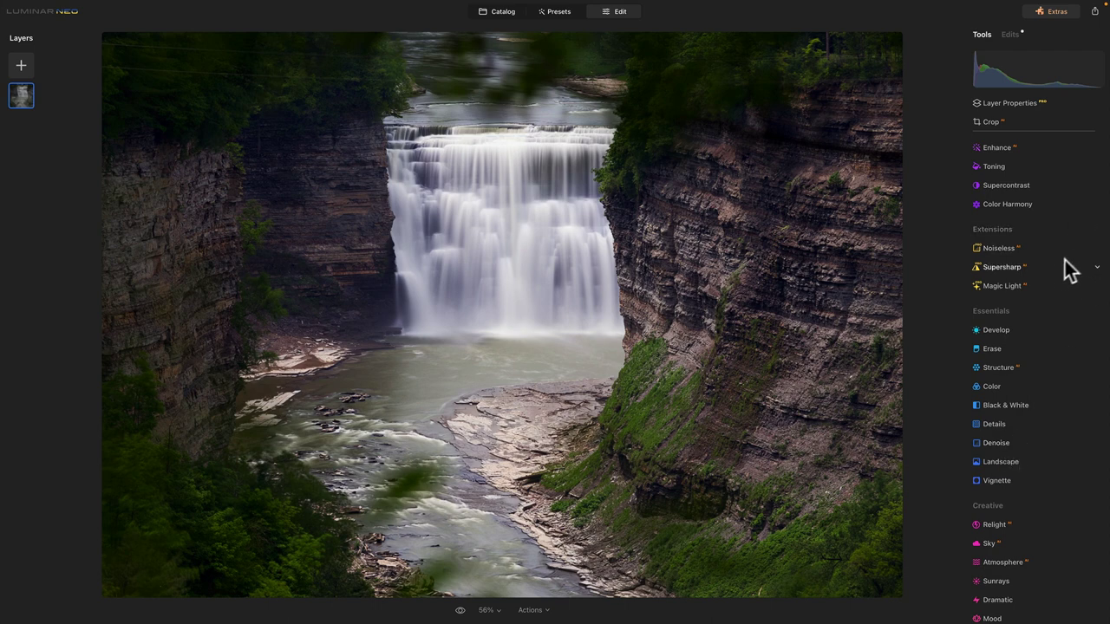
left_click(996, 289)
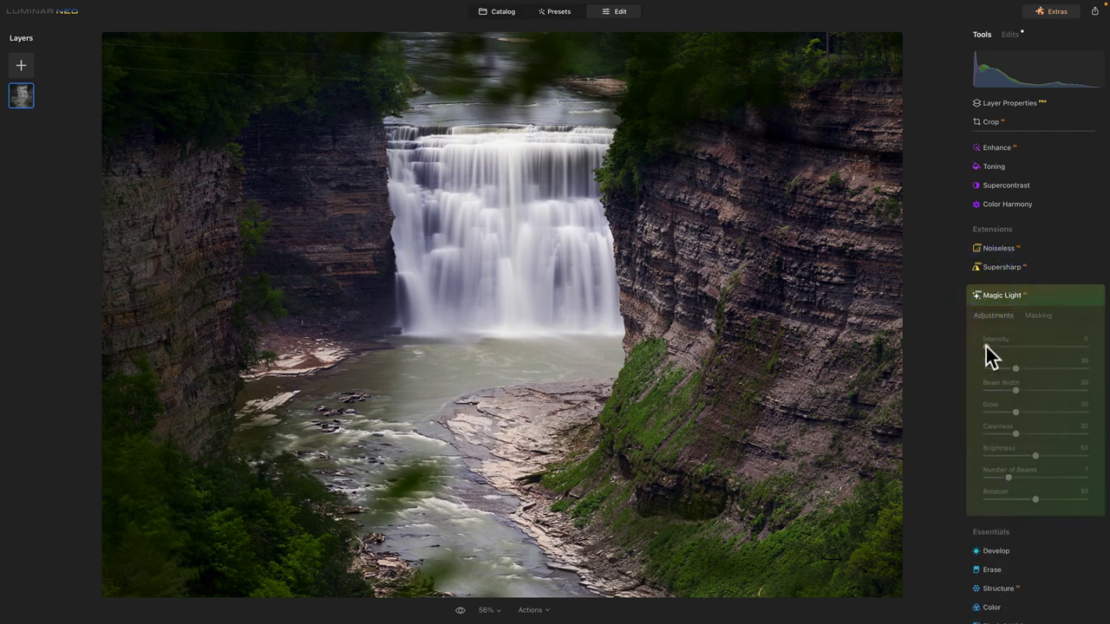
left_click(997, 295)
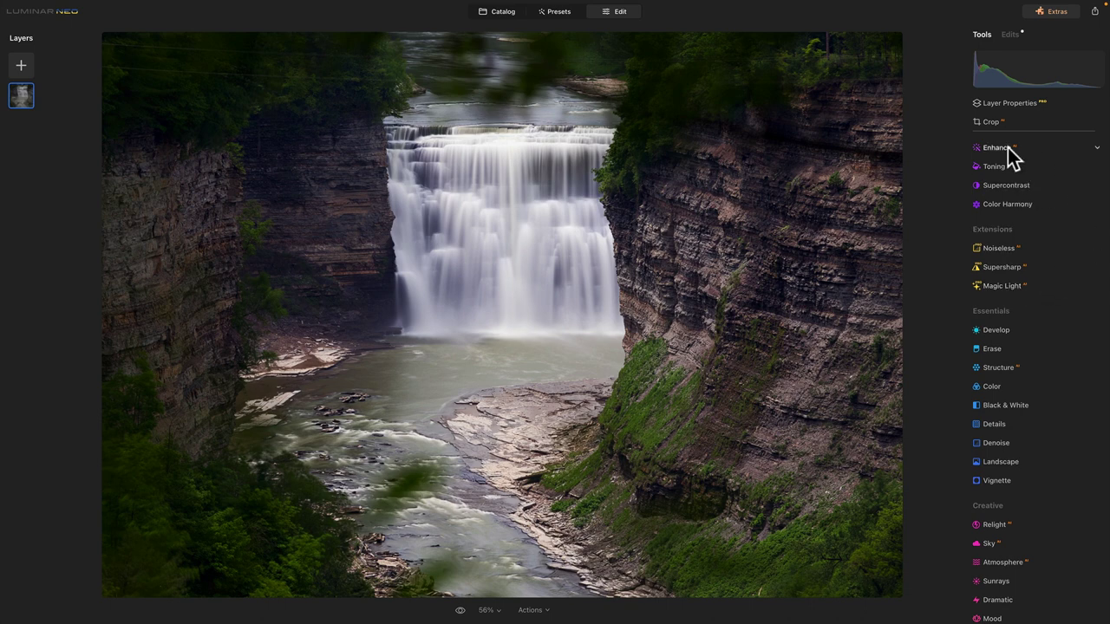
Step: Raise Develop Shadows to 54, toggling the Develop edits off and on to compare
left_click(993, 331)
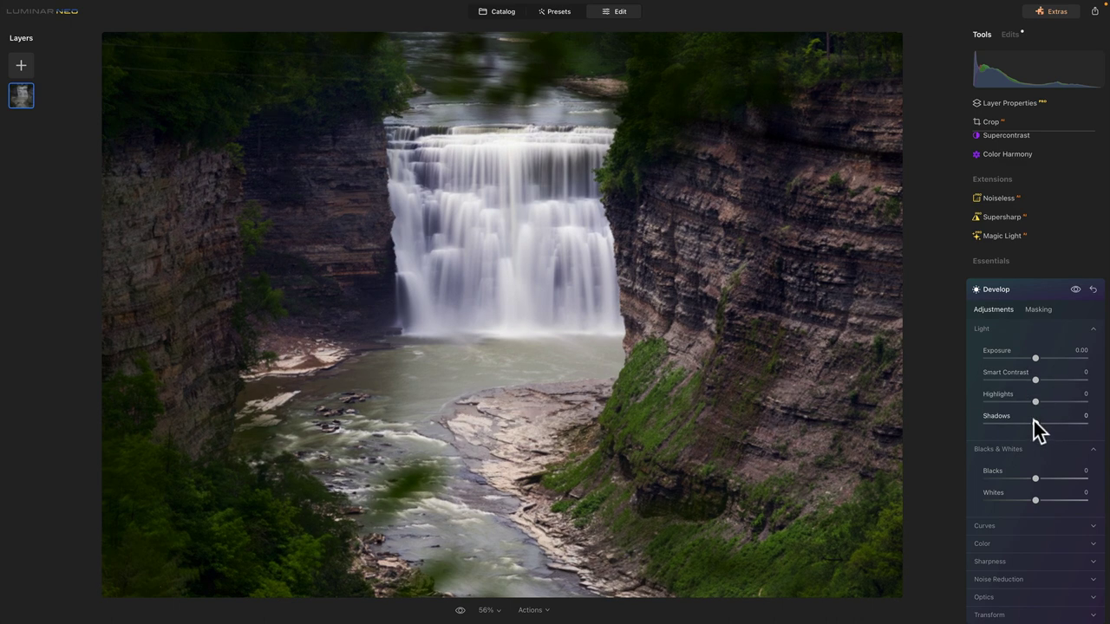
left_click_drag(1034, 421, 1064, 425)
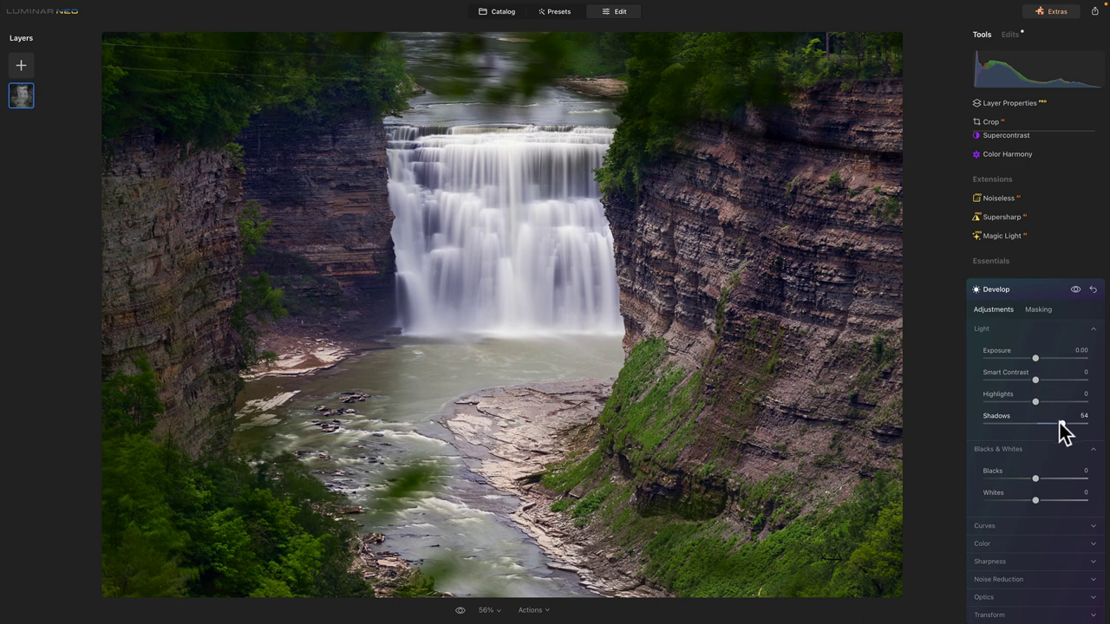
left_click(1075, 289)
left_click(1075, 290)
left_click(1076, 290)
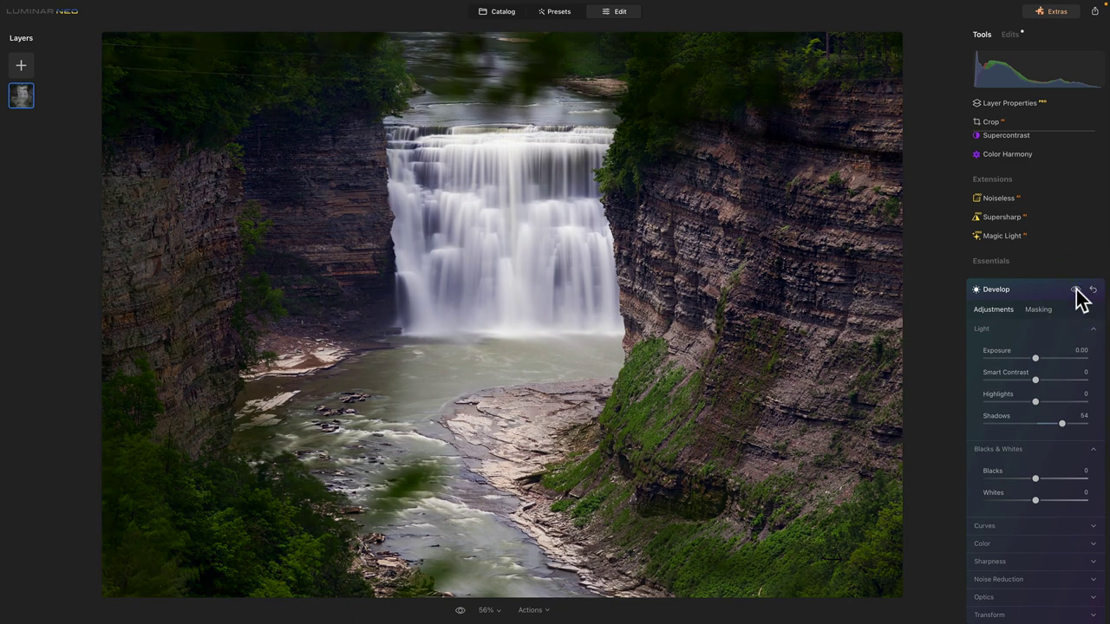
left_click(1075, 290)
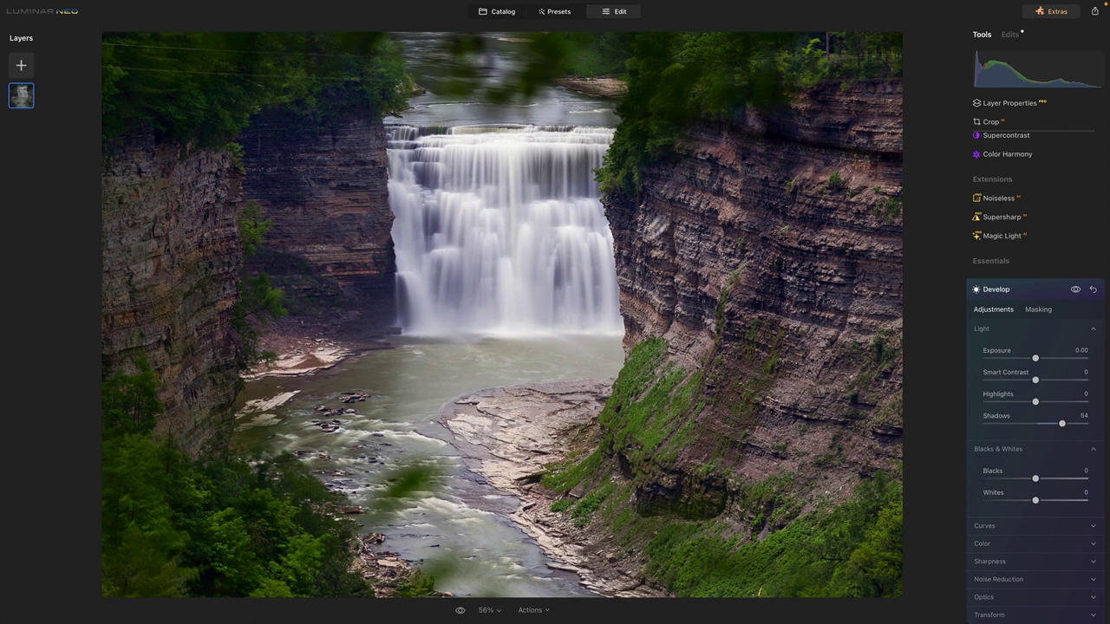
Step: Collapse Develop, set Structure Amount to 4, compare with it hidden, then collapse Structure
left_click(1026, 291)
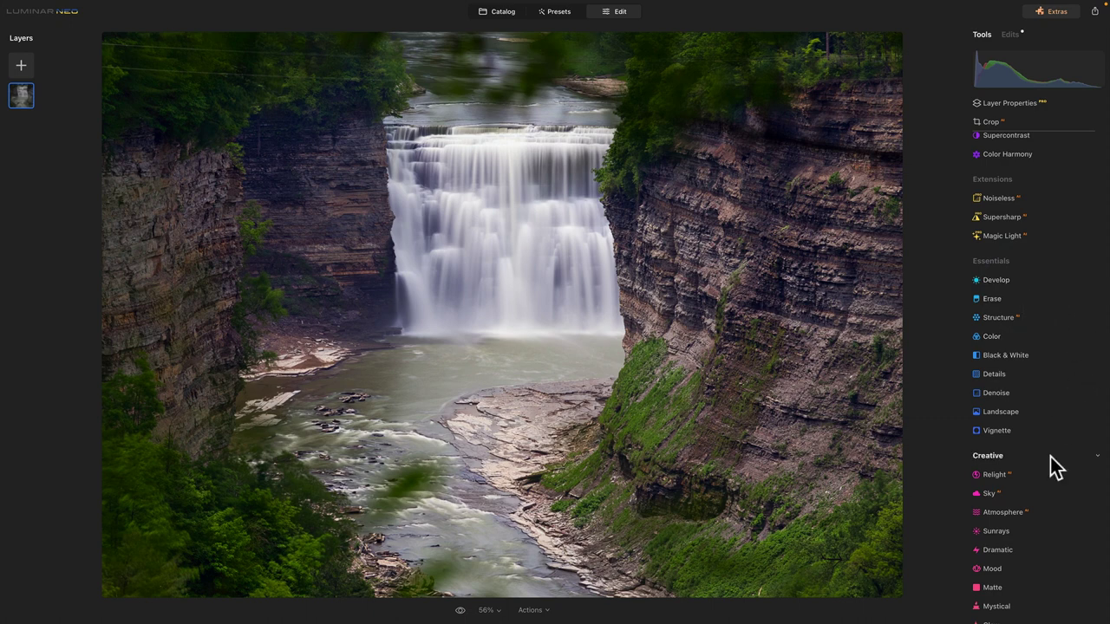
left_click(993, 319)
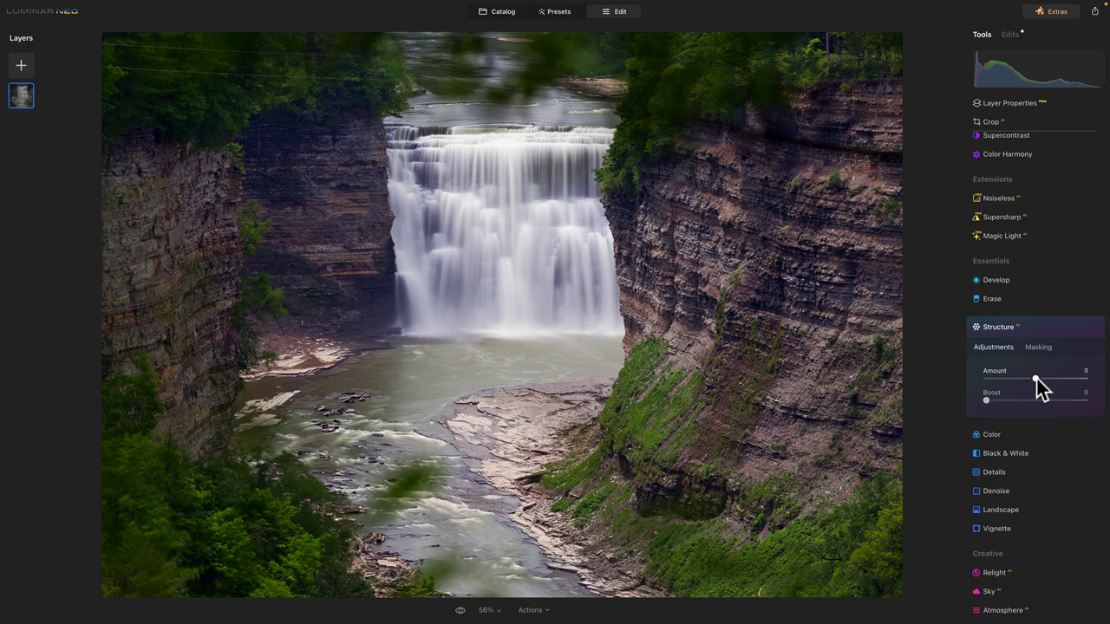
left_click(1038, 379)
left_click_drag(1040, 391, 1043, 390)
left_click(1074, 327)
left_click(1074, 327)
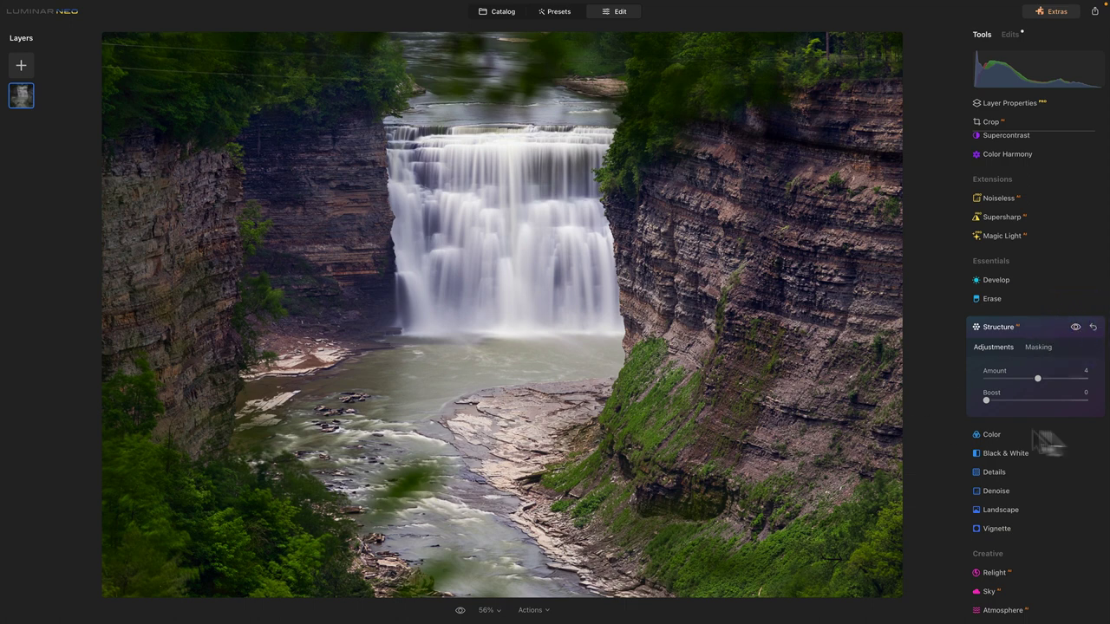
left_click(1032, 328)
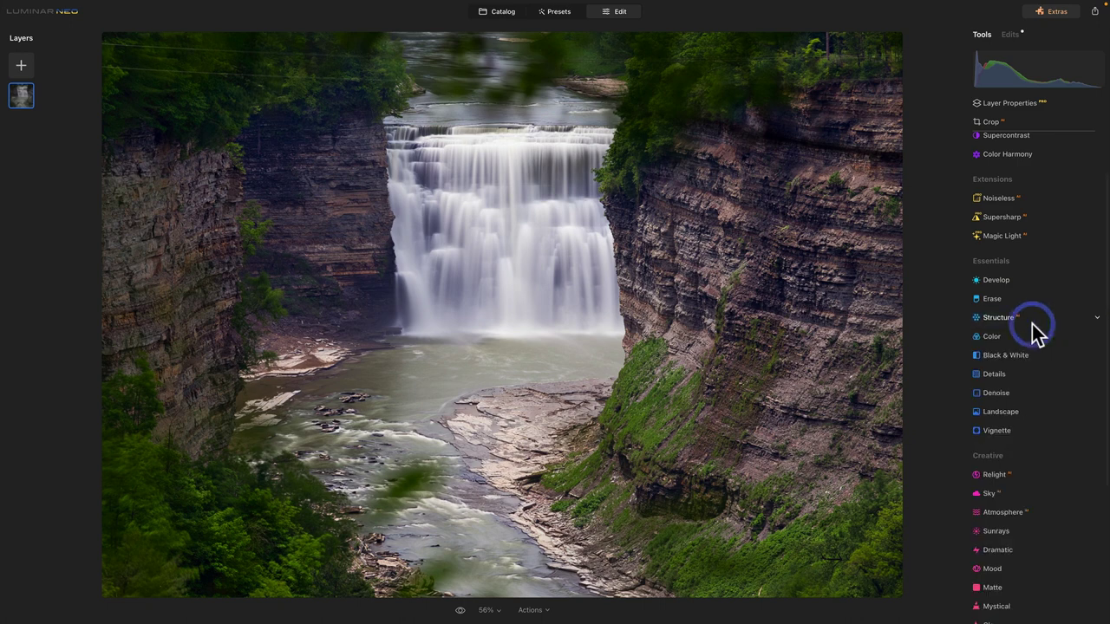
Step: Expand the Enhance AI tool and activate its adjustment
scroll(1032, 208, "up", 3)
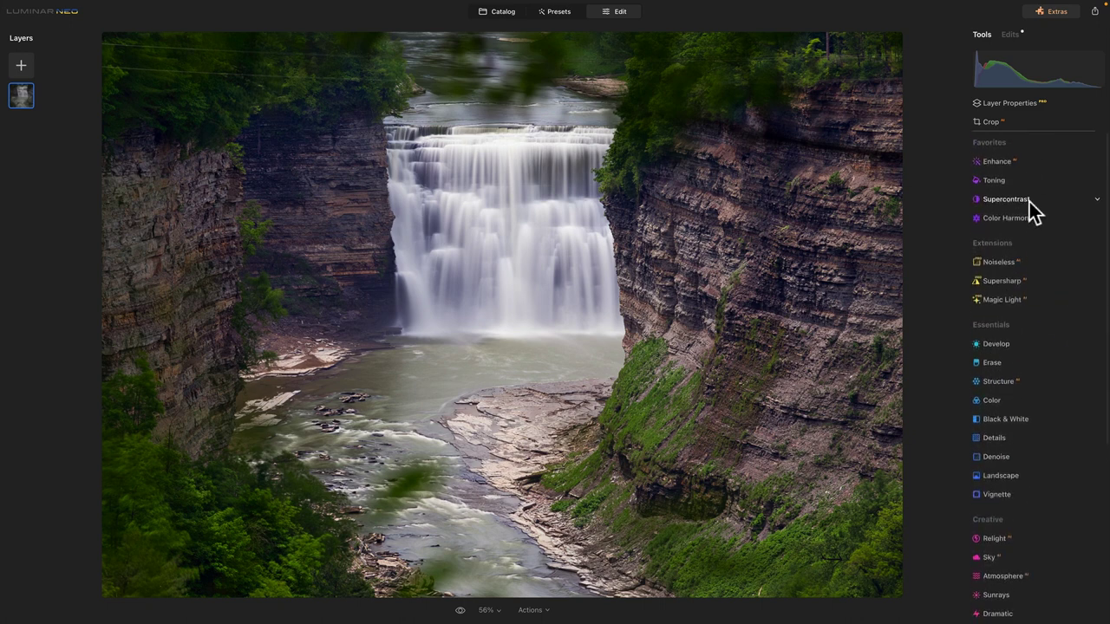
left_click(990, 160)
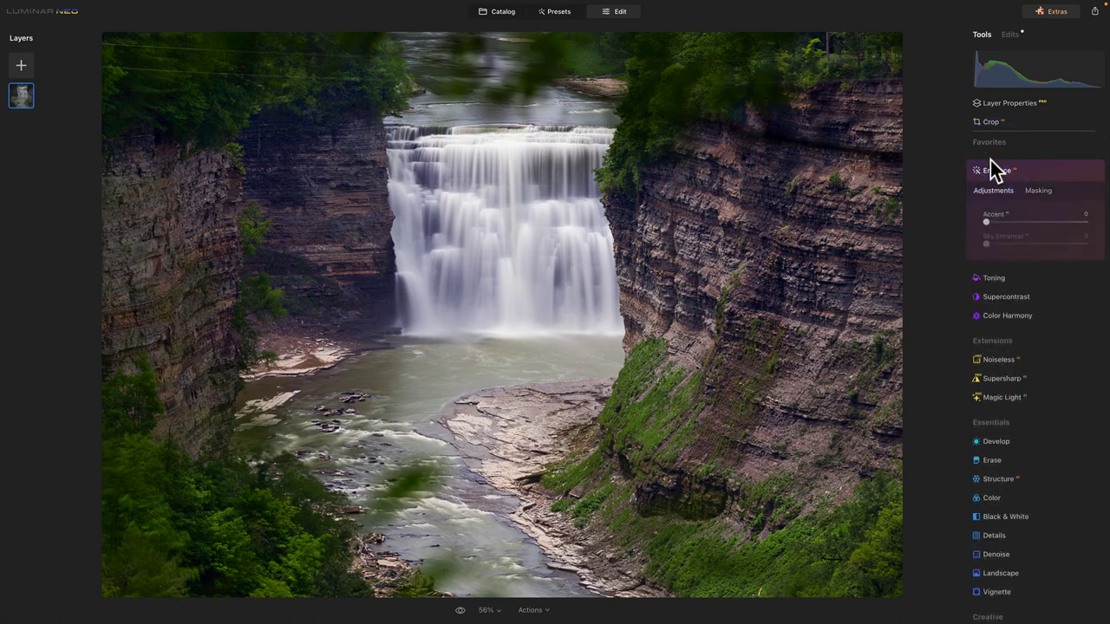
mouse_move(991, 167)
left_mouse_down()
mouse_move(1017, 165)
mouse_move(994, 155)
left_mouse_up()
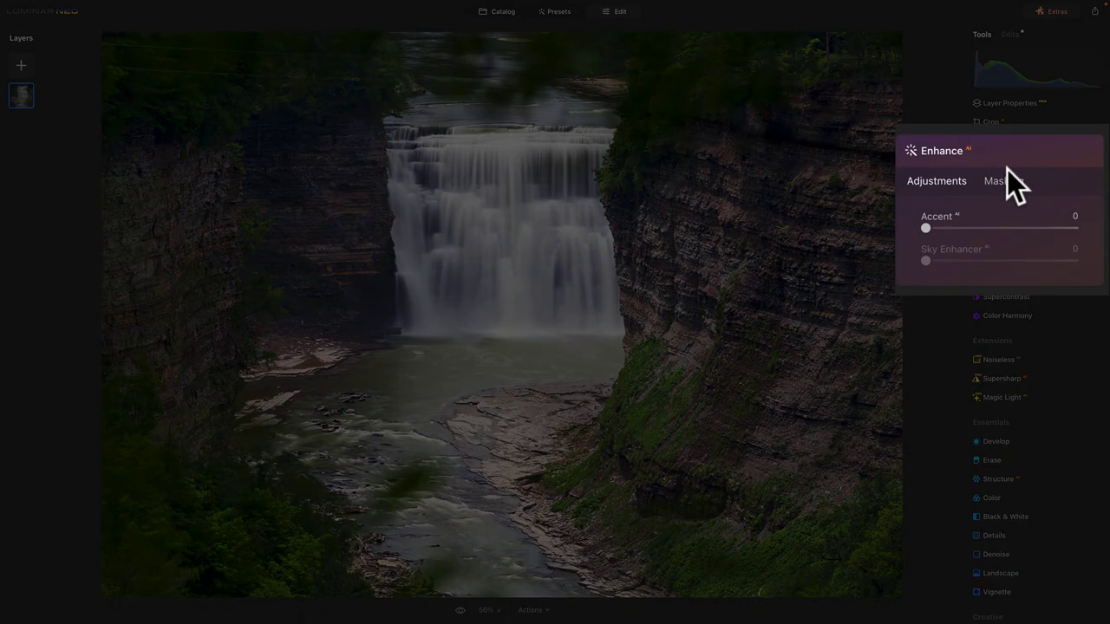
left_click_drag(1006, 169, 1006, 170)
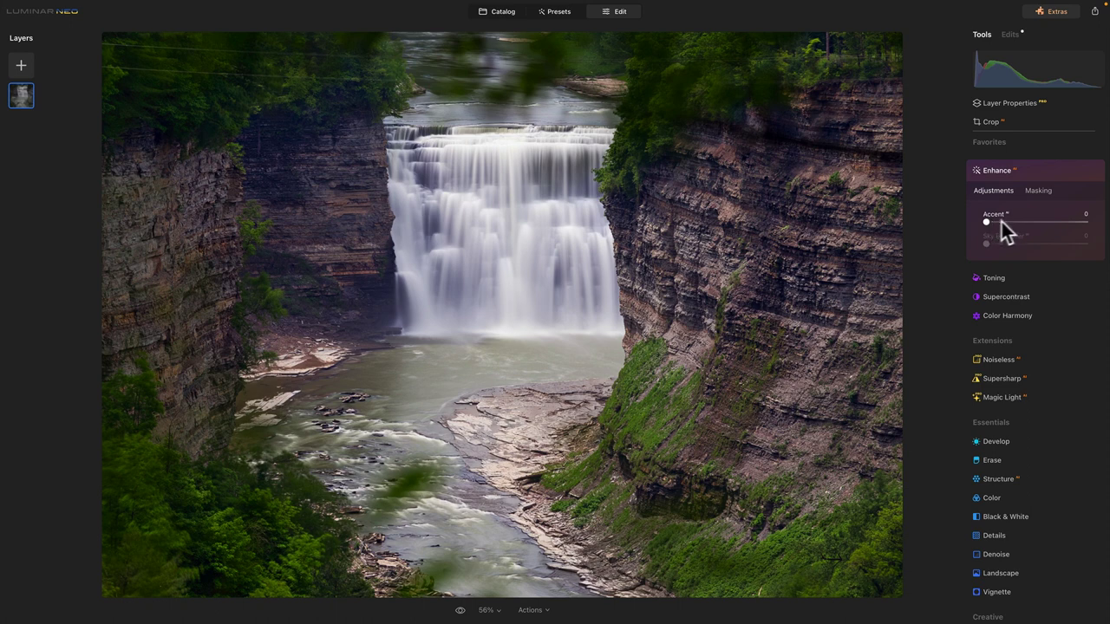
left_click(984, 223)
left_click(985, 219)
Step: Set Enhance AI Accent to 41 and compare the effect hidden and shown
left_click_drag(985, 222, 1054, 224)
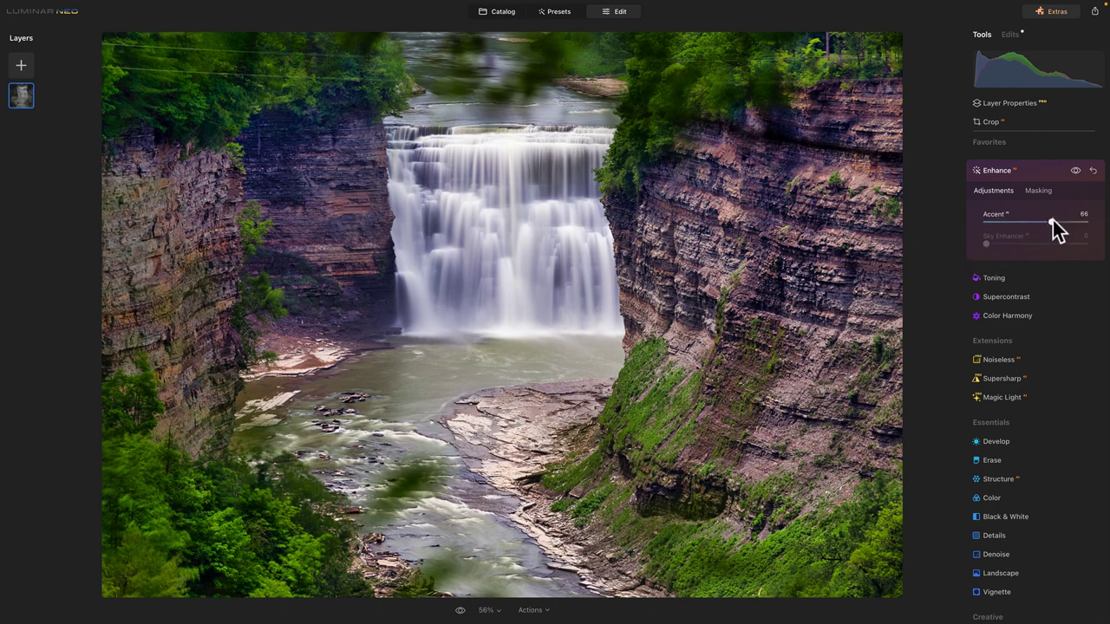
left_click_drag(1050, 220, 1023, 224)
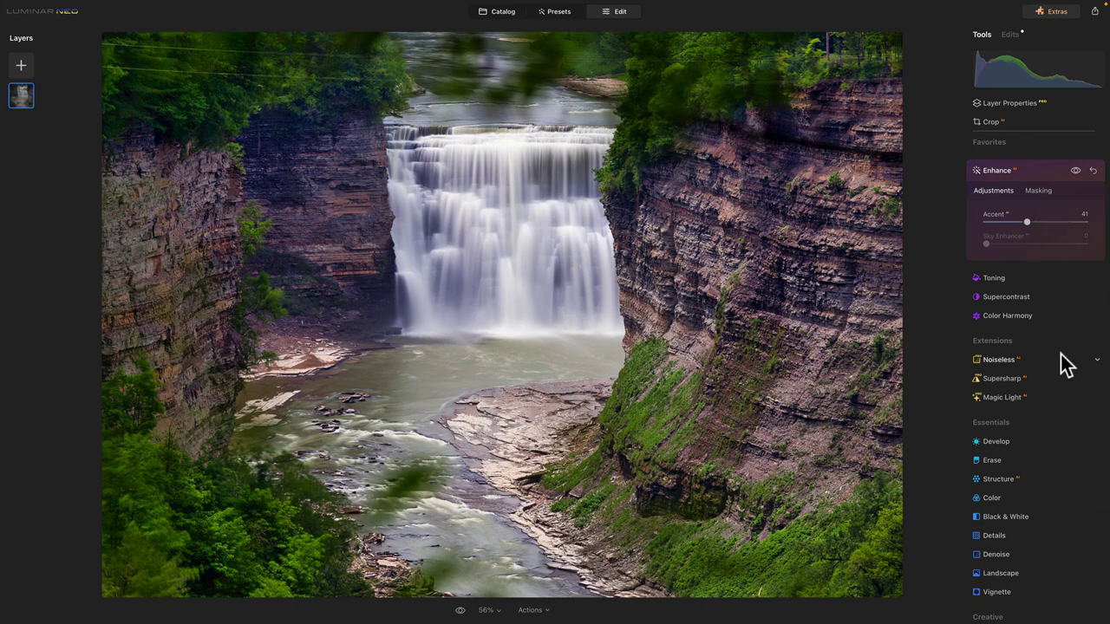
left_click(1076, 172)
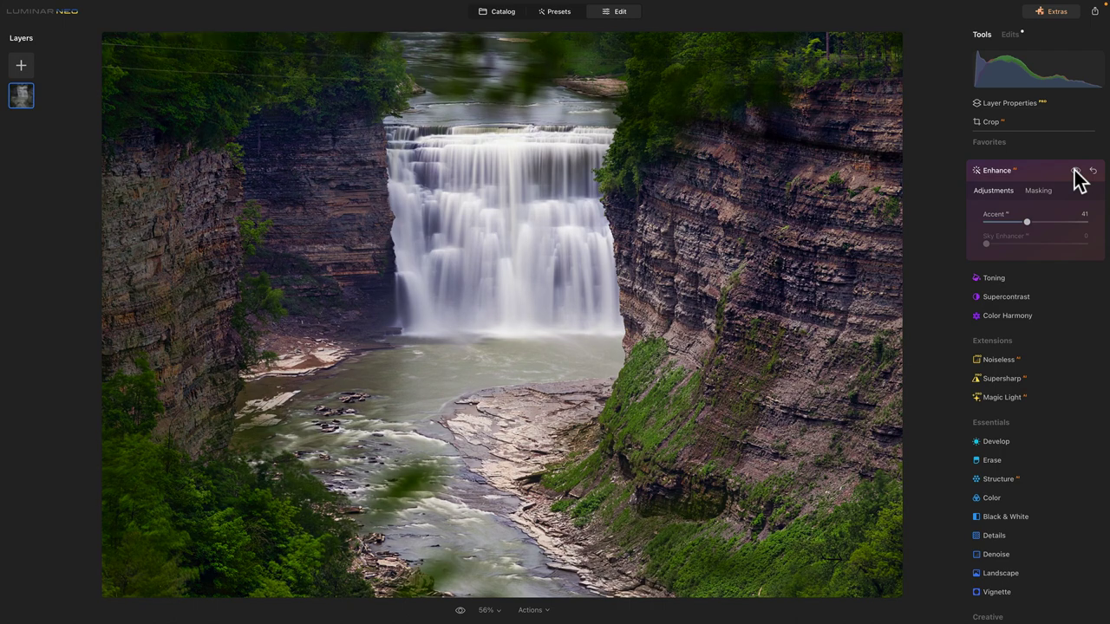
left_click(1075, 171)
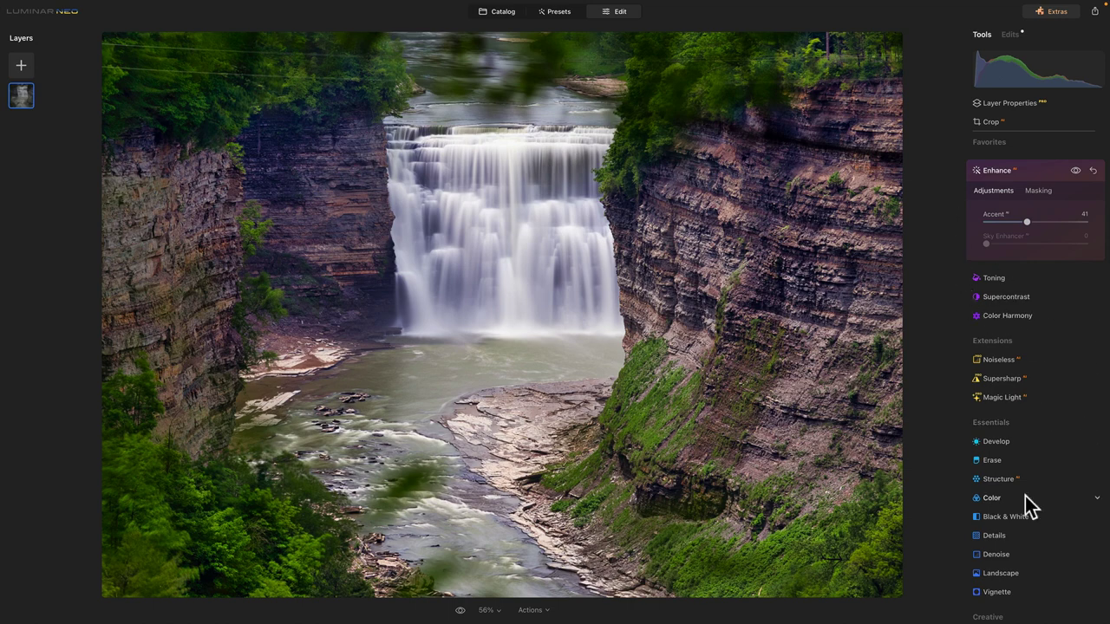
Step: Collapse Enhance and compare the original photo against the fully edited version
left_click(1039, 172)
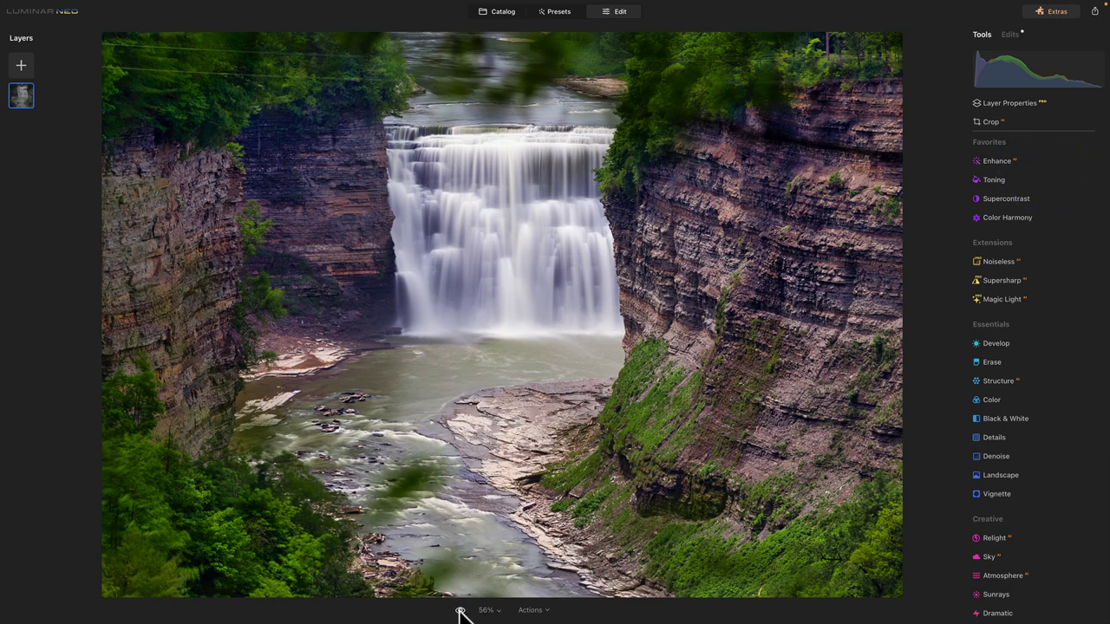
left_click(460, 612)
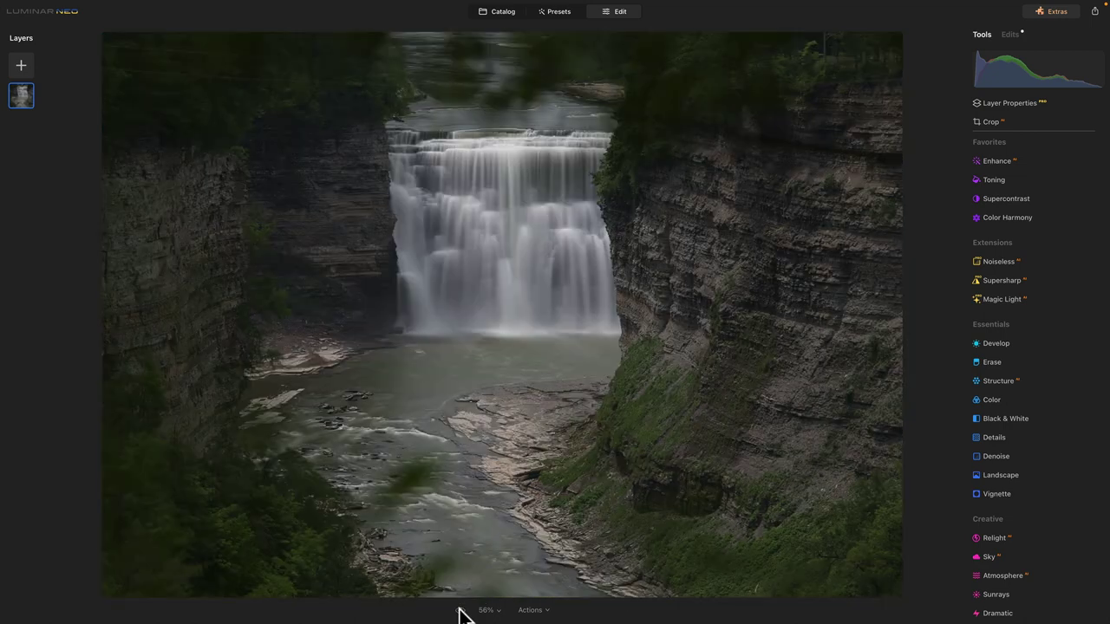
left_click(461, 612)
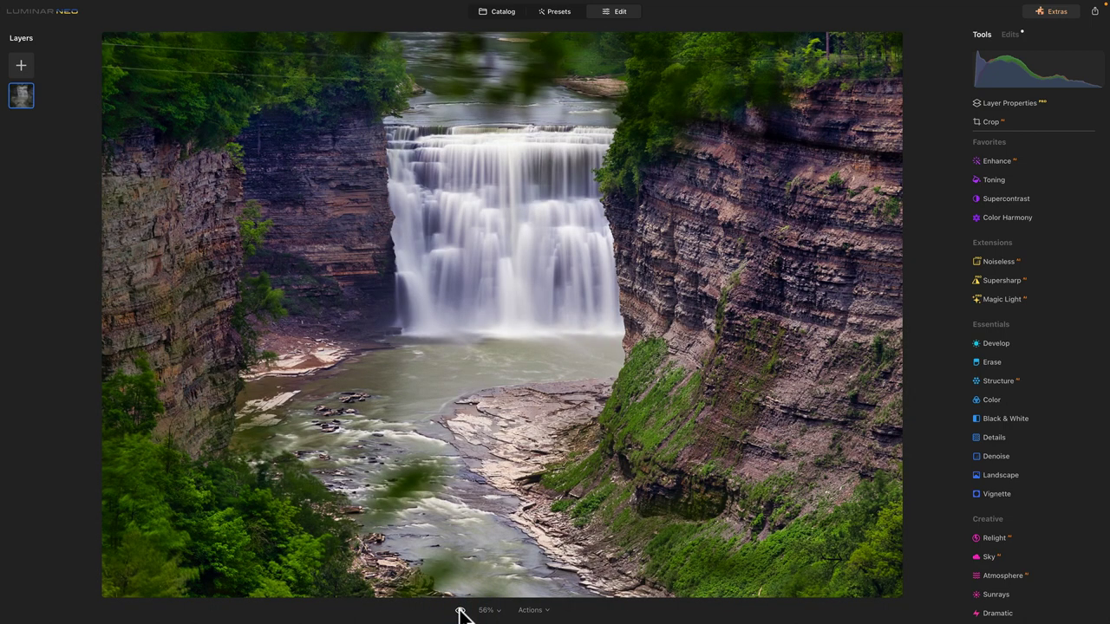